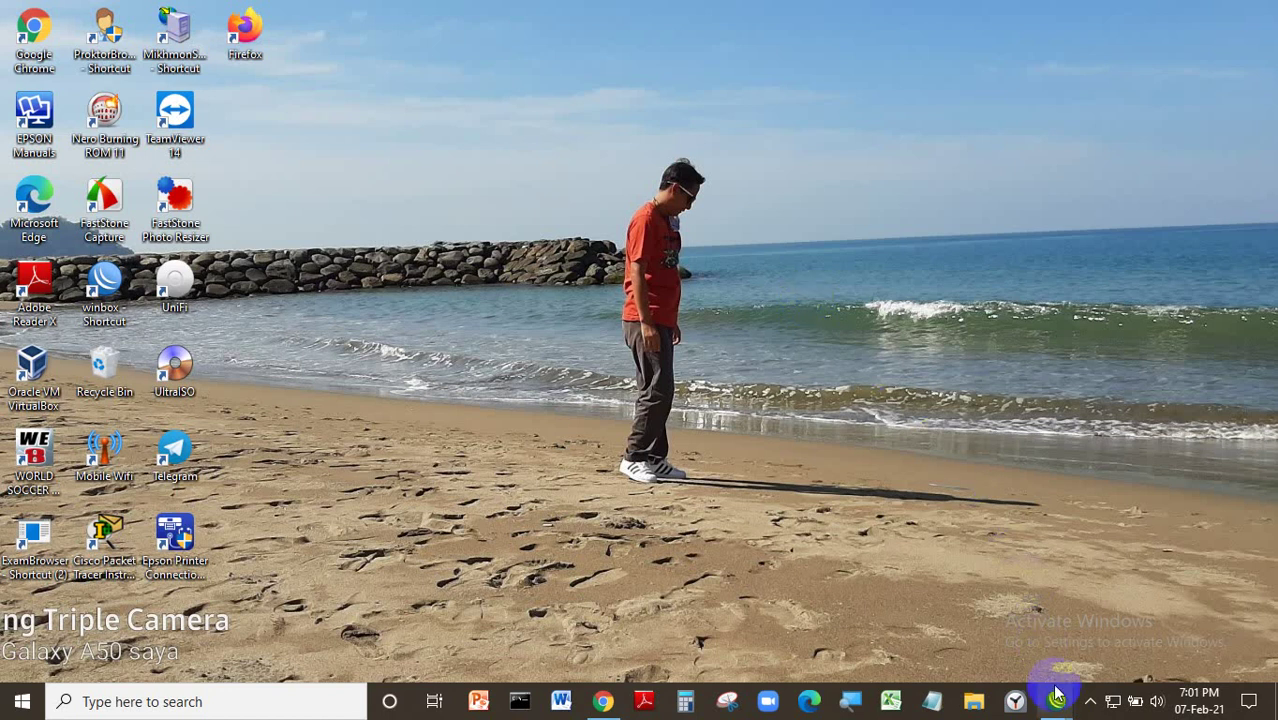
- Switch to the WinBox session and review the router's IP address list
{"action": "mouse_move", "coordinate": [1056, 699]}
{"action": "left_click", "coordinate": [1146, 668]}
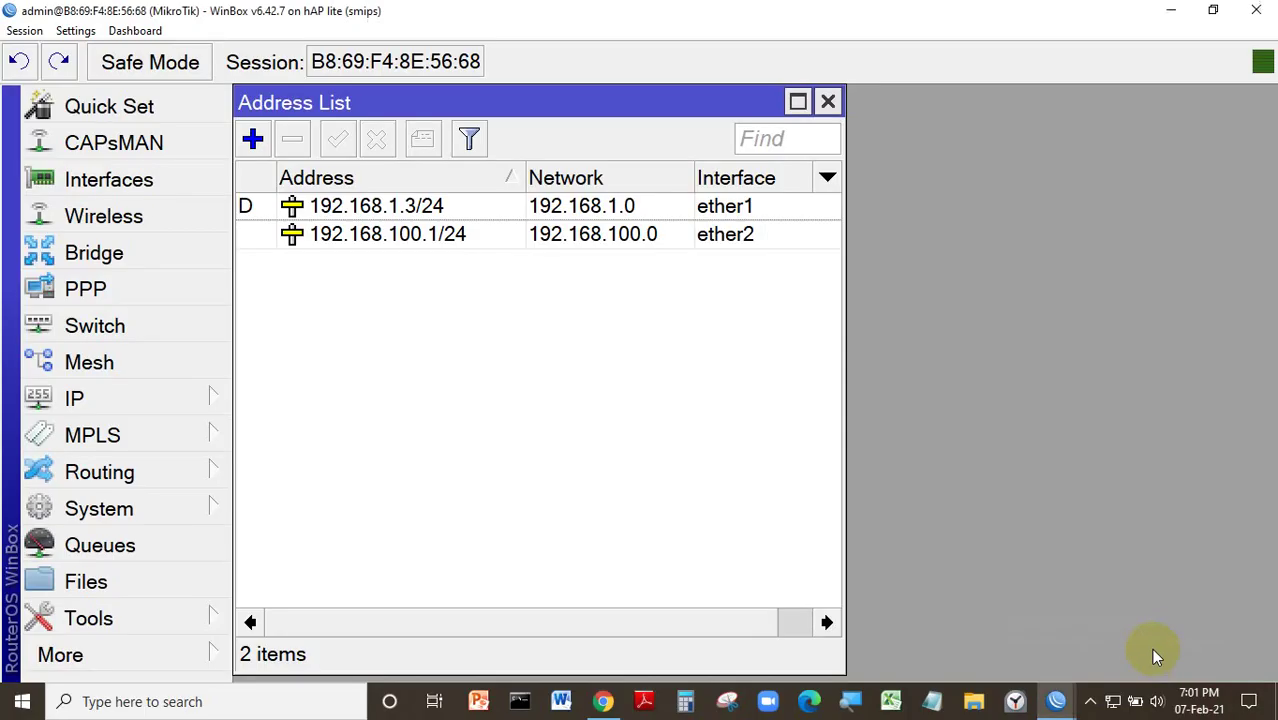
{"action": "left_click", "coordinate": [118, 405]}
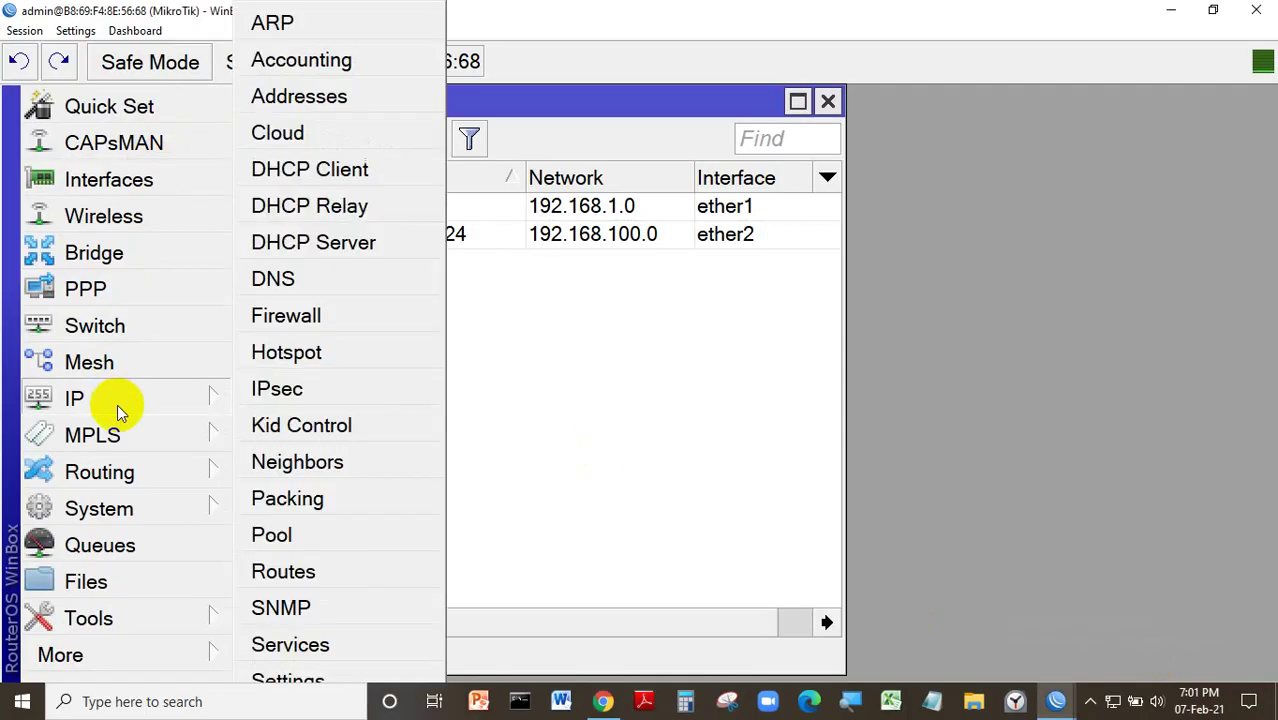
{"action": "left_click", "coordinate": [300, 96]}
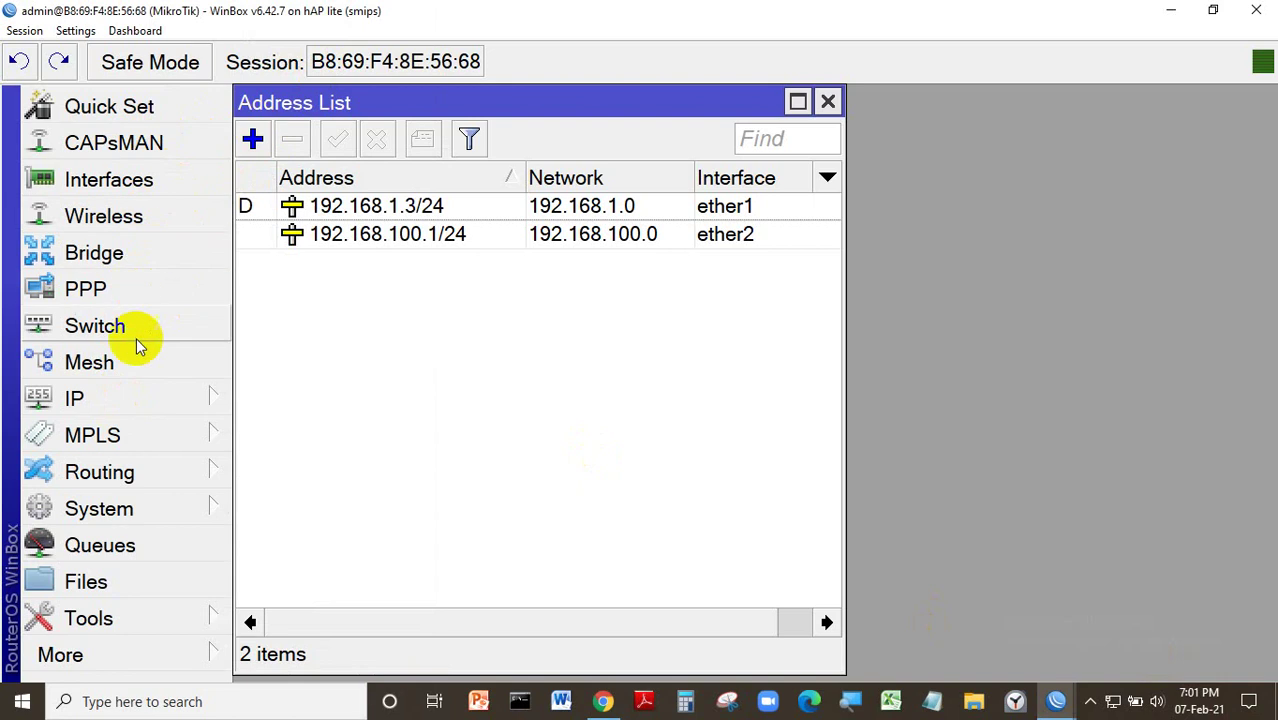
{"action": "left_click", "coordinate": [137, 394]}
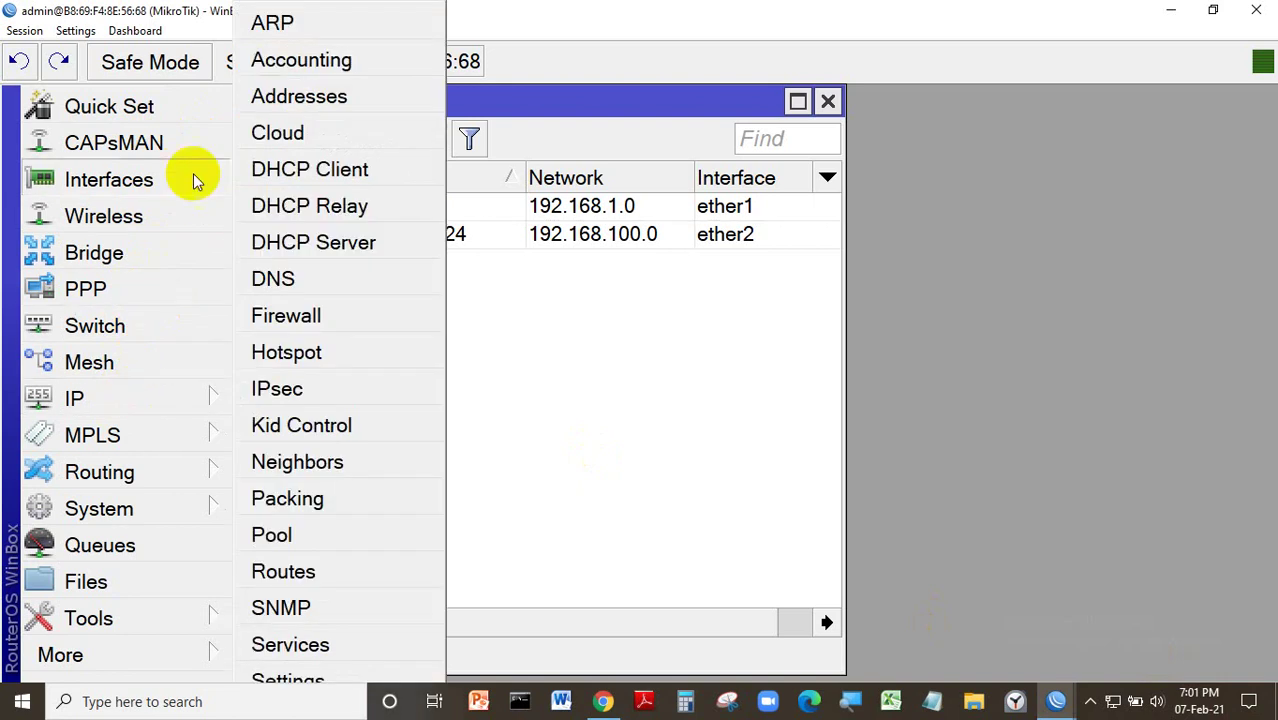
{"action": "left_click", "coordinate": [302, 94]}
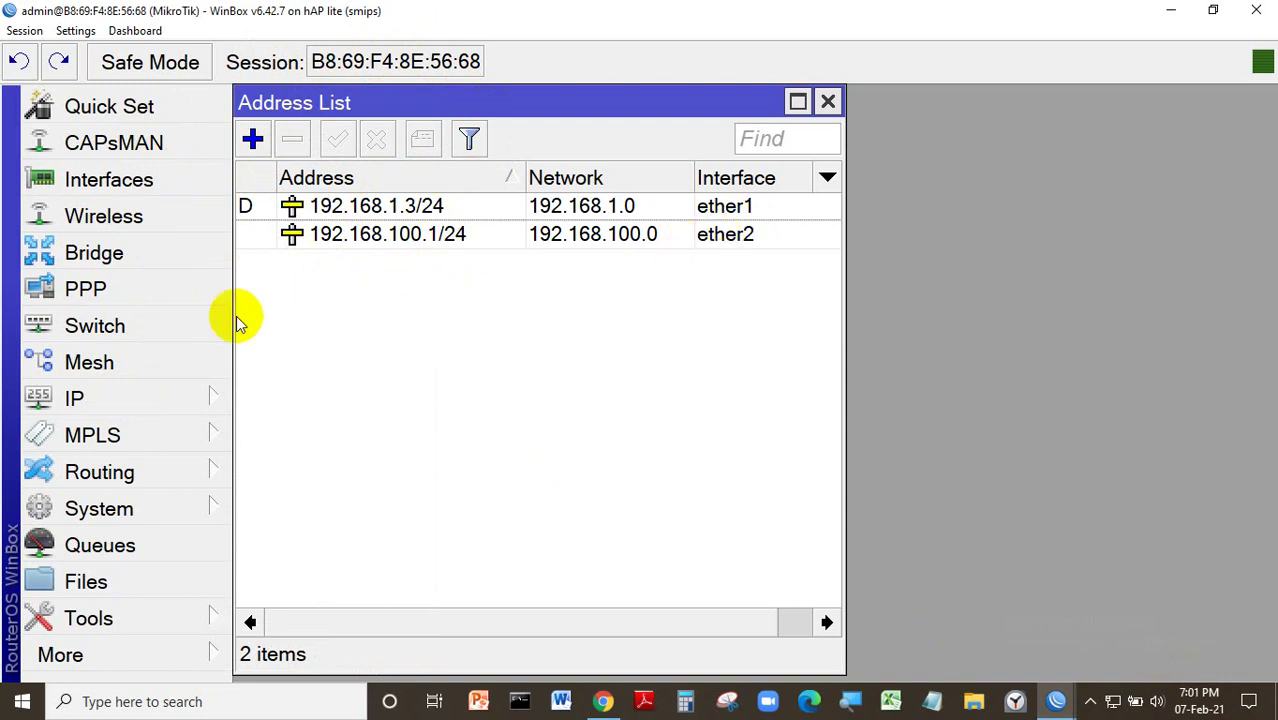
- Review the router's DHCP client entries and its DHCP server configuration
{"action": "left_click", "coordinate": [137, 399]}
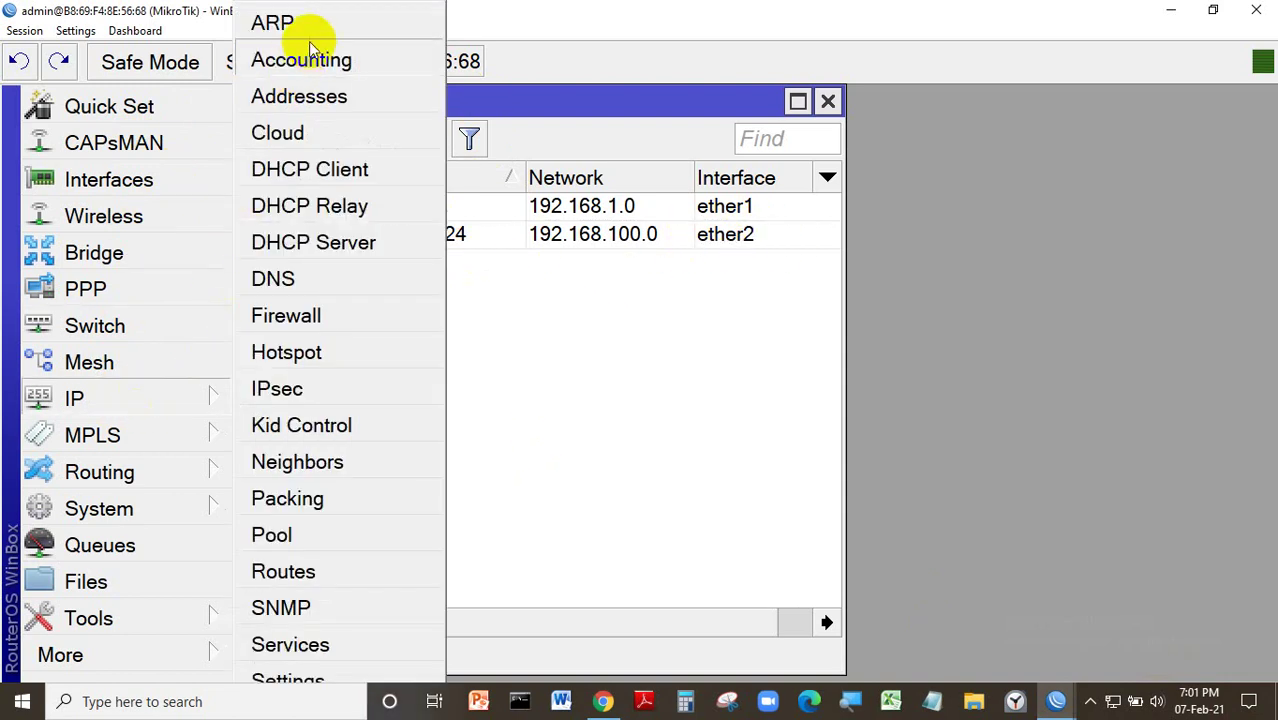
{"action": "left_click", "coordinate": [325, 169]}
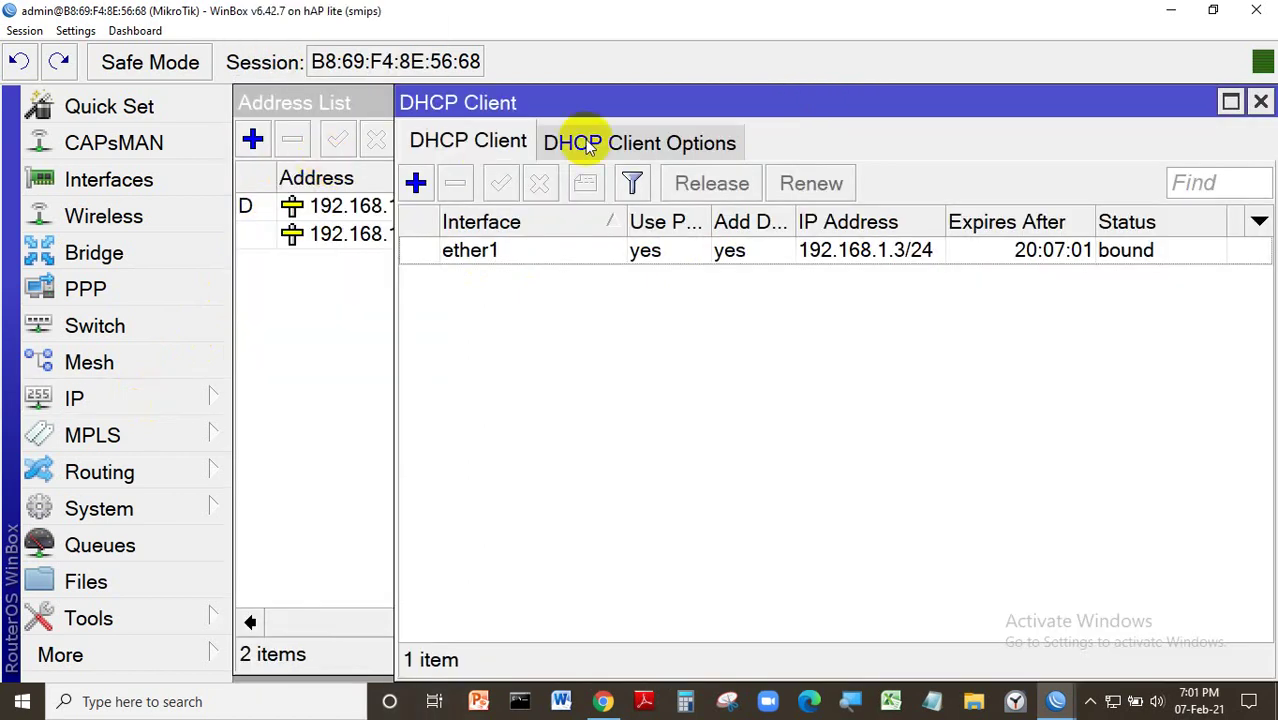
{"action": "left_click_drag", "start_coordinate": [675, 101], "coordinate": [514, 95]}
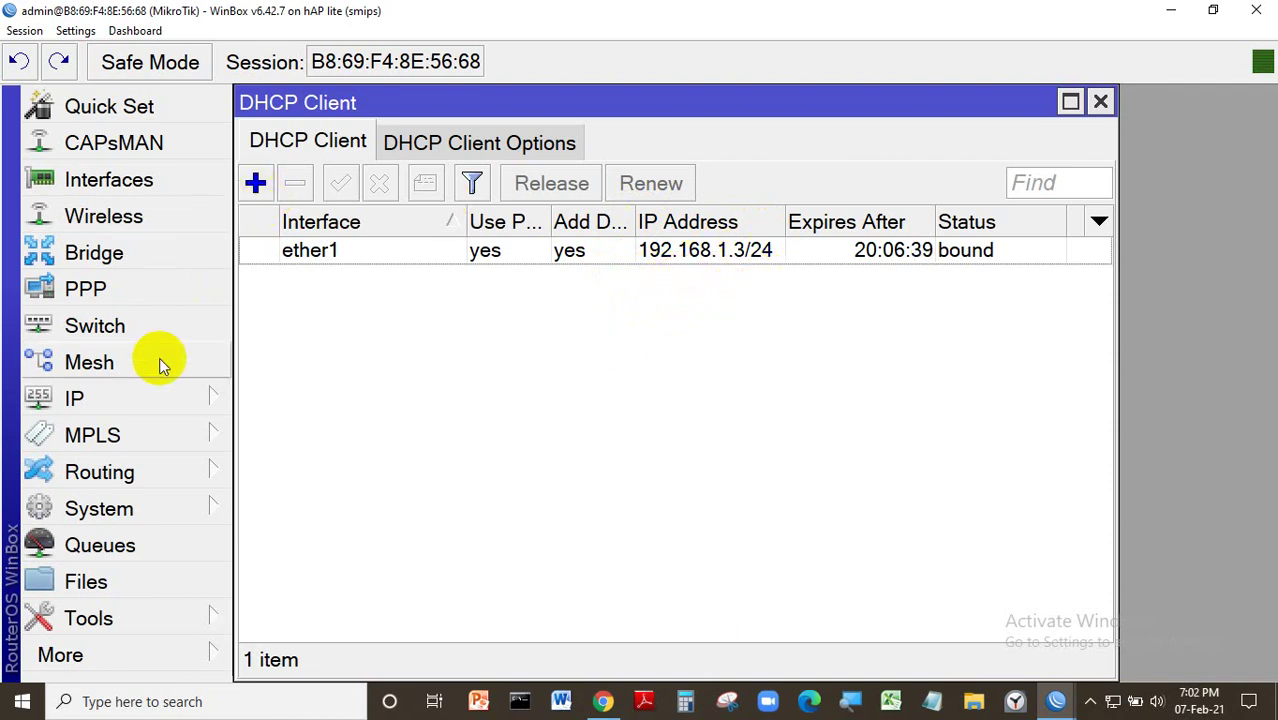
{"action": "left_click", "coordinate": [135, 397]}
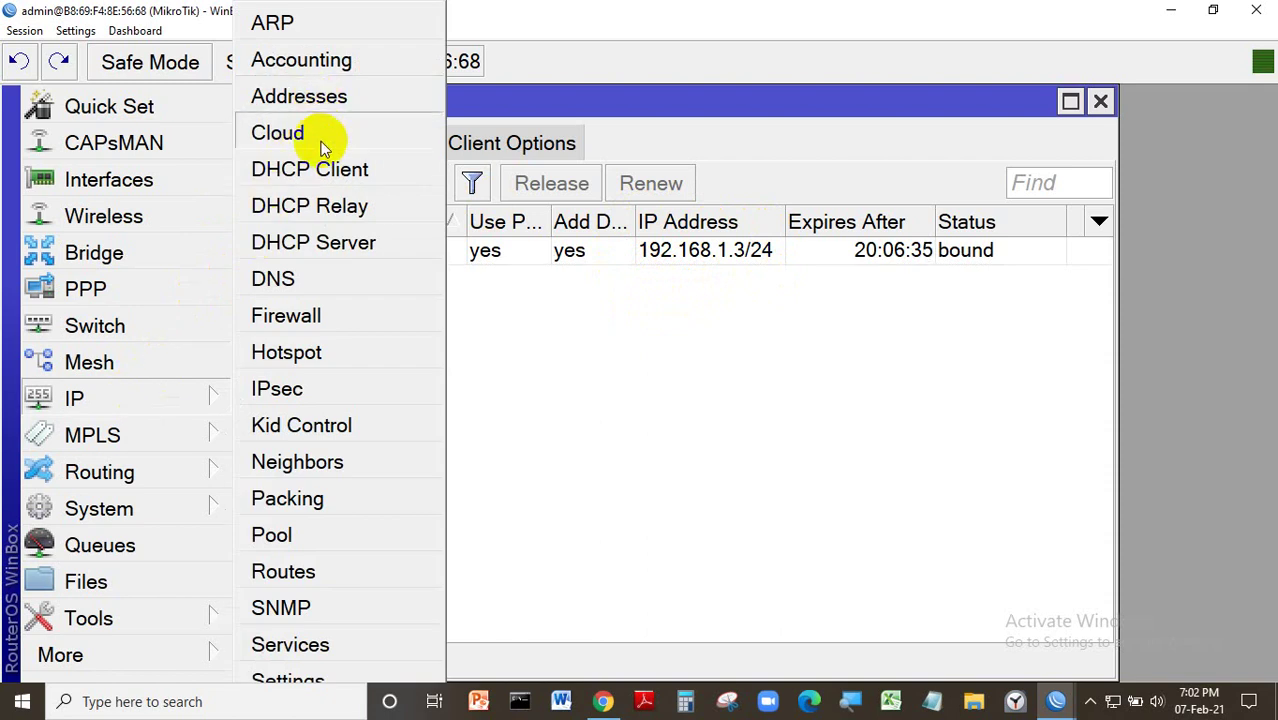
{"action": "left_click", "coordinate": [326, 242]}
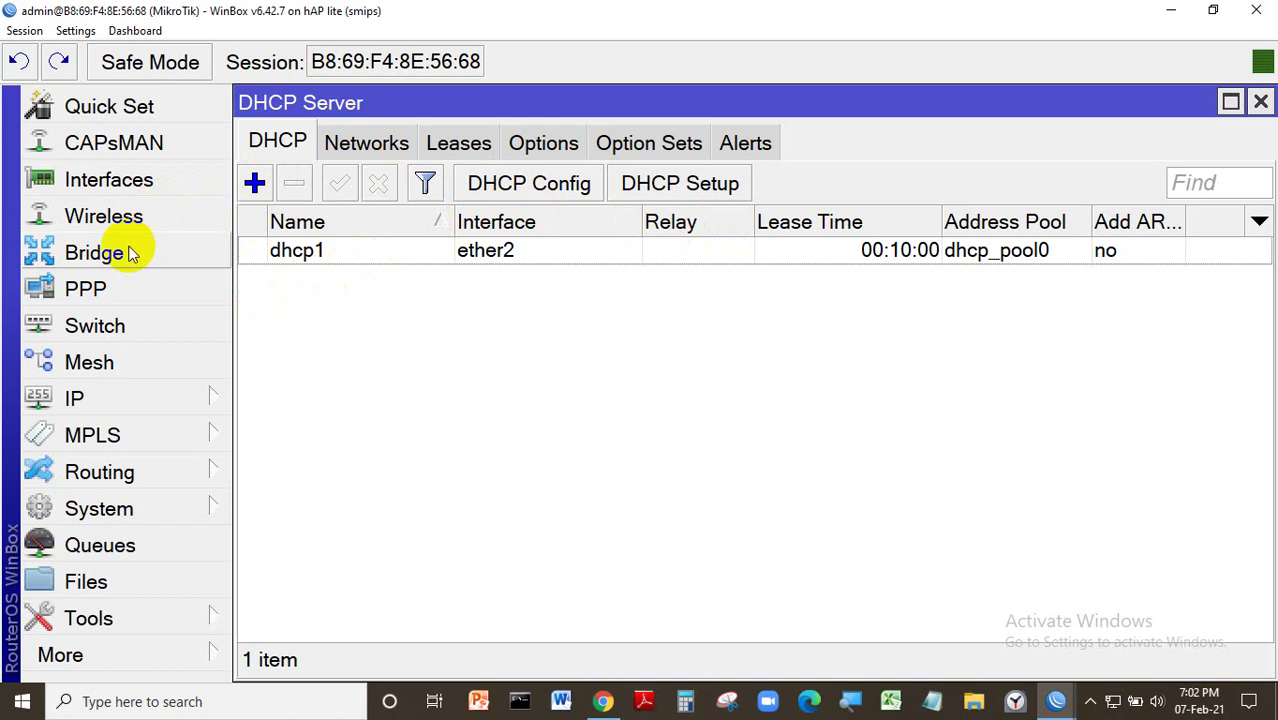
- Review the router's DNS settings, including Allow Remote Requests, and close them
{"action": "left_click", "coordinate": [97, 401]}
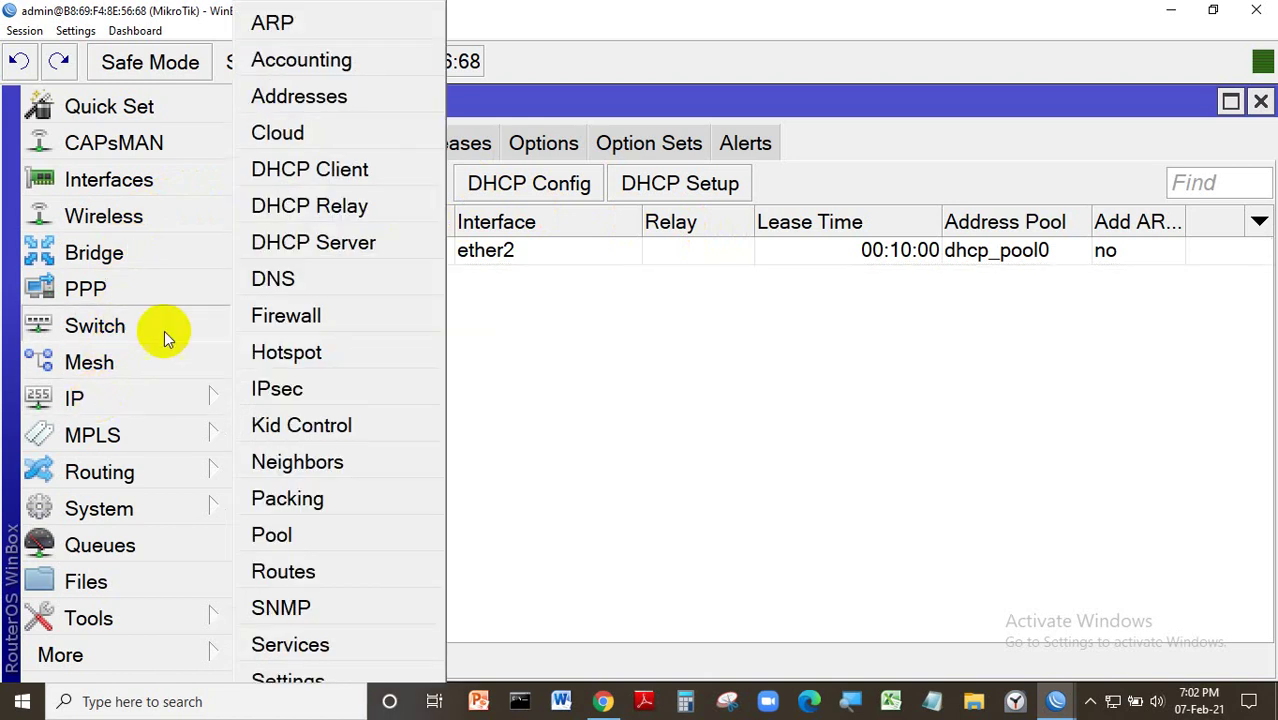
{"action": "left_click", "coordinate": [300, 279]}
{"action": "left_click_drag", "start_coordinate": [656, 96], "coordinate": [441, 89]}
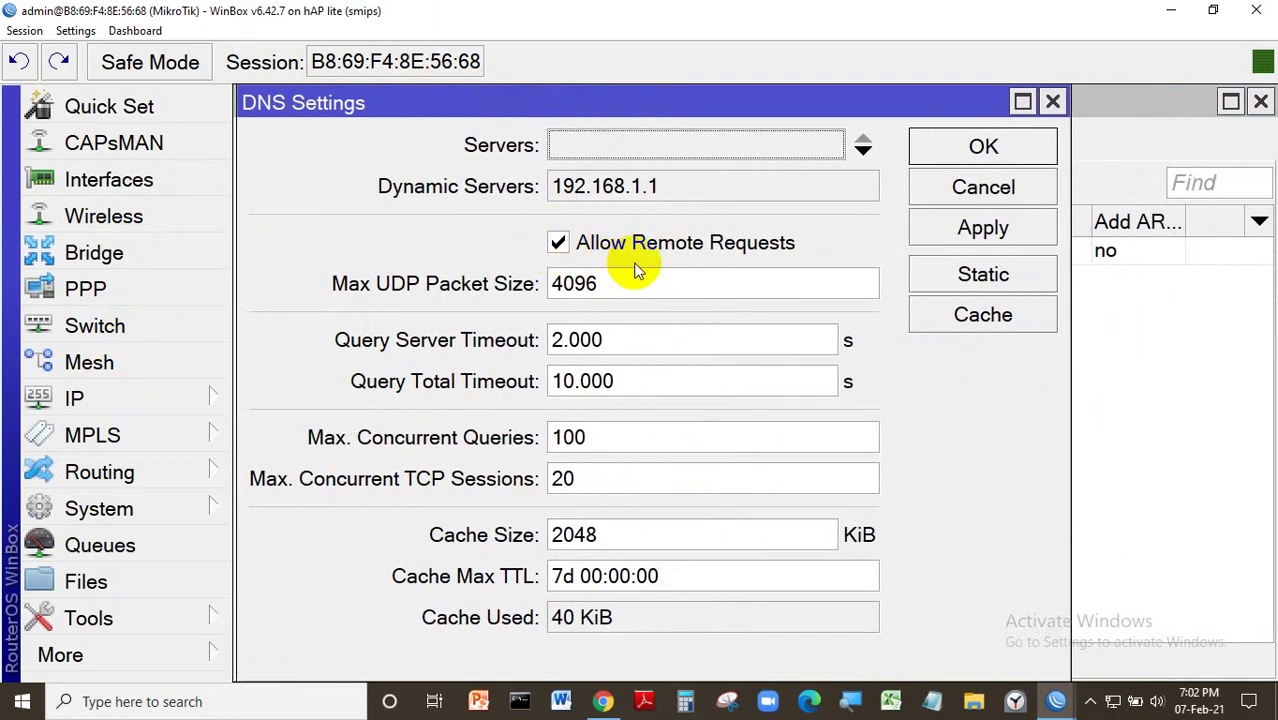
{"action": "left_click", "coordinate": [560, 241]}
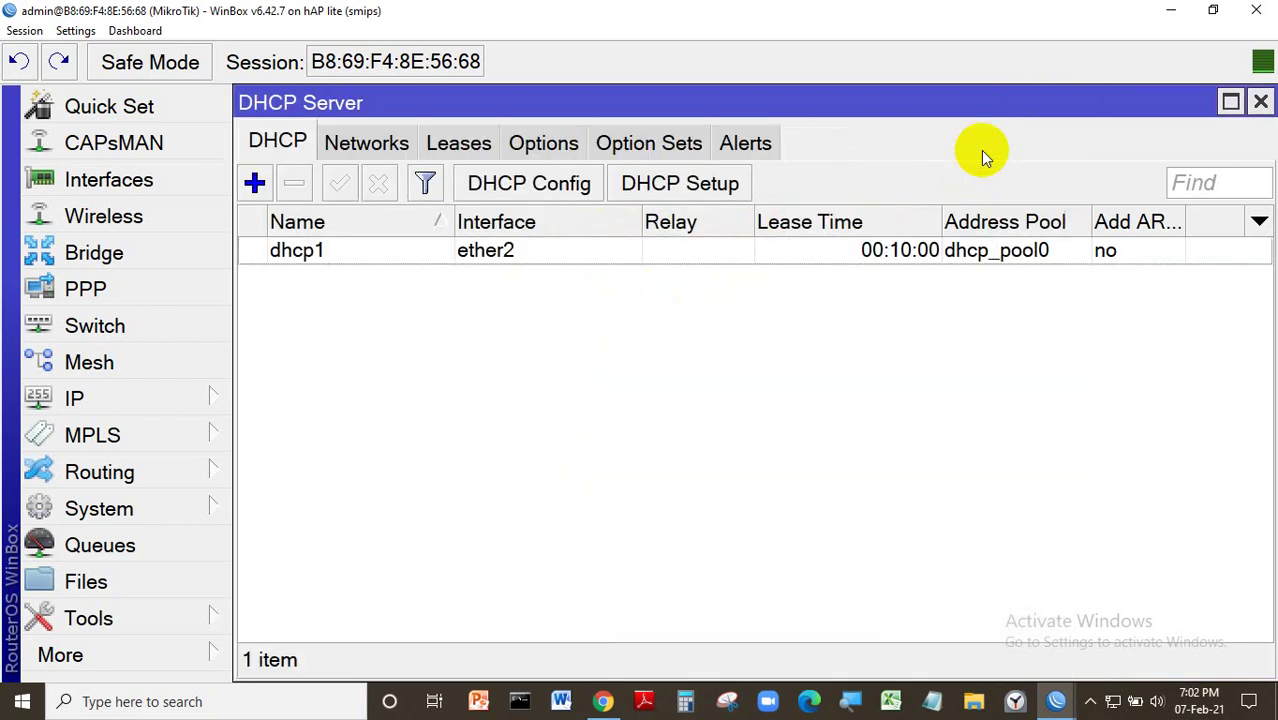
{"action": "left_click", "coordinate": [982, 147]}
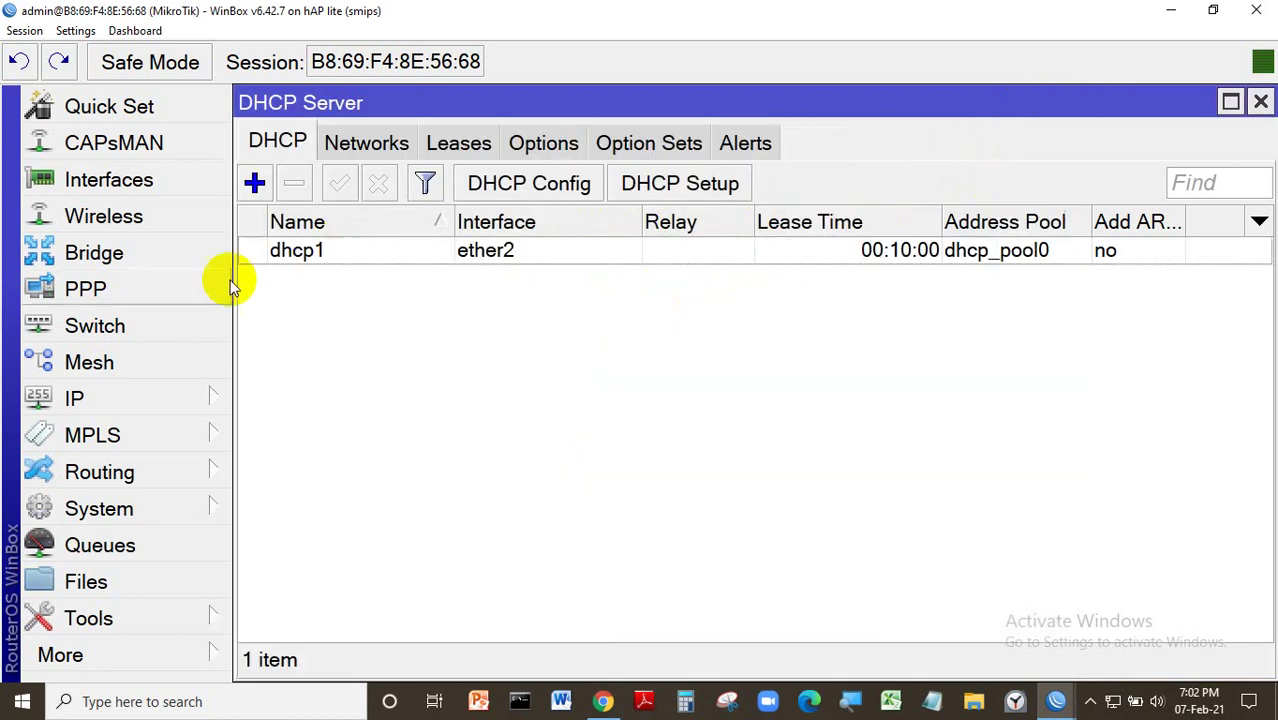
- Inspect the general and action settings of the firewall's srcnat NAT rule, and close the rule
{"action": "left_click", "coordinate": [137, 398]}
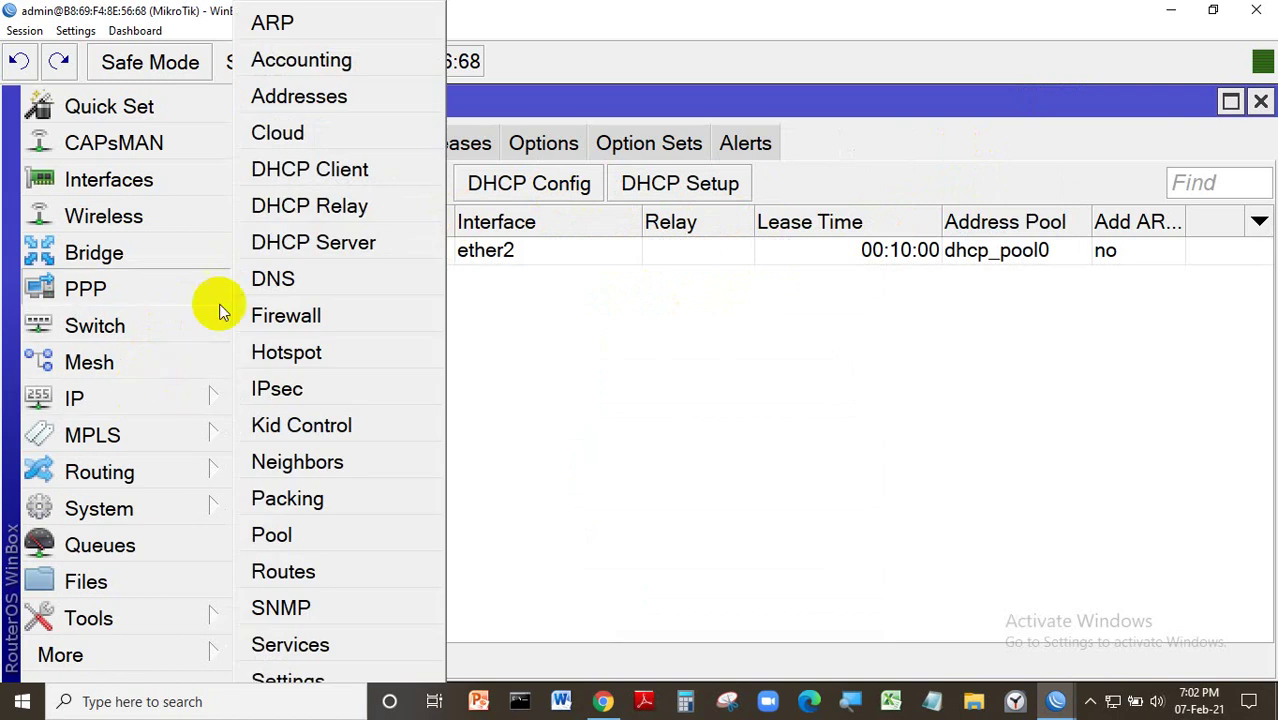
{"action": "left_click", "coordinate": [325, 315]}
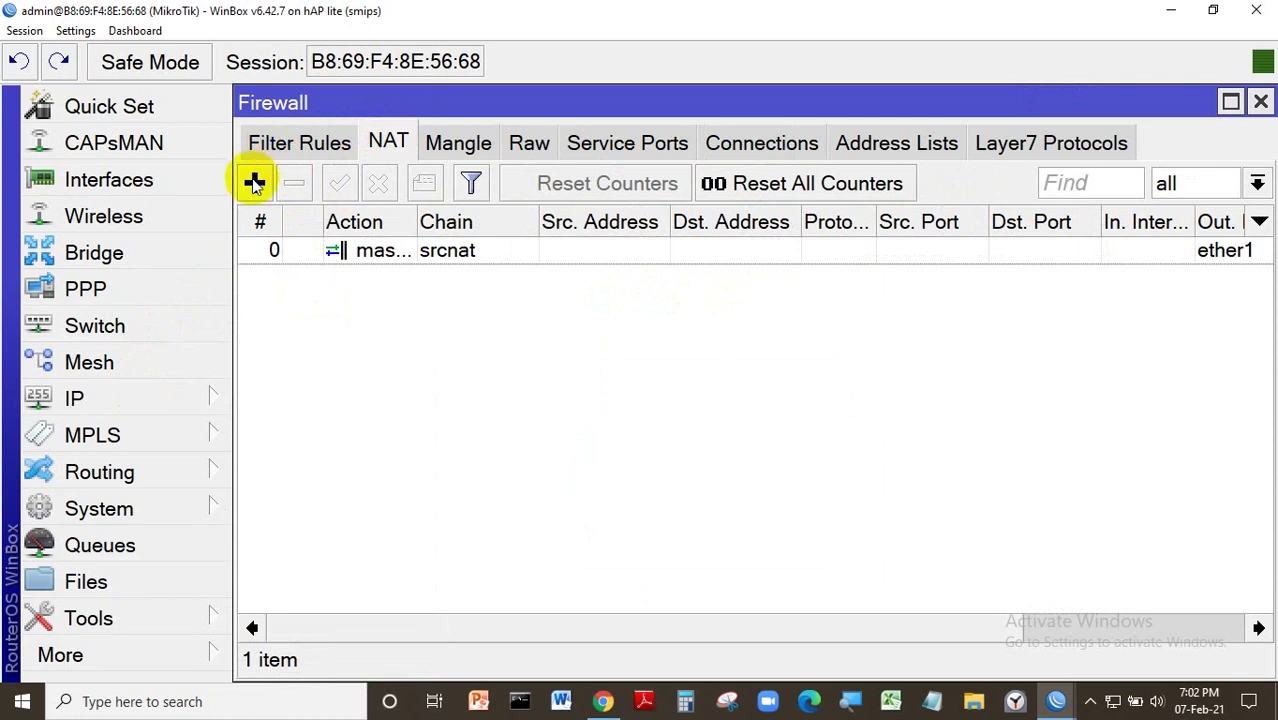
{"action": "left_click", "coordinate": [362, 252]}
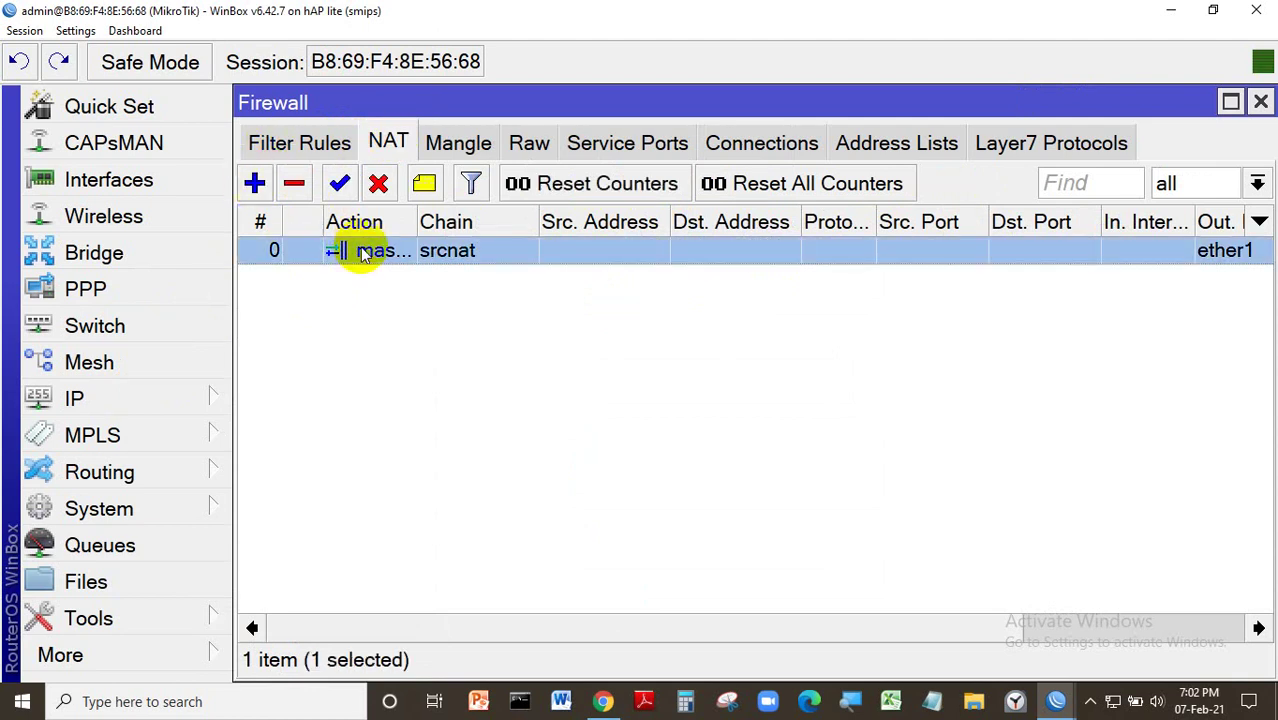
{"action": "double_click", "coordinate": [362, 252]}
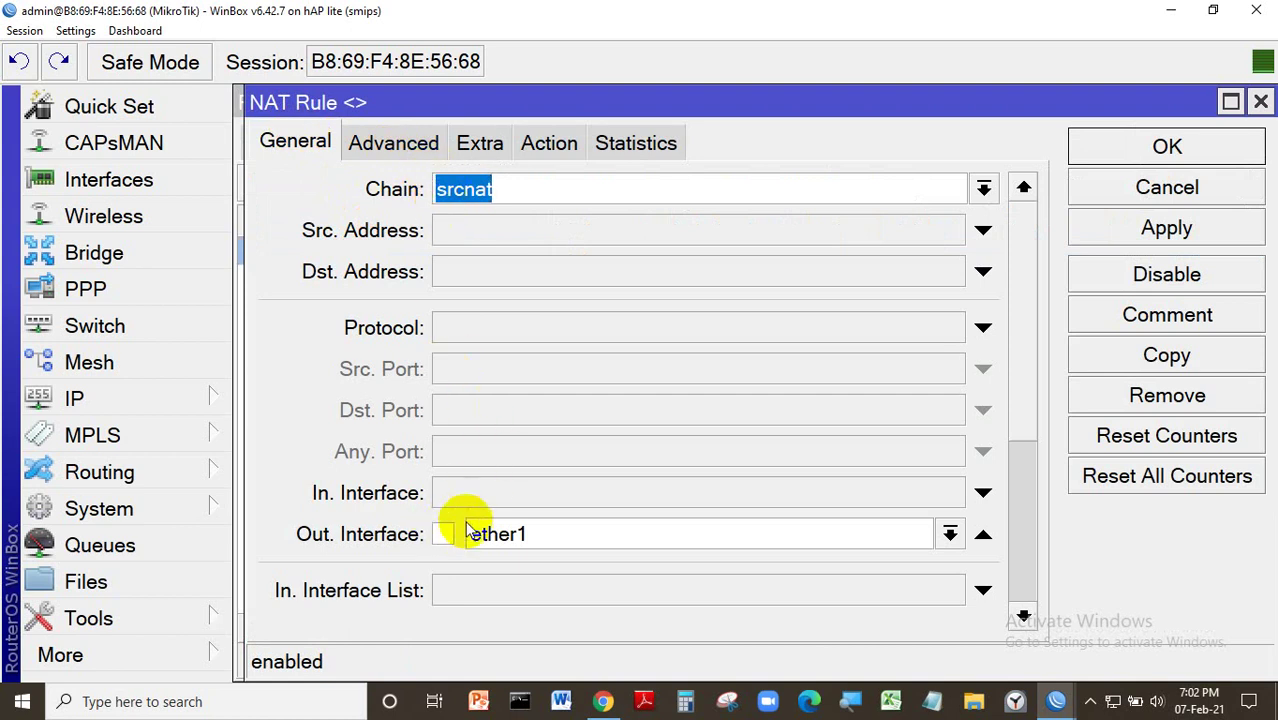
{"action": "left_click", "coordinate": [553, 146]}
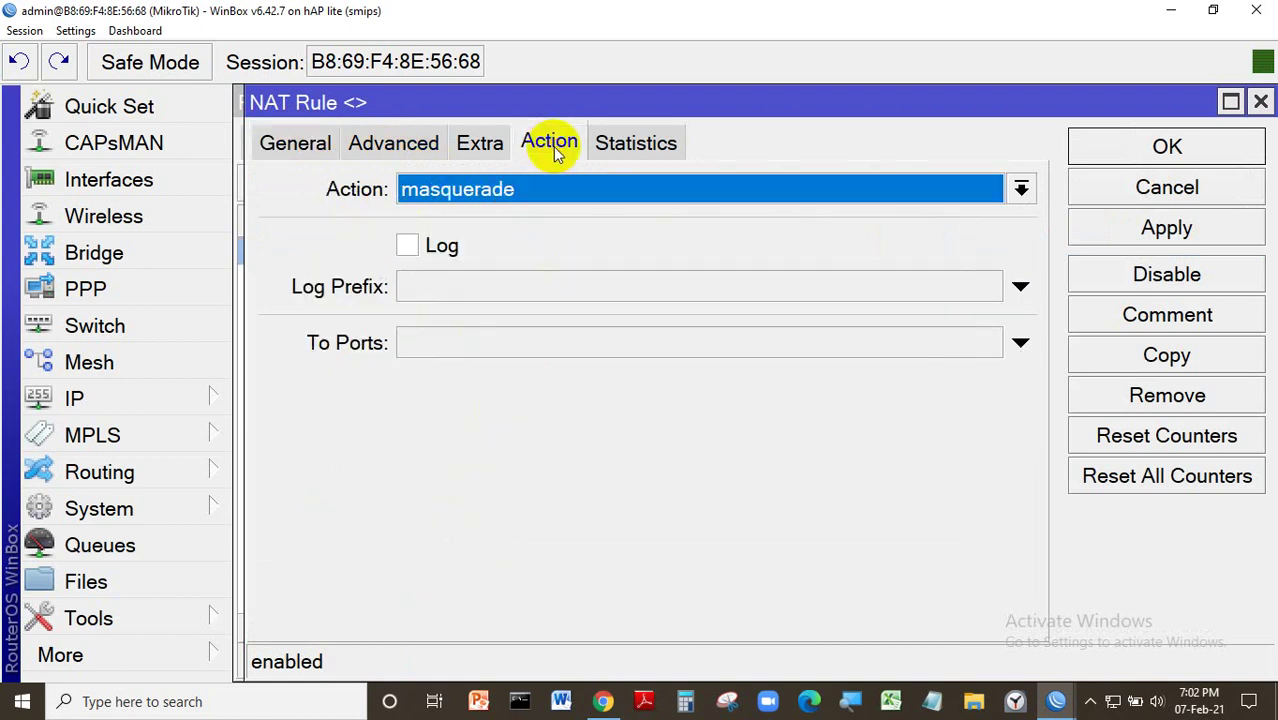
{"action": "left_click", "coordinate": [1166, 146]}
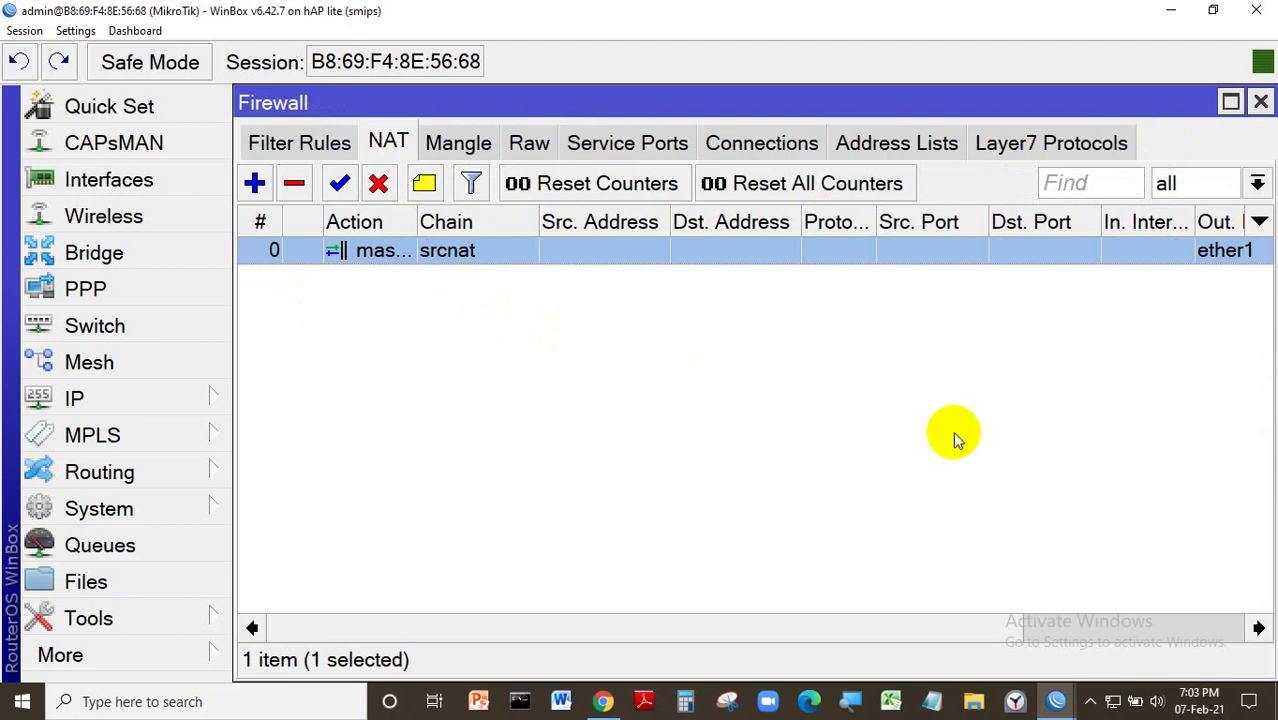
- Switch to Command Prompt, run IPCONFIG, and enlarge the text to check the computer's IP configuration
{"action": "left_click", "coordinate": [524, 704]}
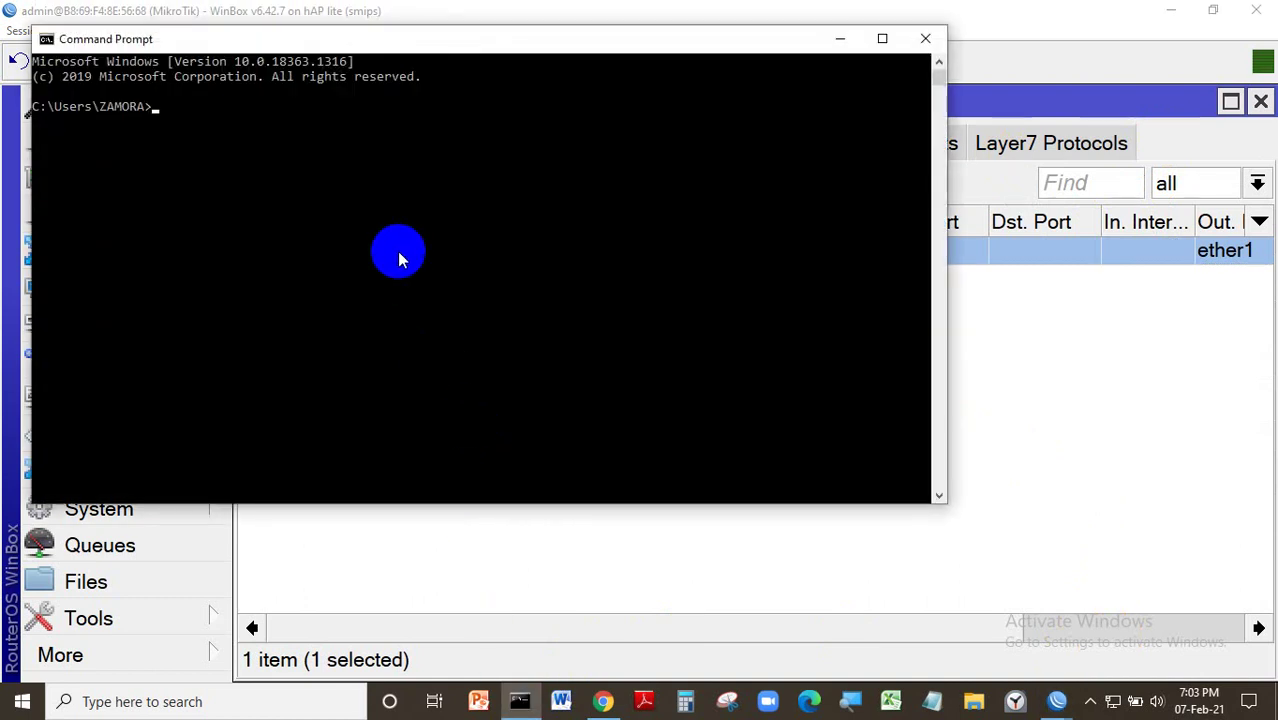
{"action": "type", "text": "IPCONFIG"}
{"action": "key", "text": "Return"}
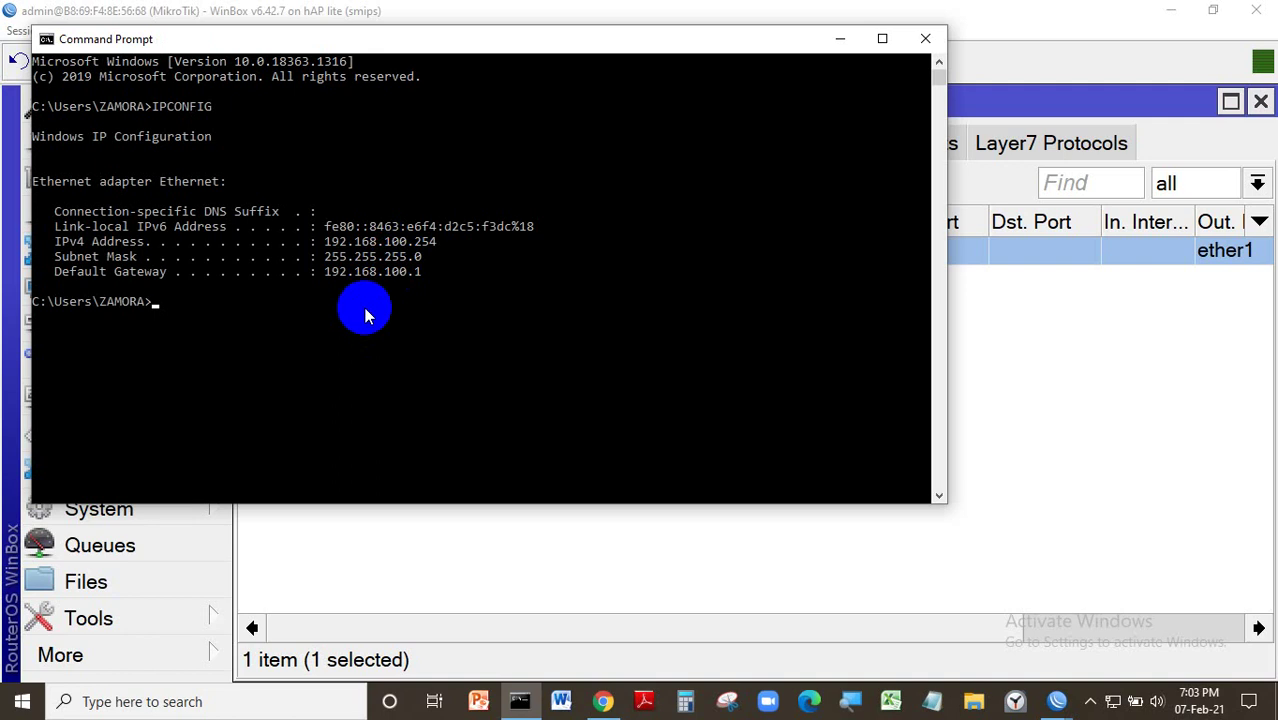
{"action": "scroll", "coordinate": [351, 297], "scroll_direction": "up", "scroll_amount": 3, "text": "ctrl"}
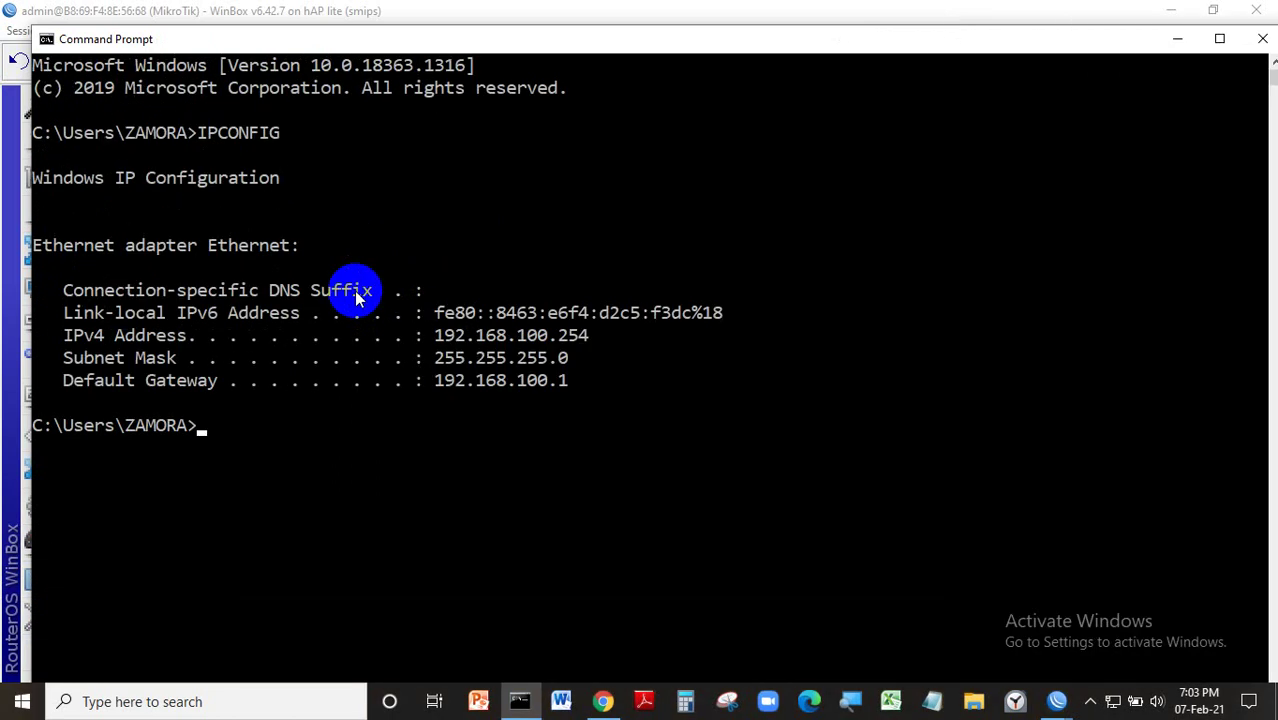
{"action": "scroll", "coordinate": [371, 309], "scroll_direction": "up", "scroll_amount": 1, "text": "ctrl"}
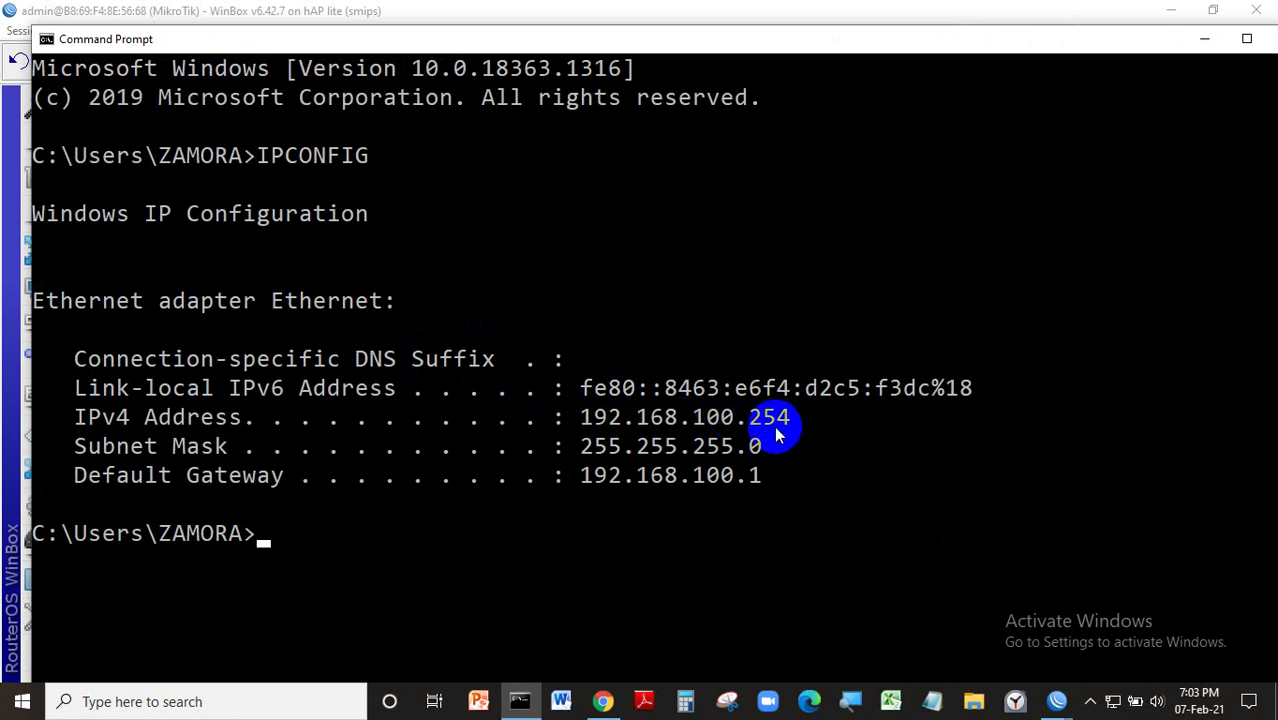
- Switch to Chrome and search Google for FB to test the internet connection
{"action": "left_click", "coordinate": [602, 701]}
{"action": "left_click", "coordinate": [252, 15]}
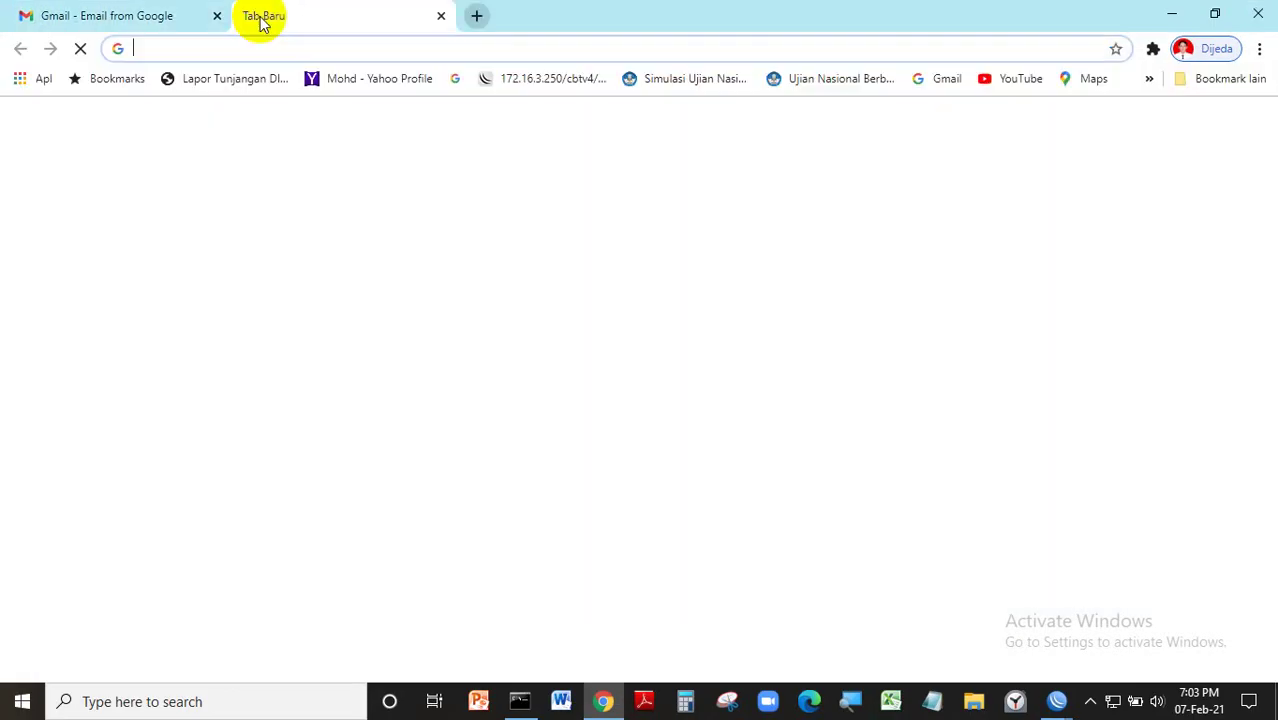
{"action": "type", "text": "FB"}
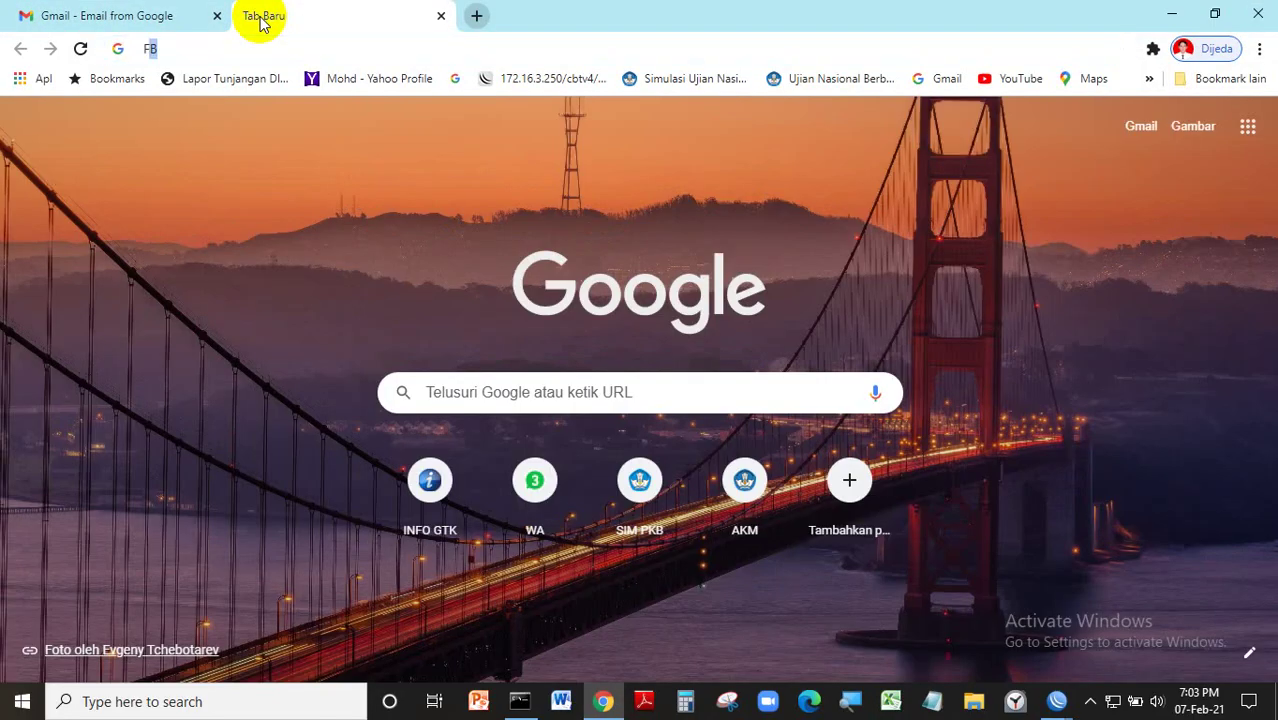
{"action": "key", "text": "Return"}
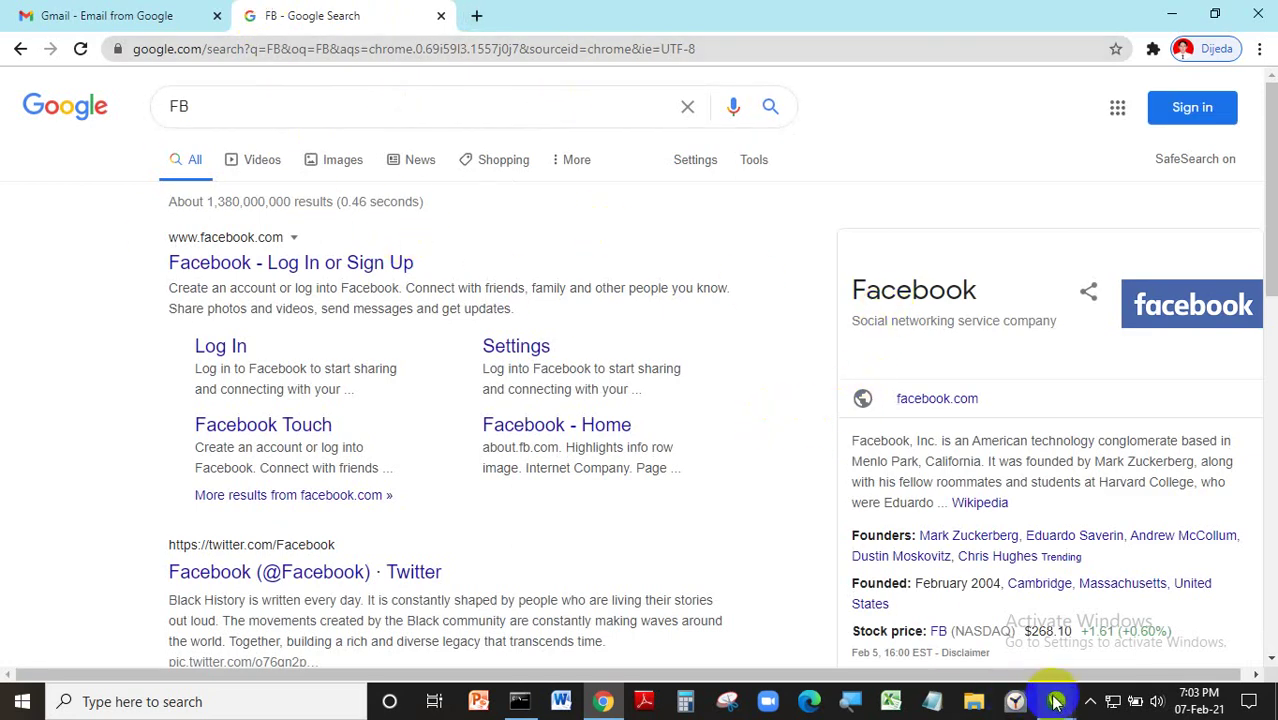
- Switch back to WinBox and tick Enabled in the router's SNTP Client settings
{"action": "mouse_move", "coordinate": [1060, 695]}
{"action": "left_click", "coordinate": [1156, 622]}
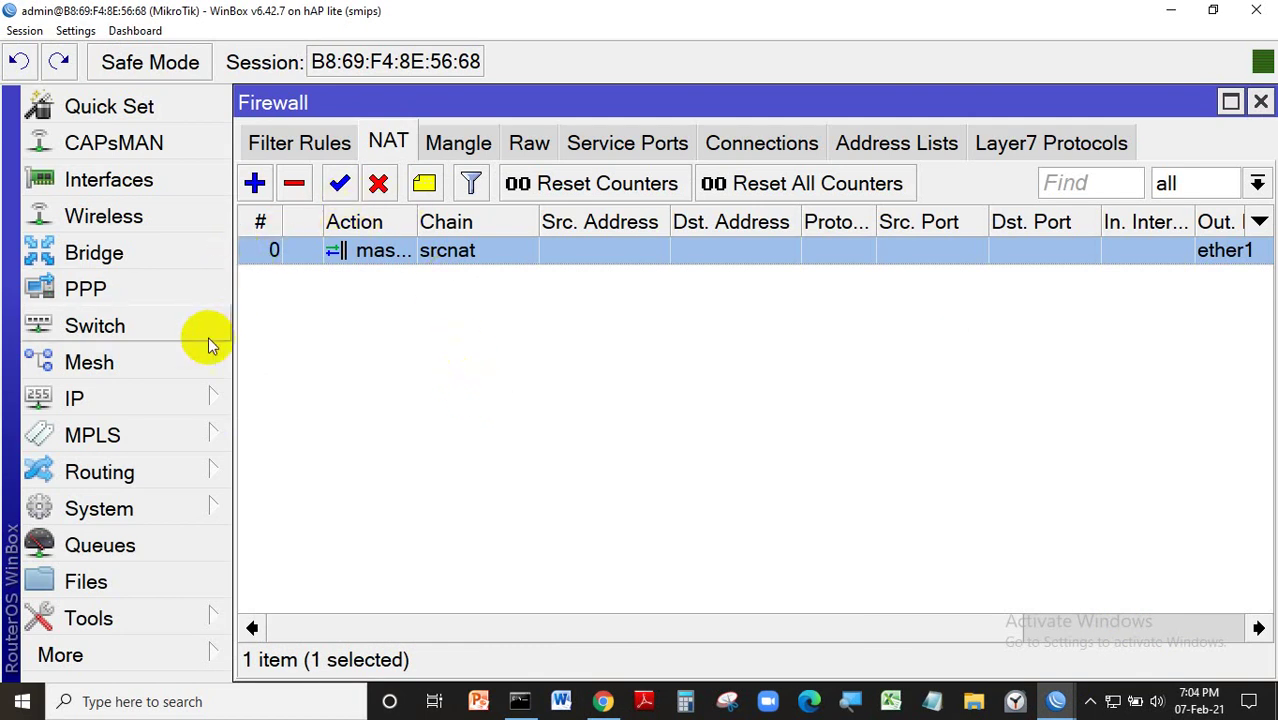
{"action": "left_click", "coordinate": [115, 515]}
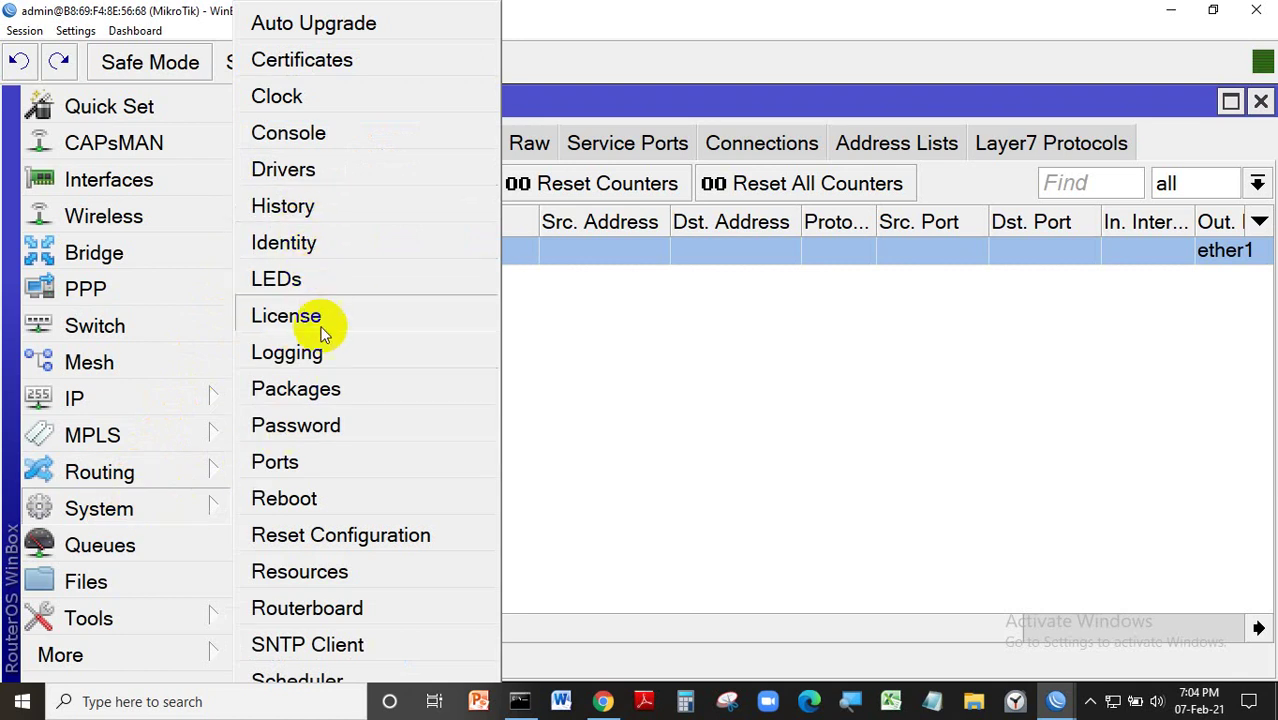
{"action": "left_click", "coordinate": [337, 645]}
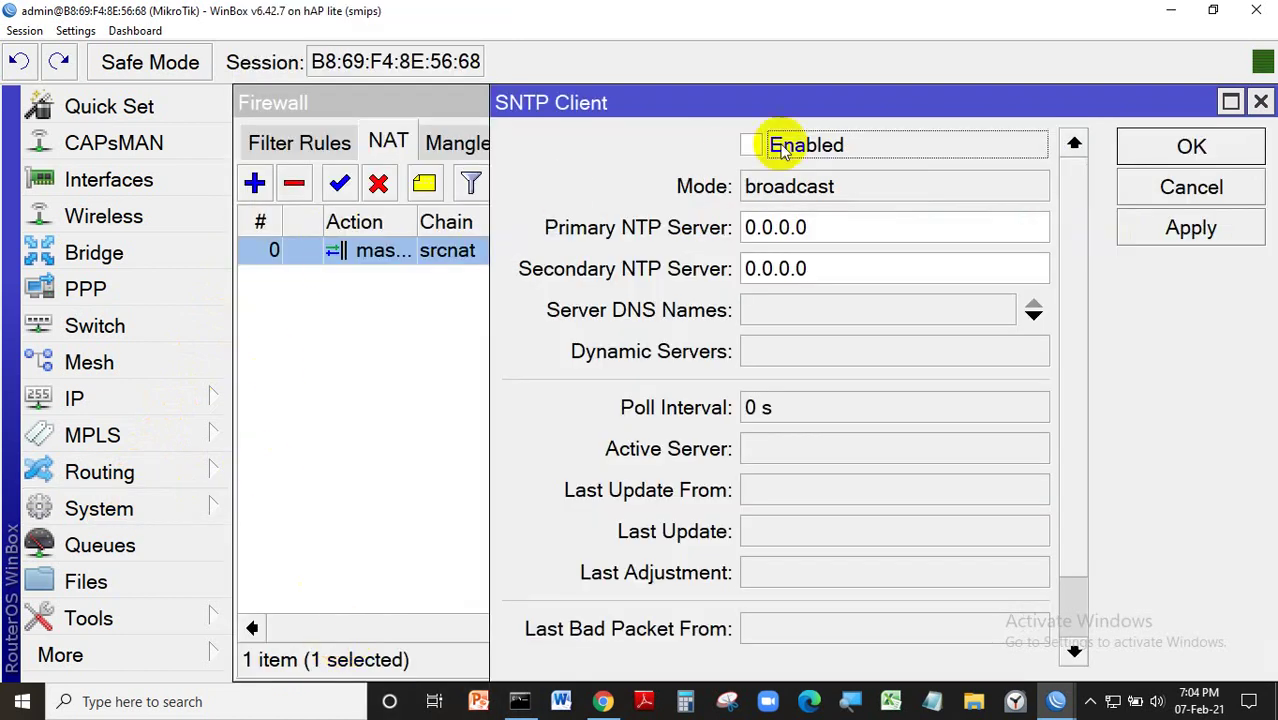
{"action": "left_click_drag", "start_coordinate": [815, 92], "coordinate": [559, 68]}
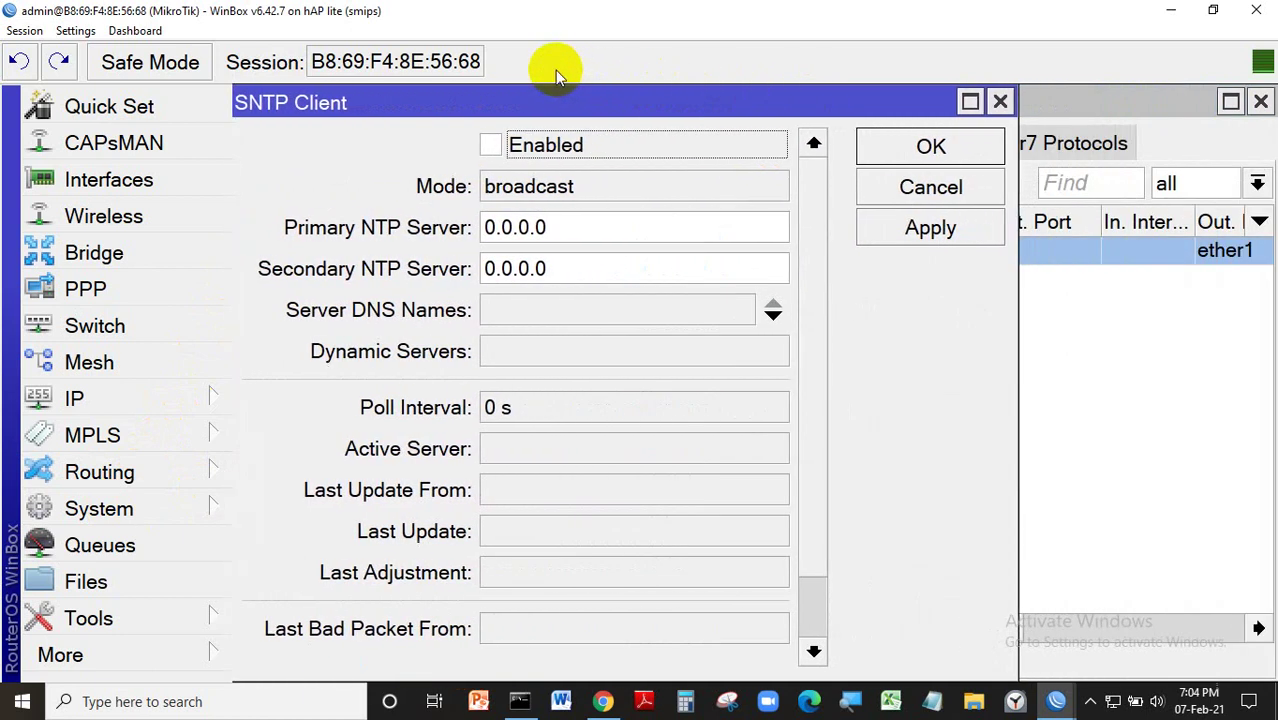
{"action": "left_click", "coordinate": [492, 146]}
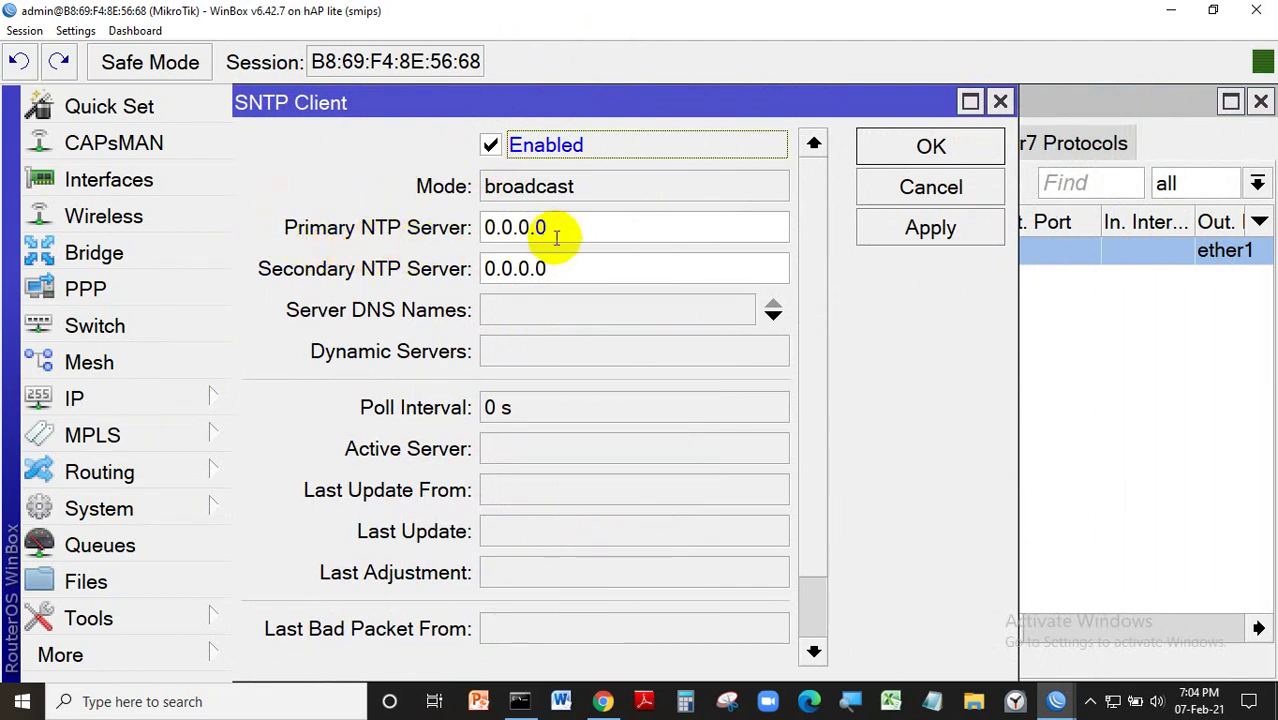
- Set the SNTP client's primary NTP server to 203.160.128.3, apply it, and close the settings
{"action": "left_click", "coordinate": [564, 230]}
{"action": "left_click_drag", "start_coordinate": [564, 230], "coordinate": [471, 228]}
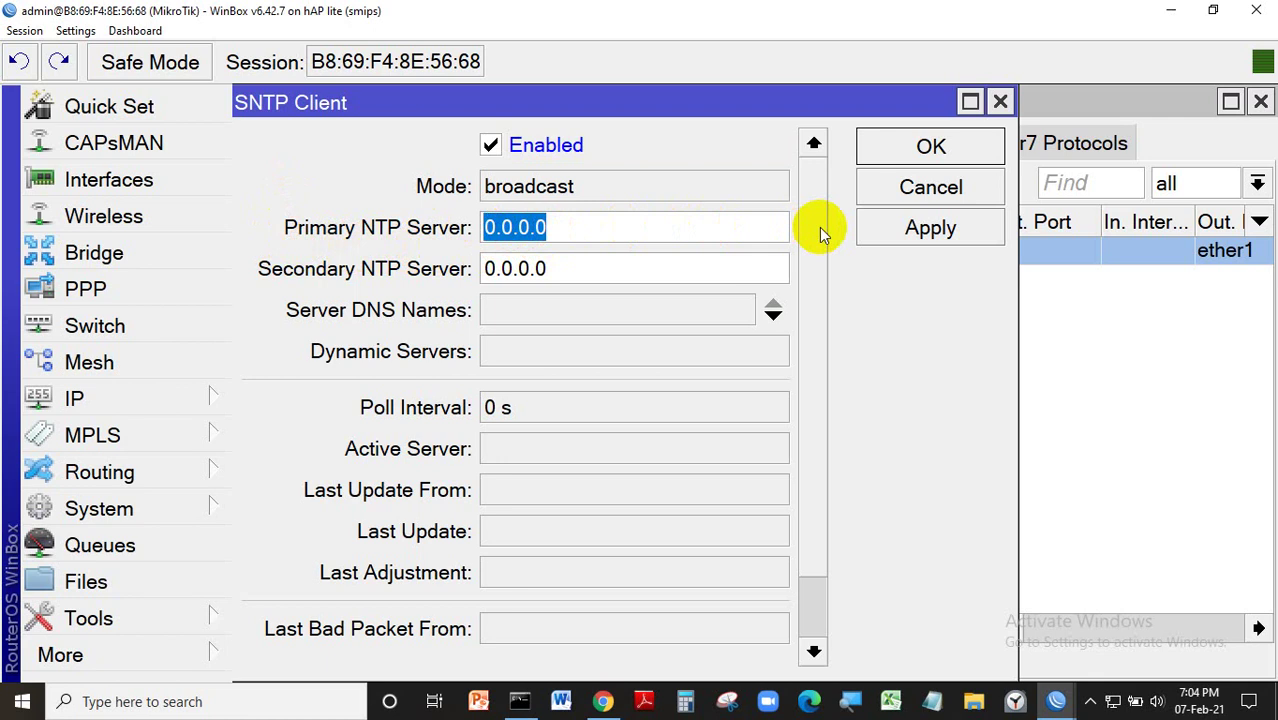
{"action": "type", "text": "203"}
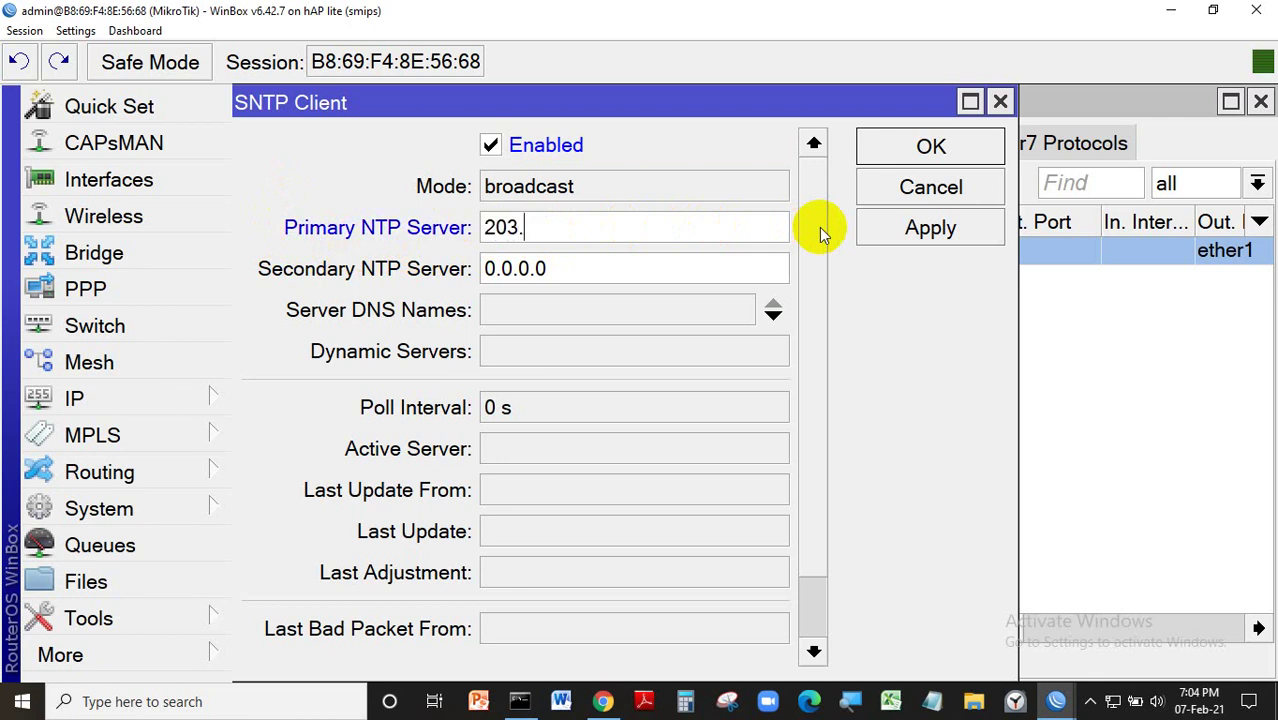
{"action": "type", "text": ".160.128"}
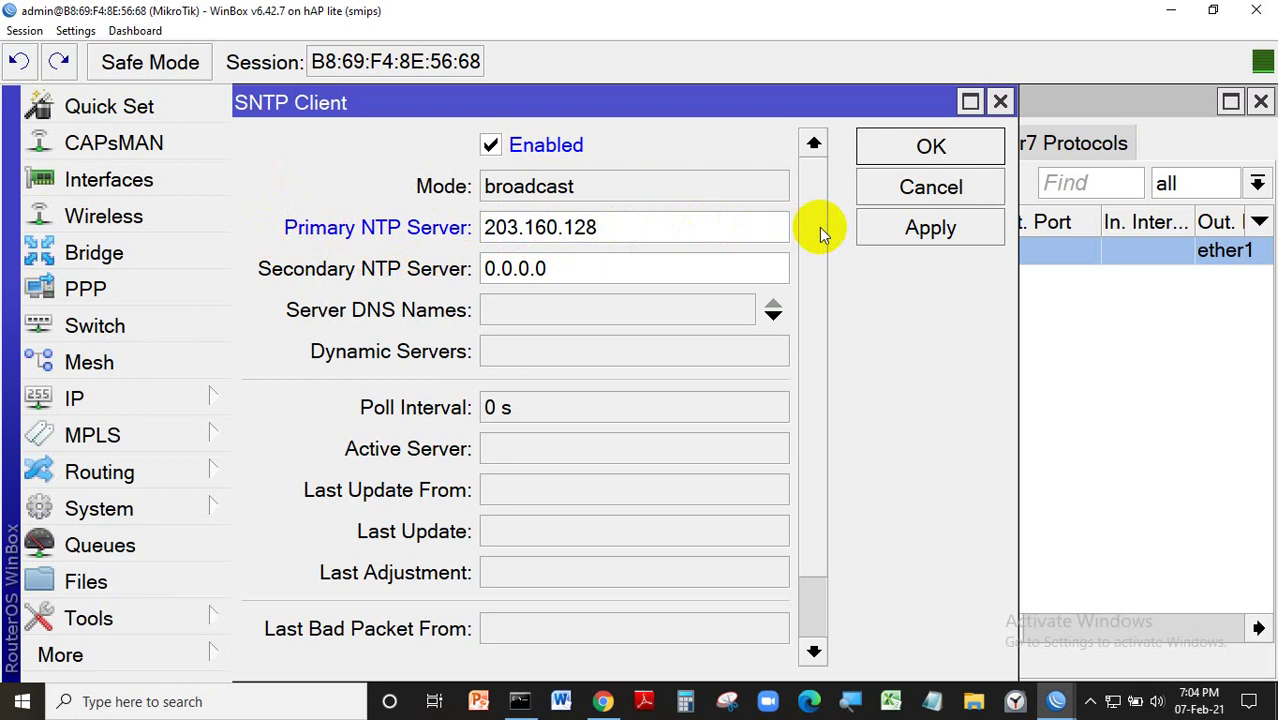
{"action": "type", "text": ".3"}
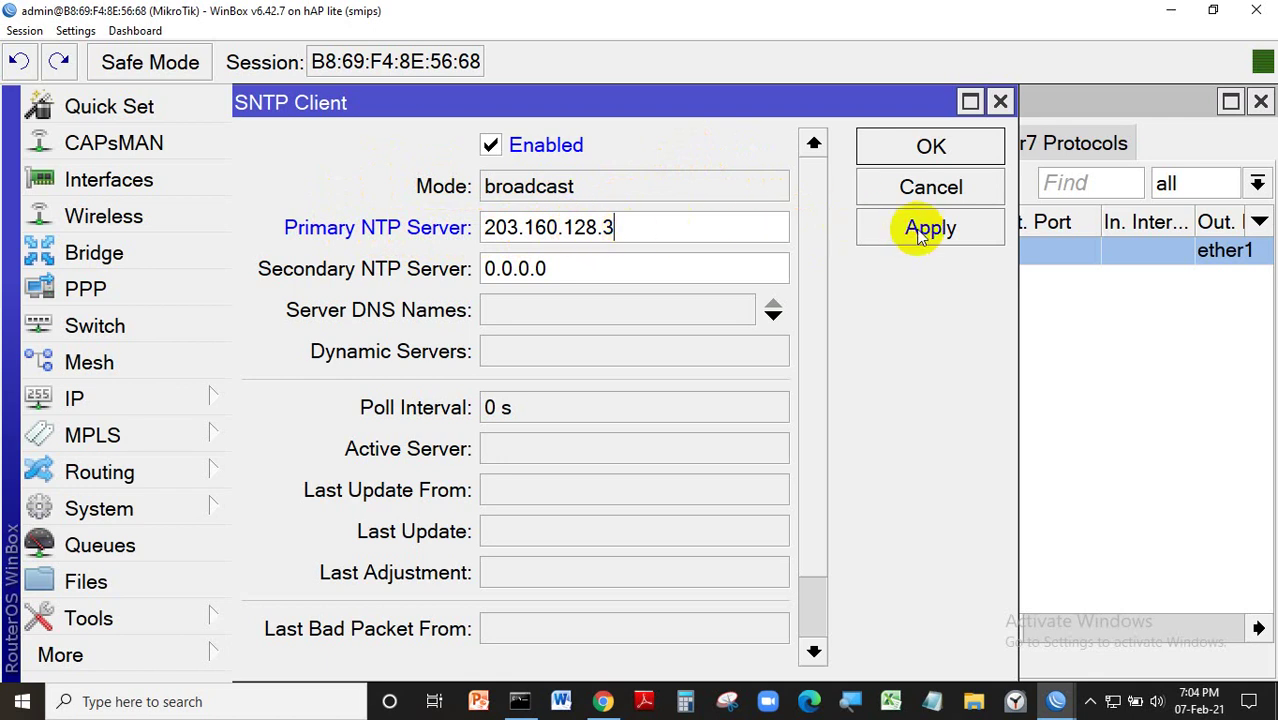
{"action": "left_click", "coordinate": [921, 230]}
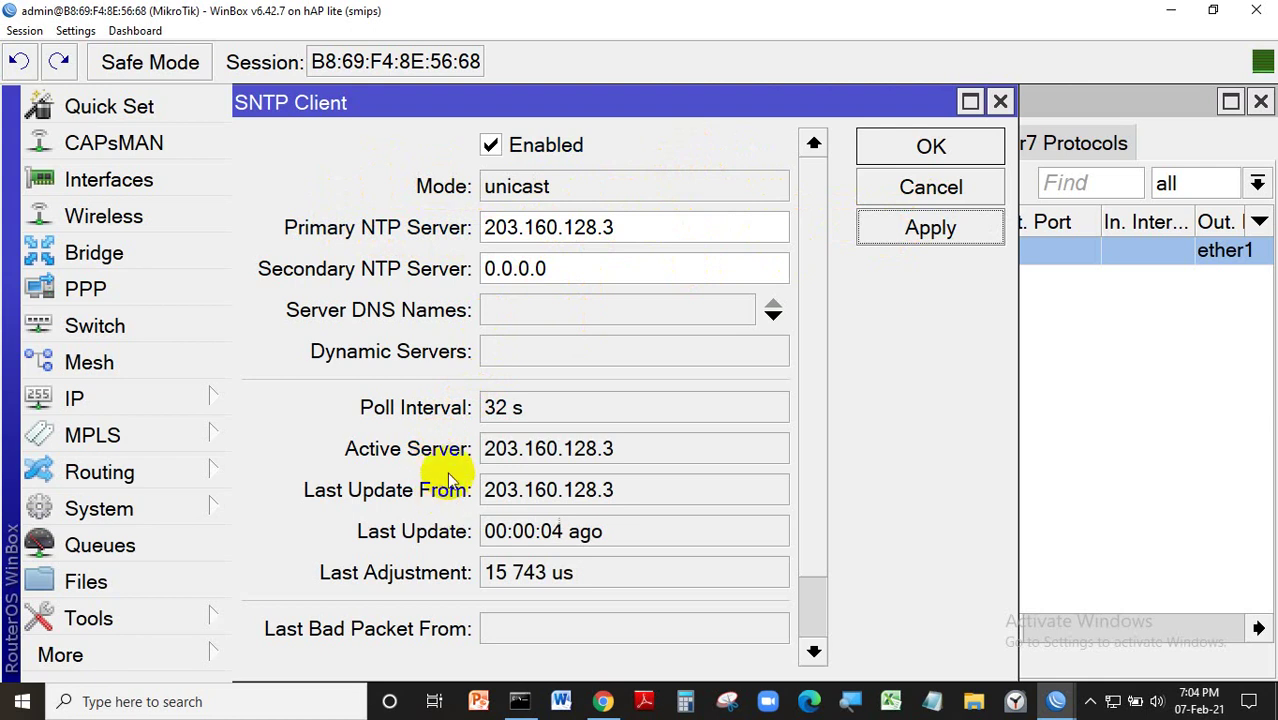
{"action": "left_click", "coordinate": [913, 151]}
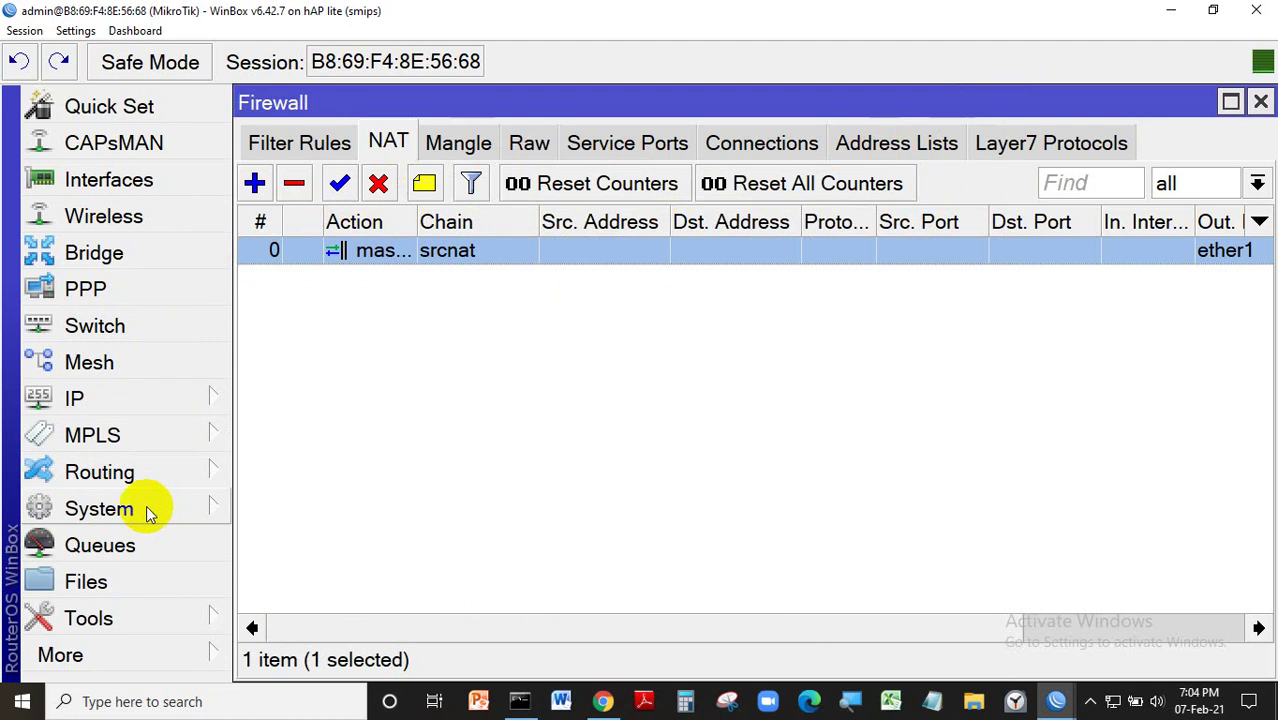
- Open the router's system clock settings to check its time, date and time zone
{"action": "left_click", "coordinate": [100, 508]}
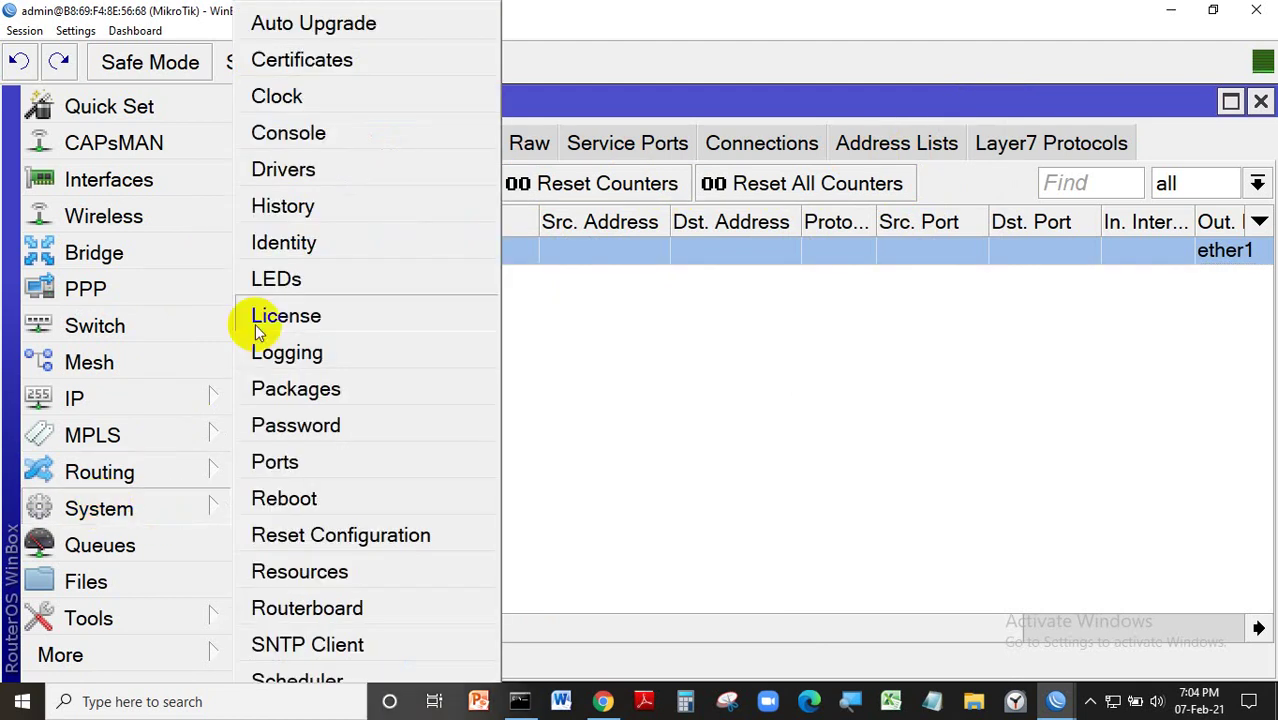
{"action": "left_click", "coordinate": [277, 95]}
{"action": "left_click_drag", "start_coordinate": [669, 256], "coordinate": [434, 106]}
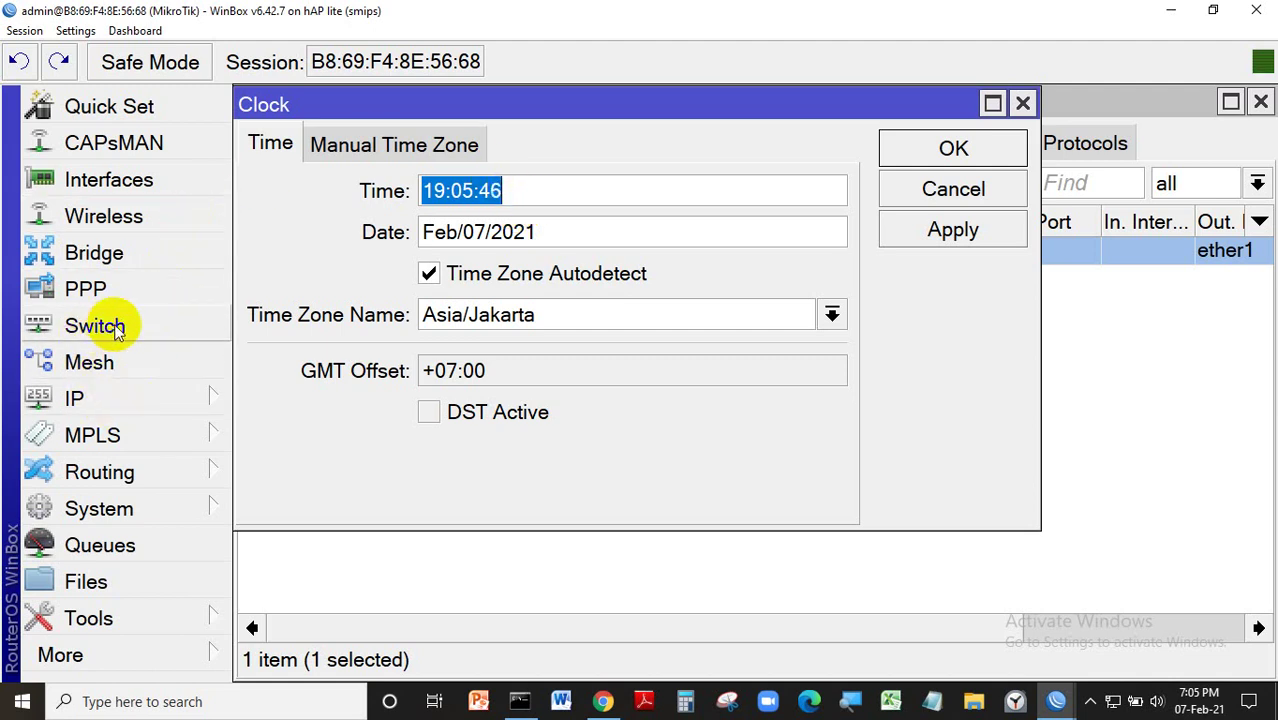
- Open the firewall's srcnat masquerade NAT rule and expand the Time condition in its extra settings
{"action": "left_click", "coordinate": [109, 399]}
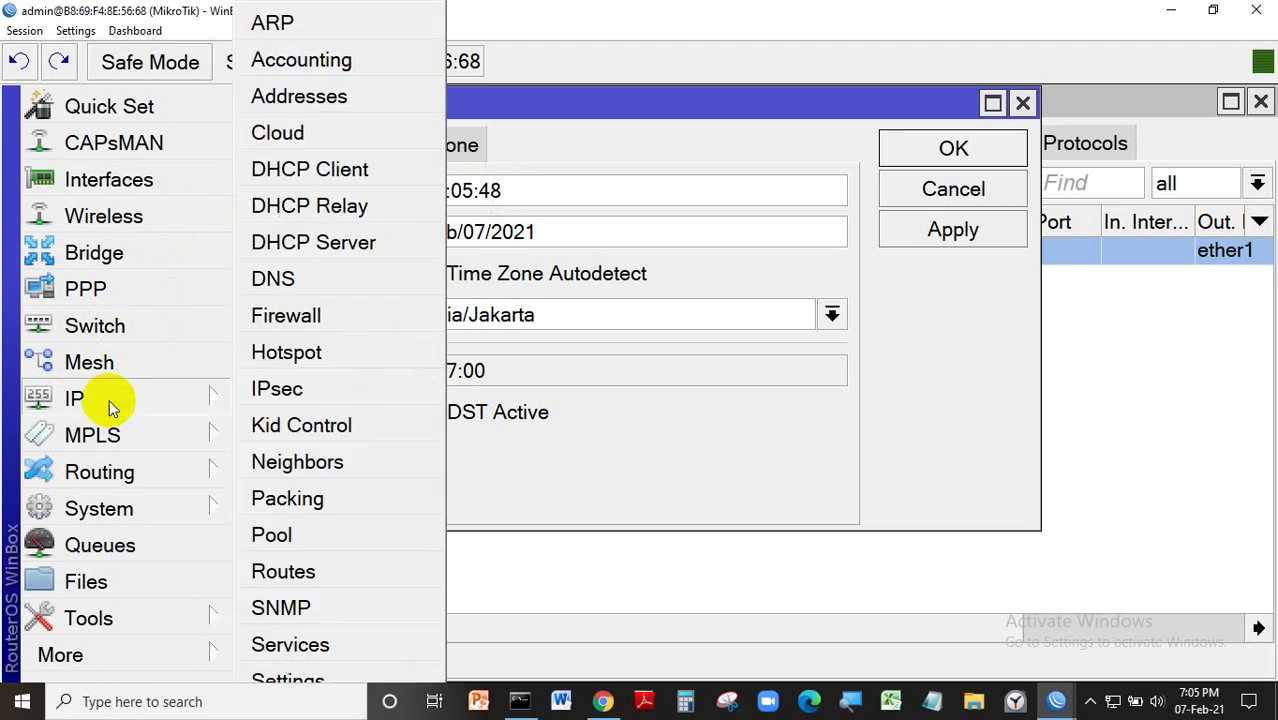
{"action": "left_click", "coordinate": [287, 316]}
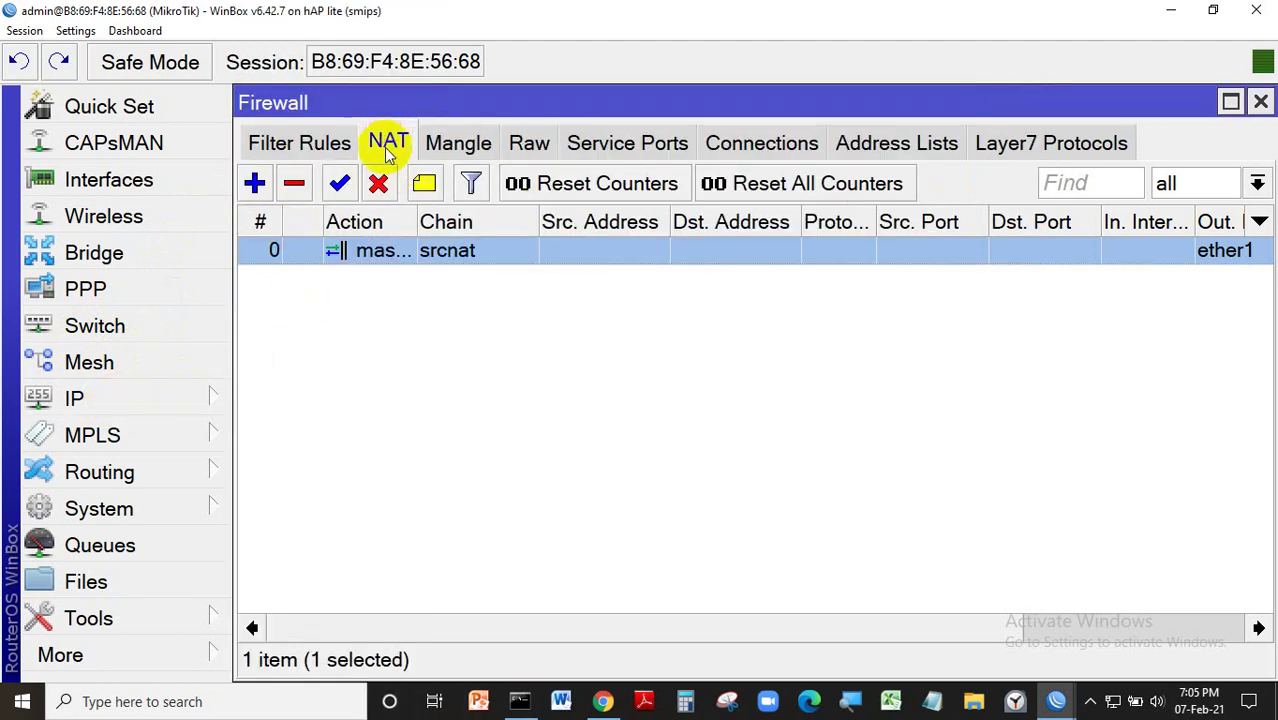
{"action": "double_click", "coordinate": [385, 252]}
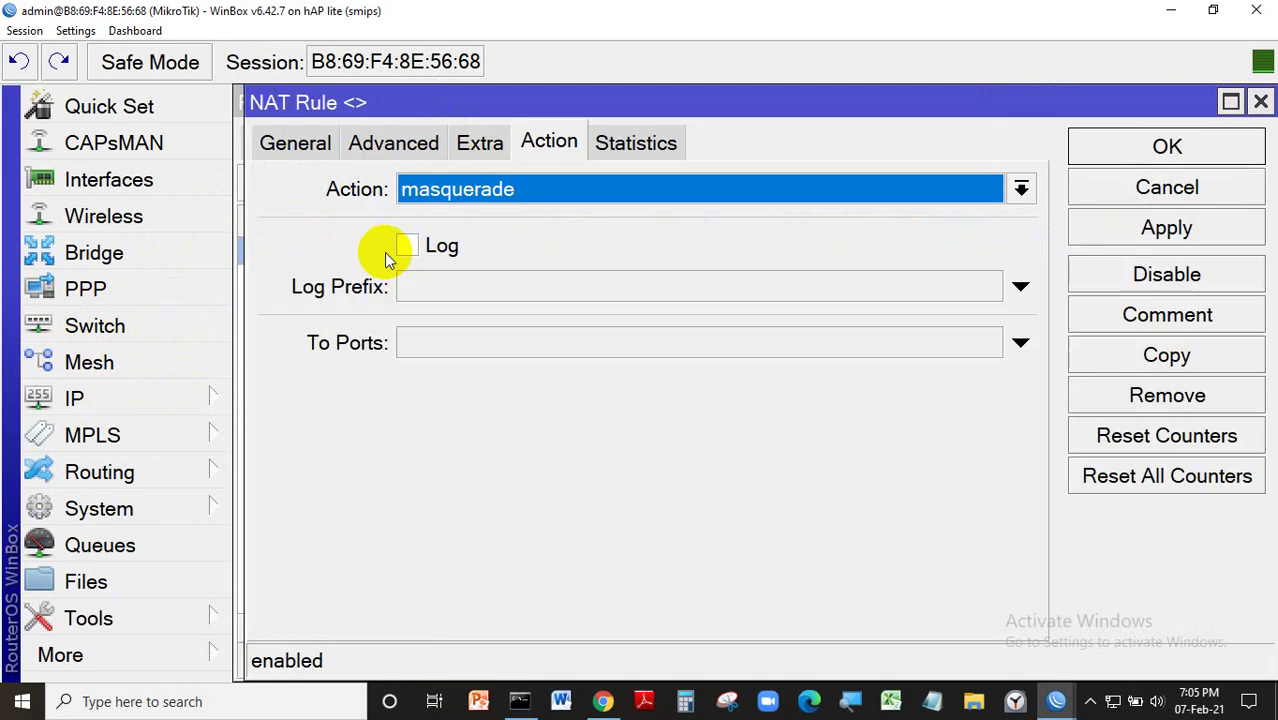
{"action": "left_click", "coordinate": [275, 143]}
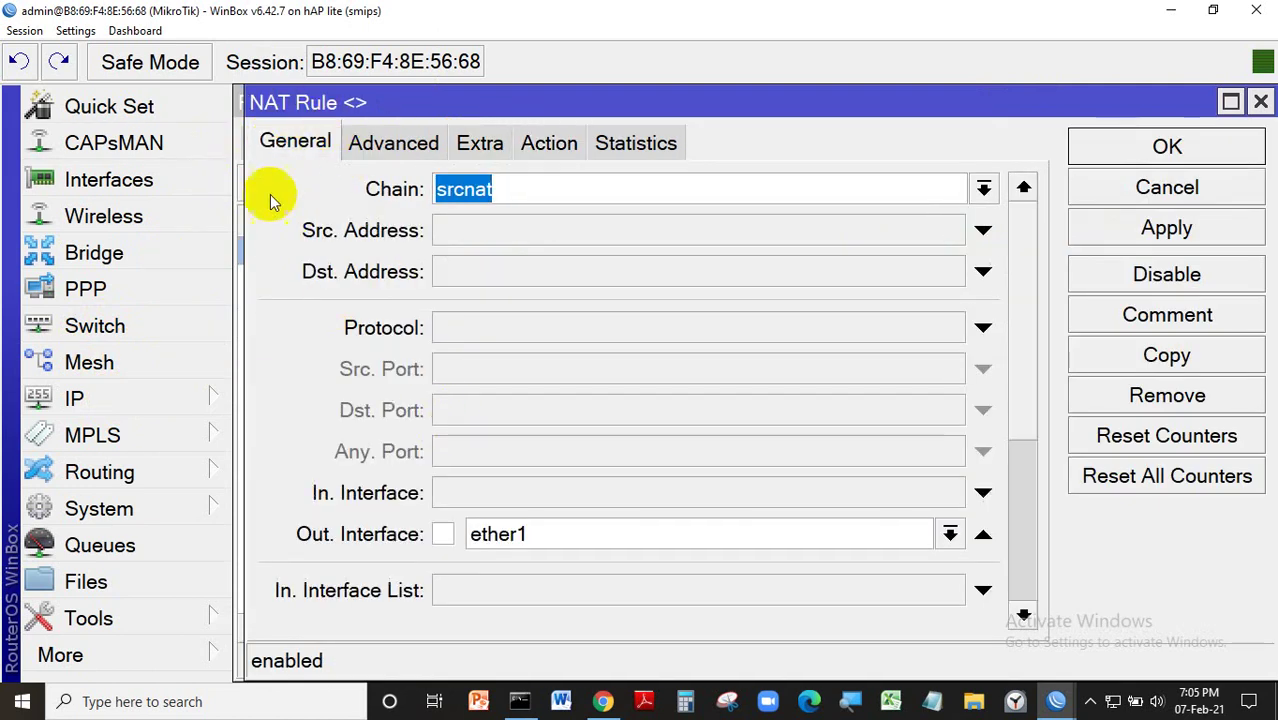
{"action": "left_click", "coordinate": [470, 146]}
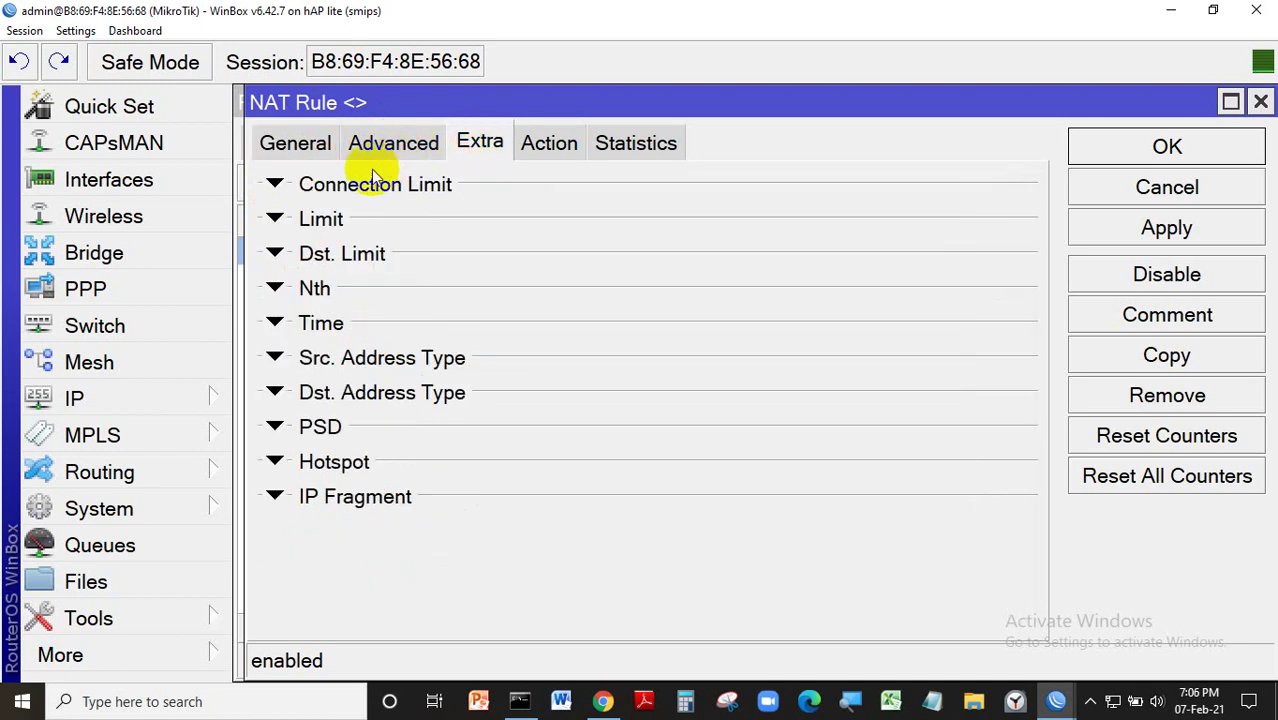
{"action": "left_click", "coordinate": [322, 324]}
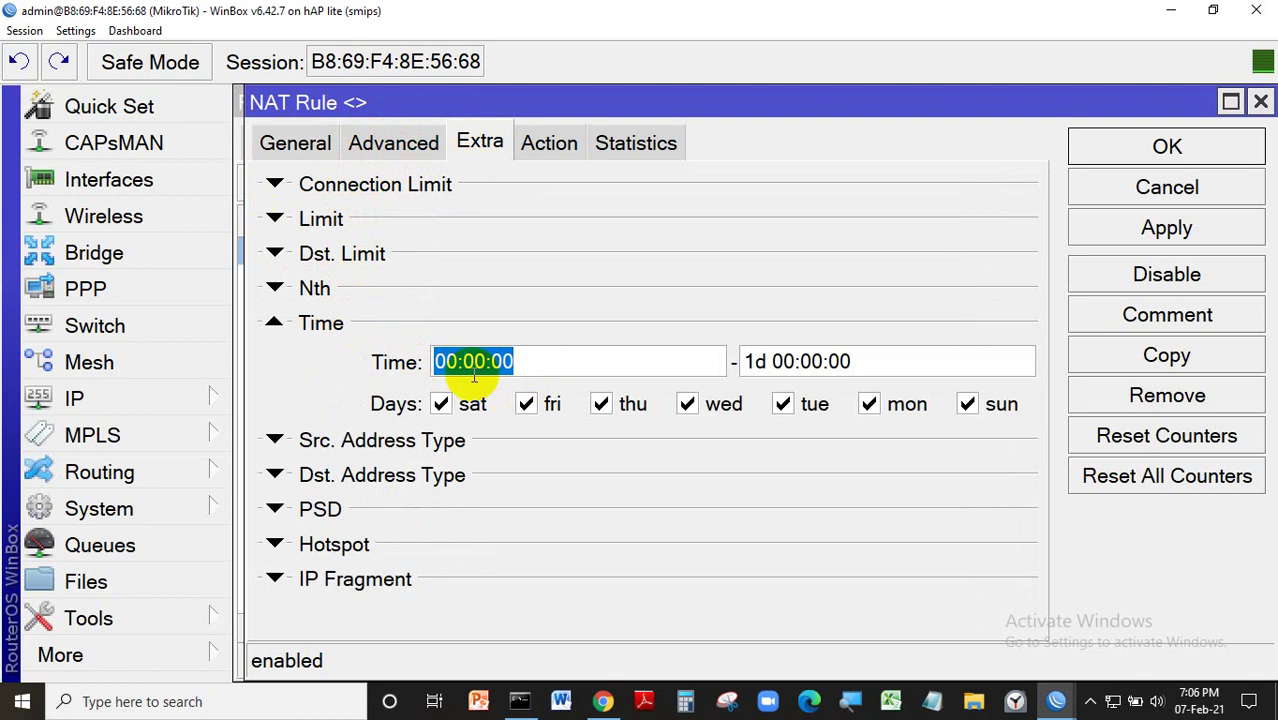
- Limit the NAT rule's active time to 07:00:00-20:00:00 on all days, and save the rule
{"action": "left_click", "coordinate": [448, 362]}
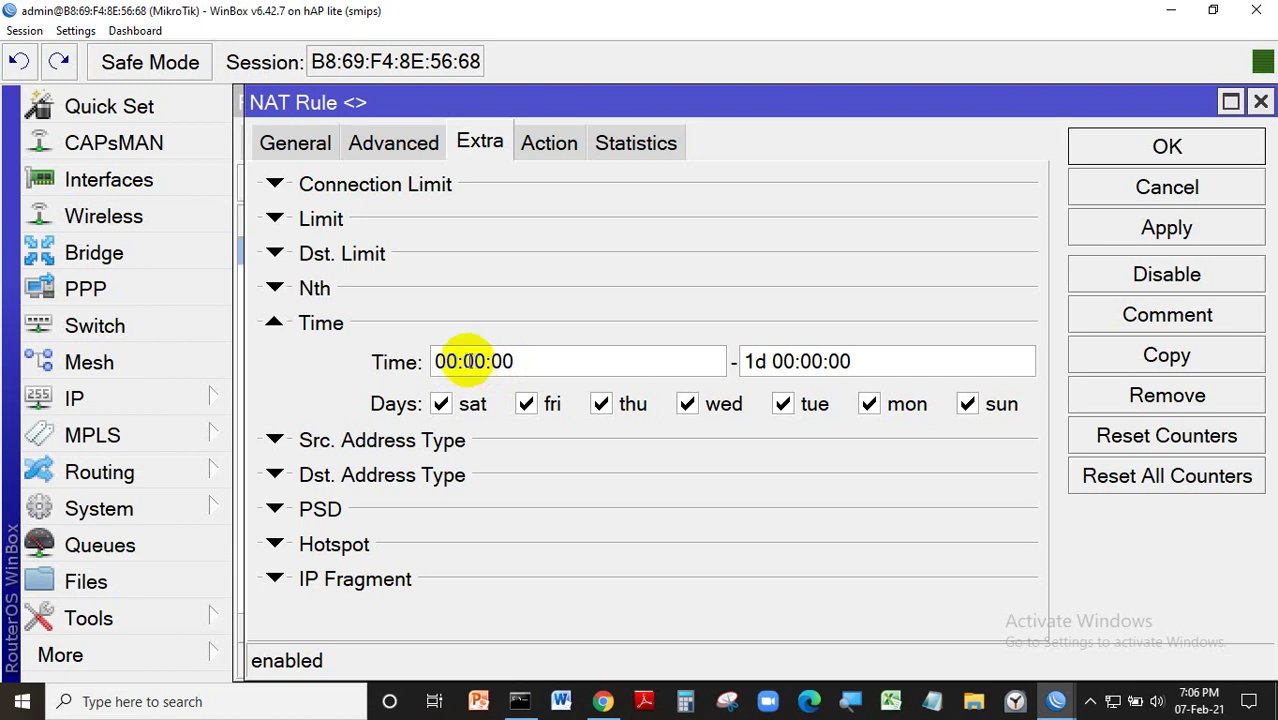
{"action": "double_click", "coordinate": [473, 362]}
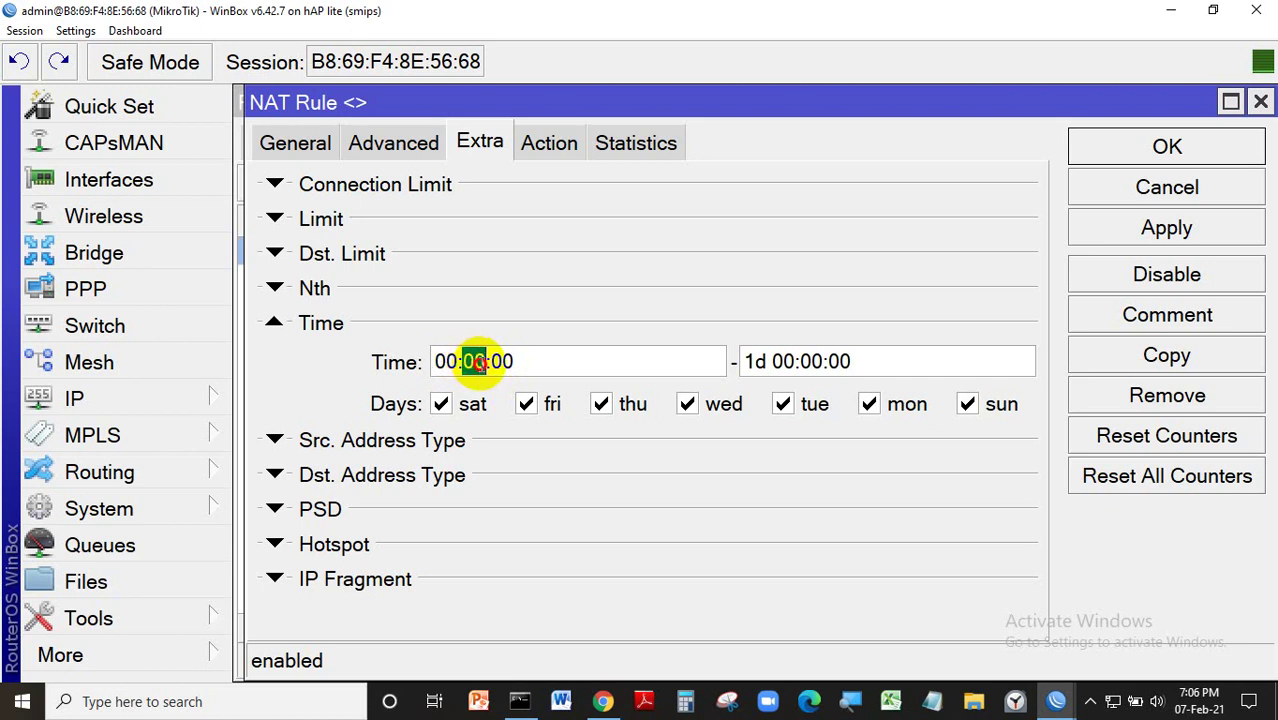
{"action": "double_click", "coordinate": [500, 362]}
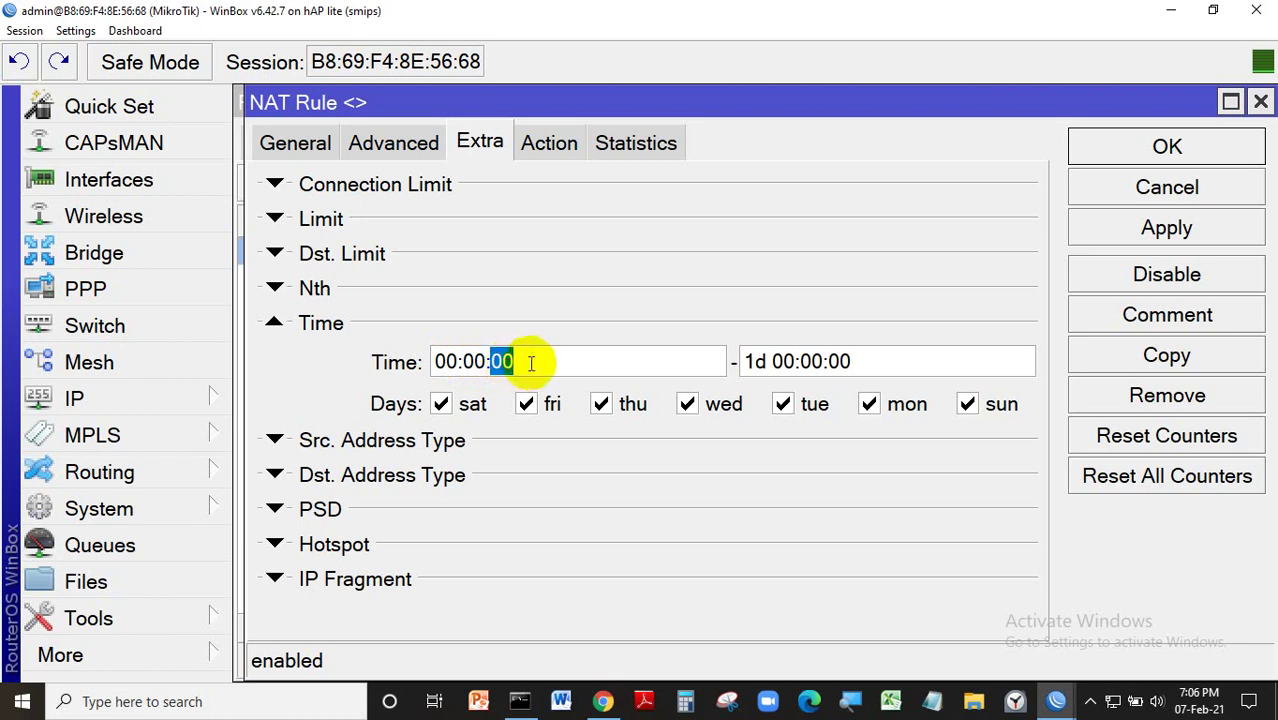
{"action": "left_click", "coordinate": [531, 362]}
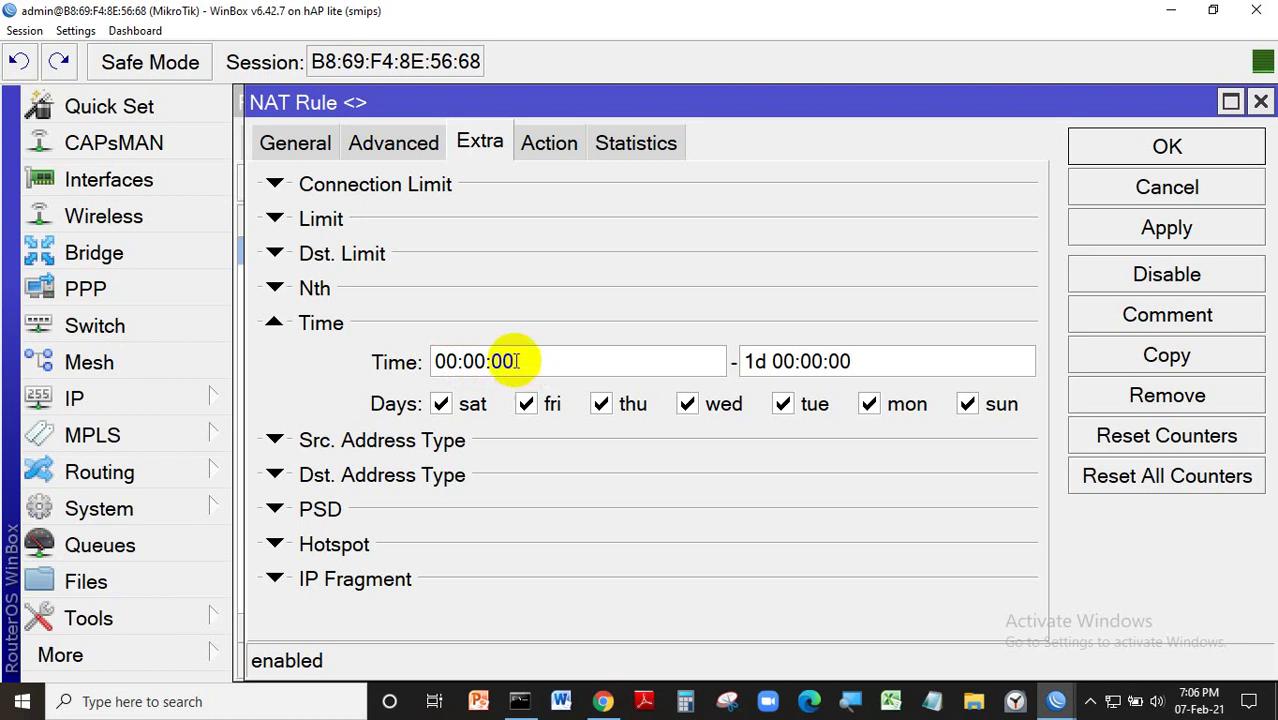
{"action": "left_click", "coordinate": [456, 362]}
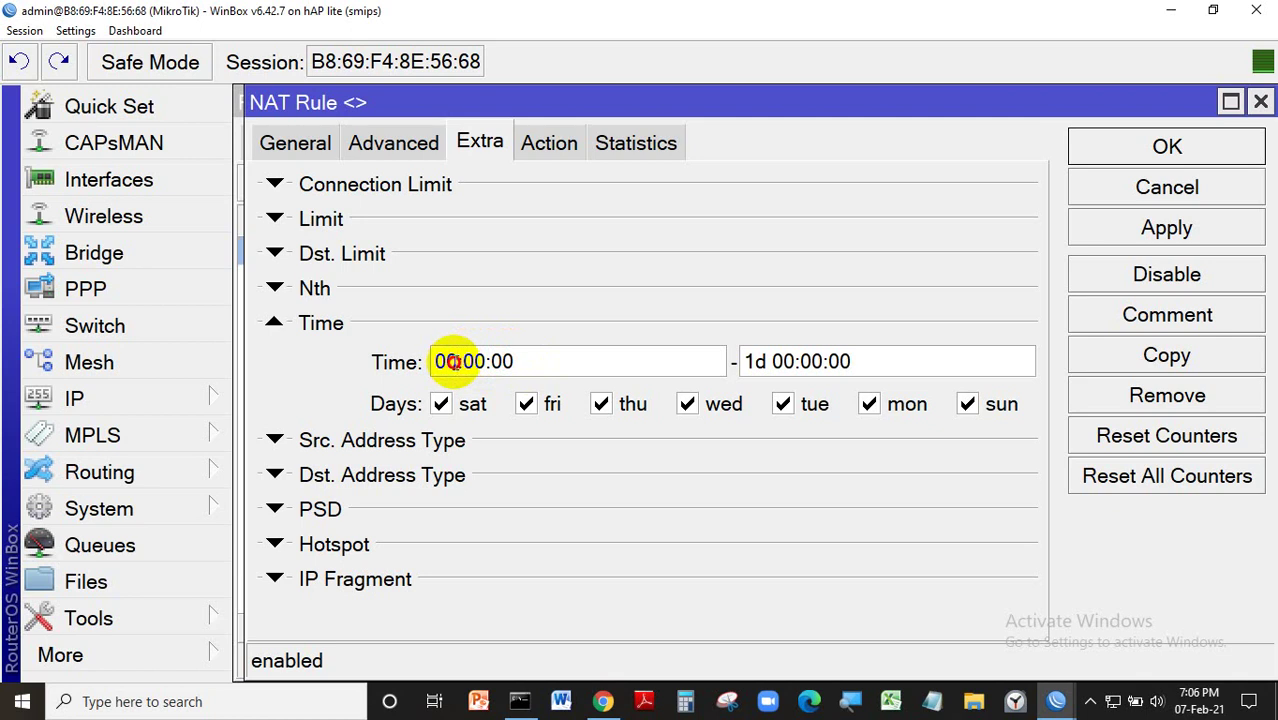
{"action": "left_click_drag", "start_coordinate": [456, 362], "coordinate": [430, 362]}
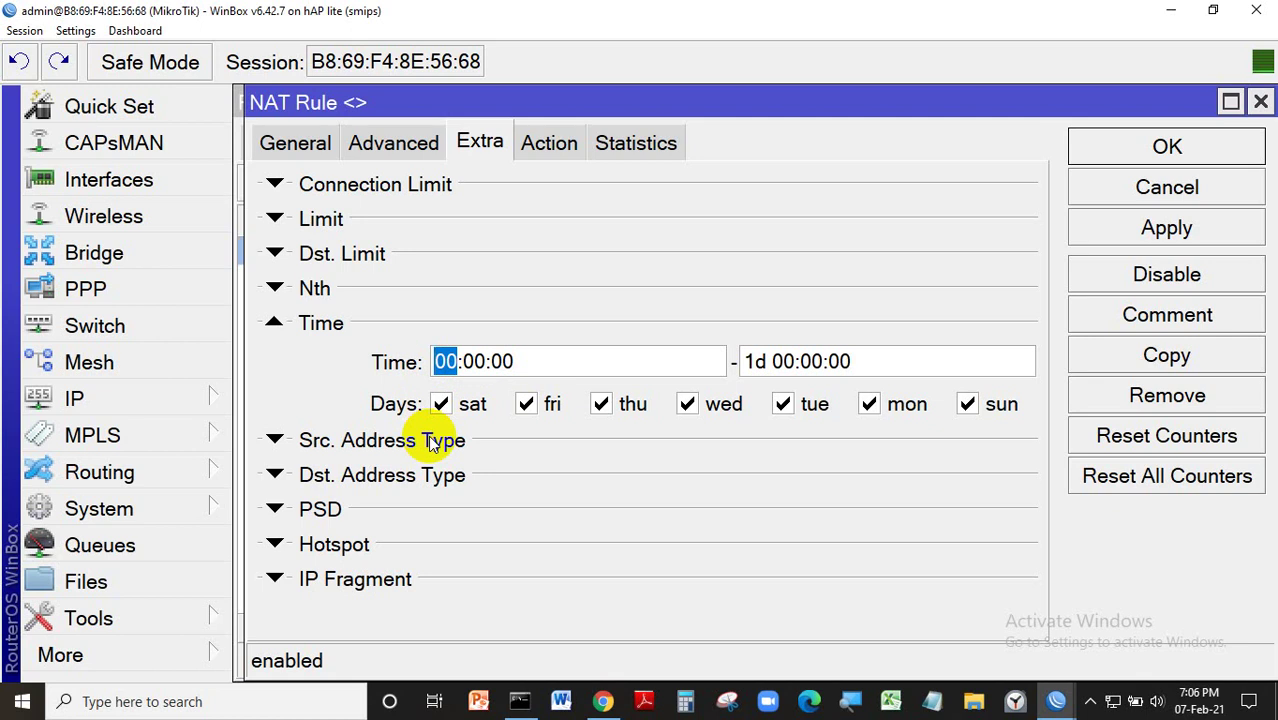
{"action": "type", "text": "07"}
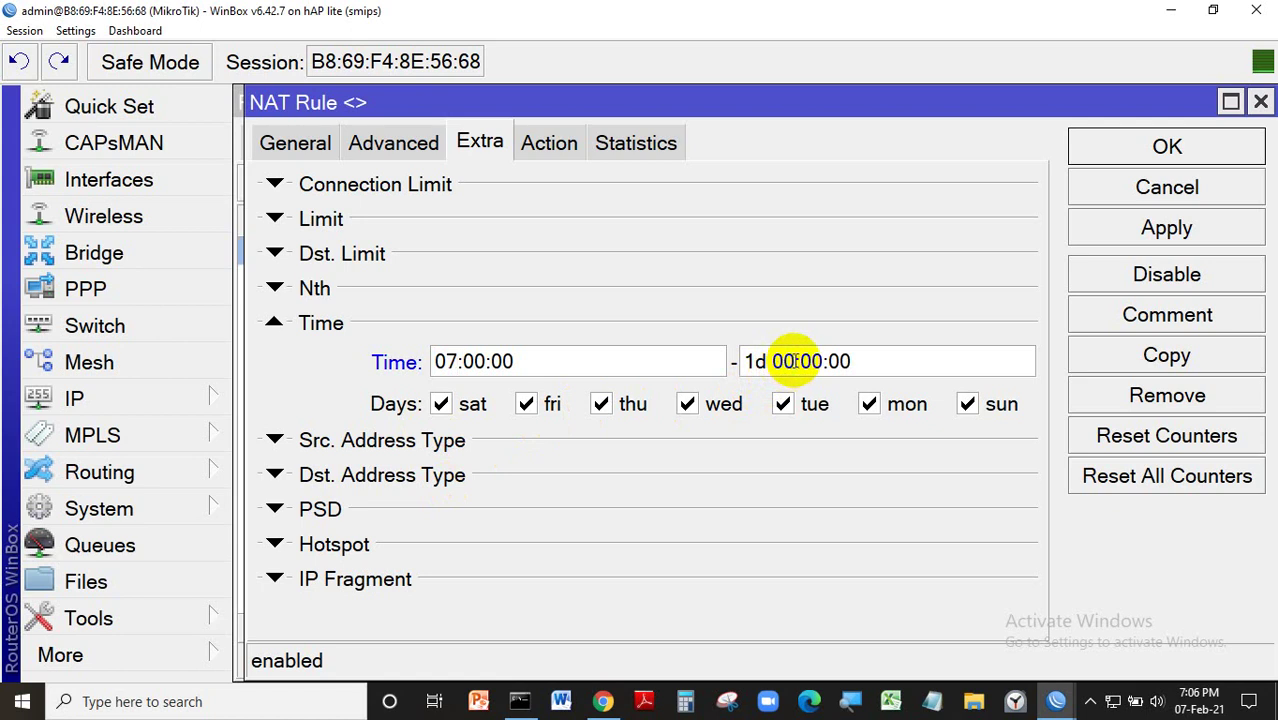
{"action": "left_click_drag", "start_coordinate": [795, 362], "coordinate": [718, 361]}
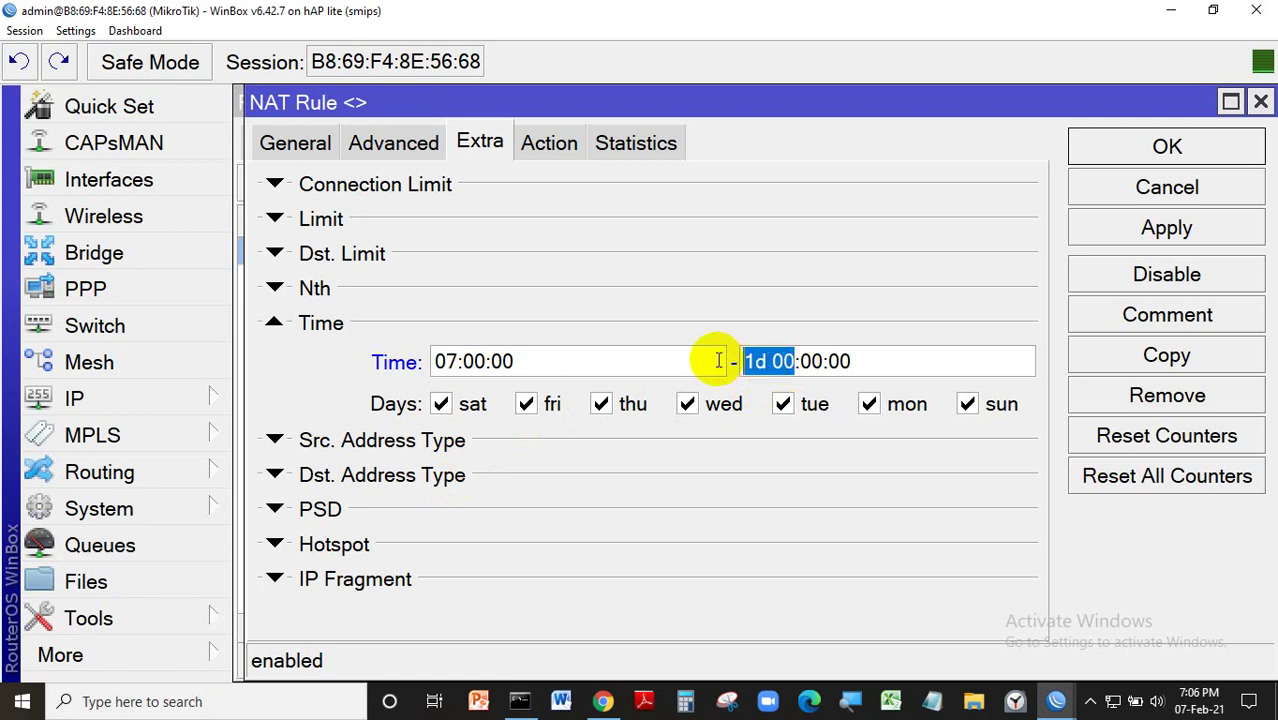
{"action": "type", "text": "20"}
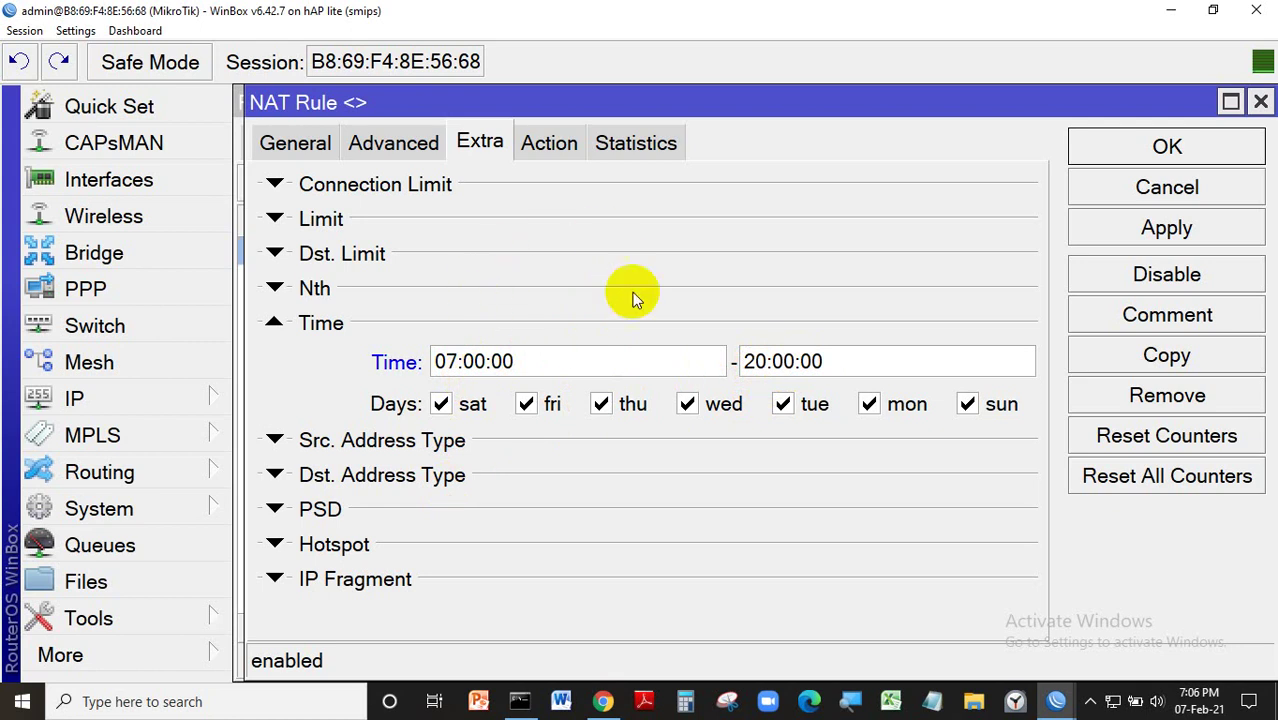
{"action": "left_click", "coordinate": [1150, 157]}
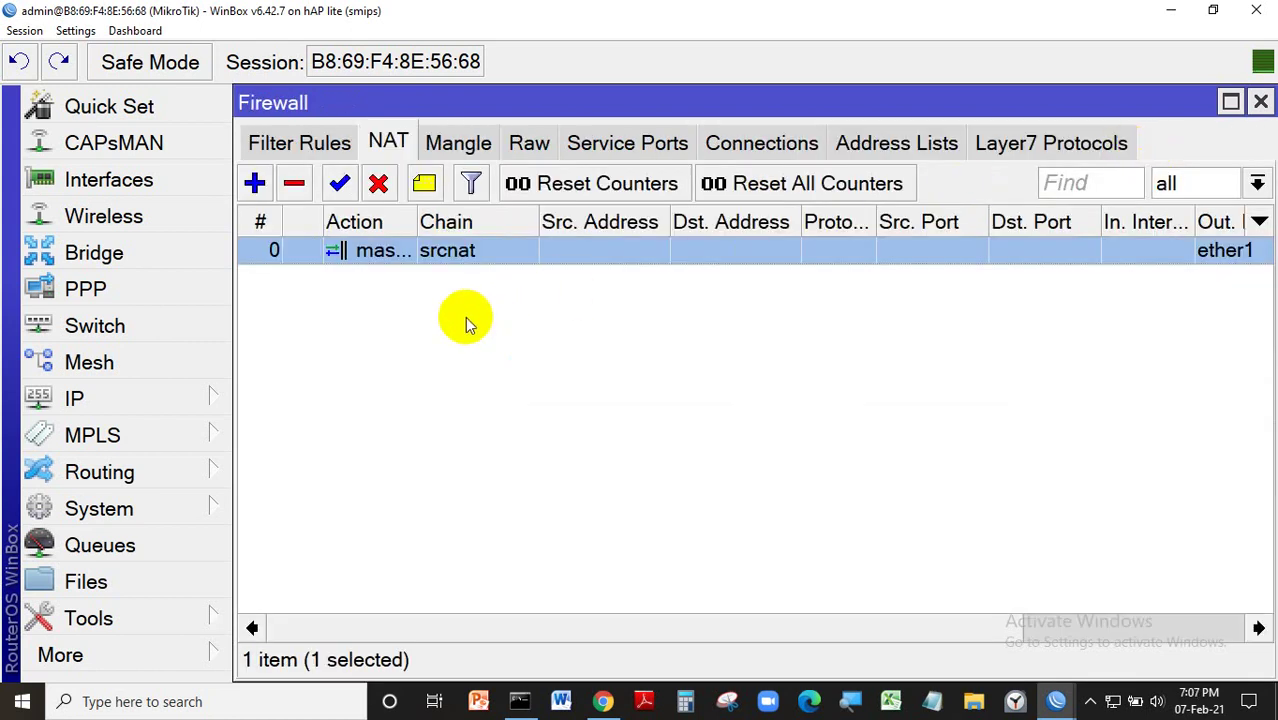
- Reopen the srcnat rule's general settings, and check the router's IP address list for the ether2 network
{"action": "double_click", "coordinate": [455, 254]}
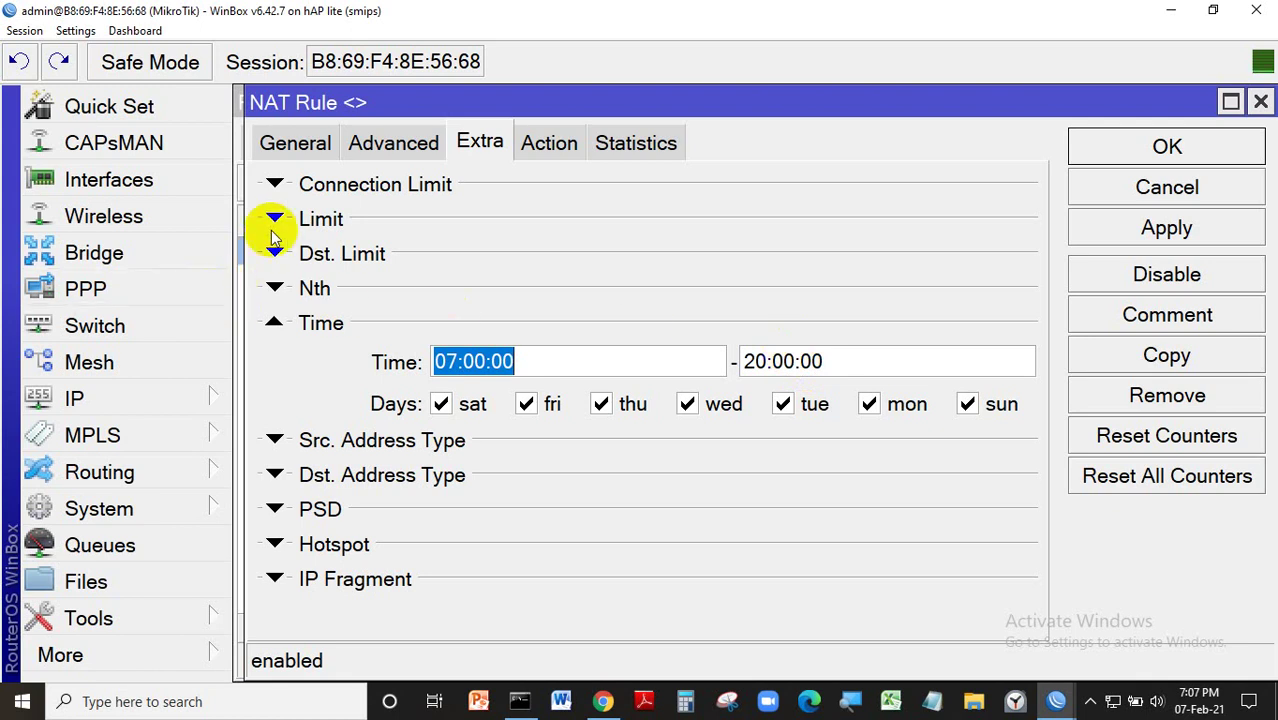
{"action": "left_click", "coordinate": [294, 150]}
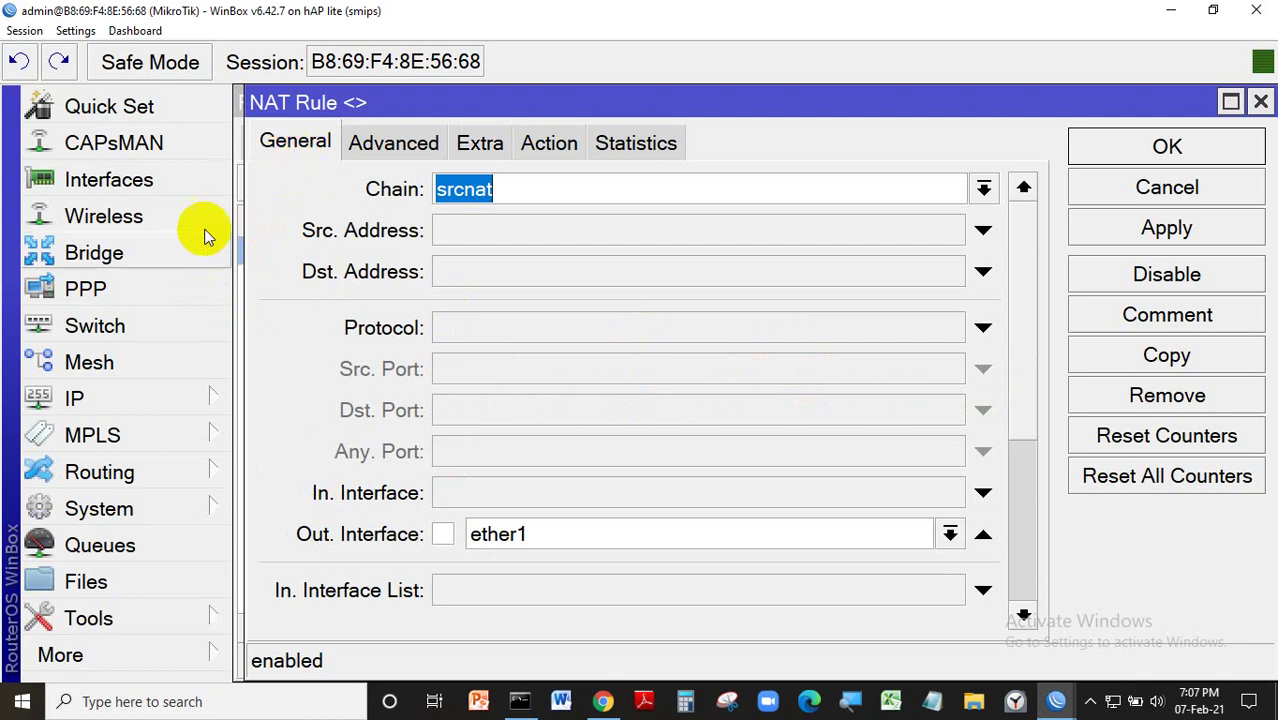
{"action": "left_click", "coordinate": [136, 398]}
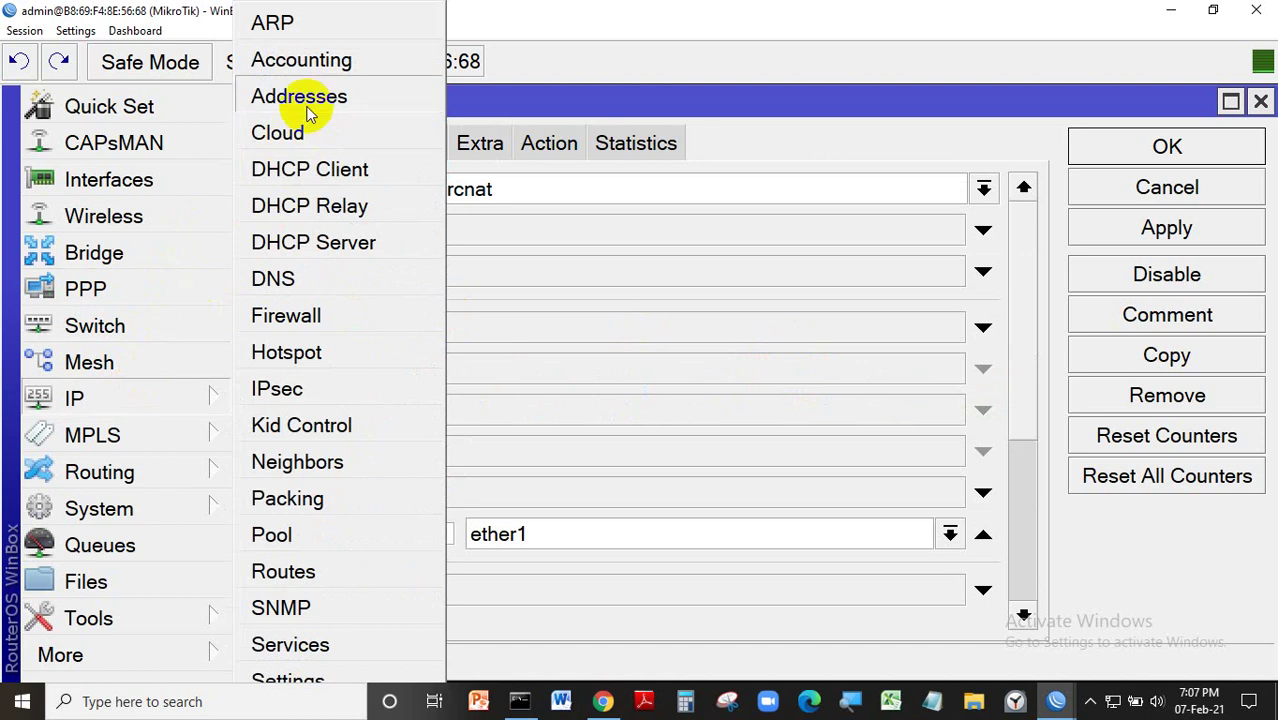
{"action": "left_click", "coordinate": [276, 98]}
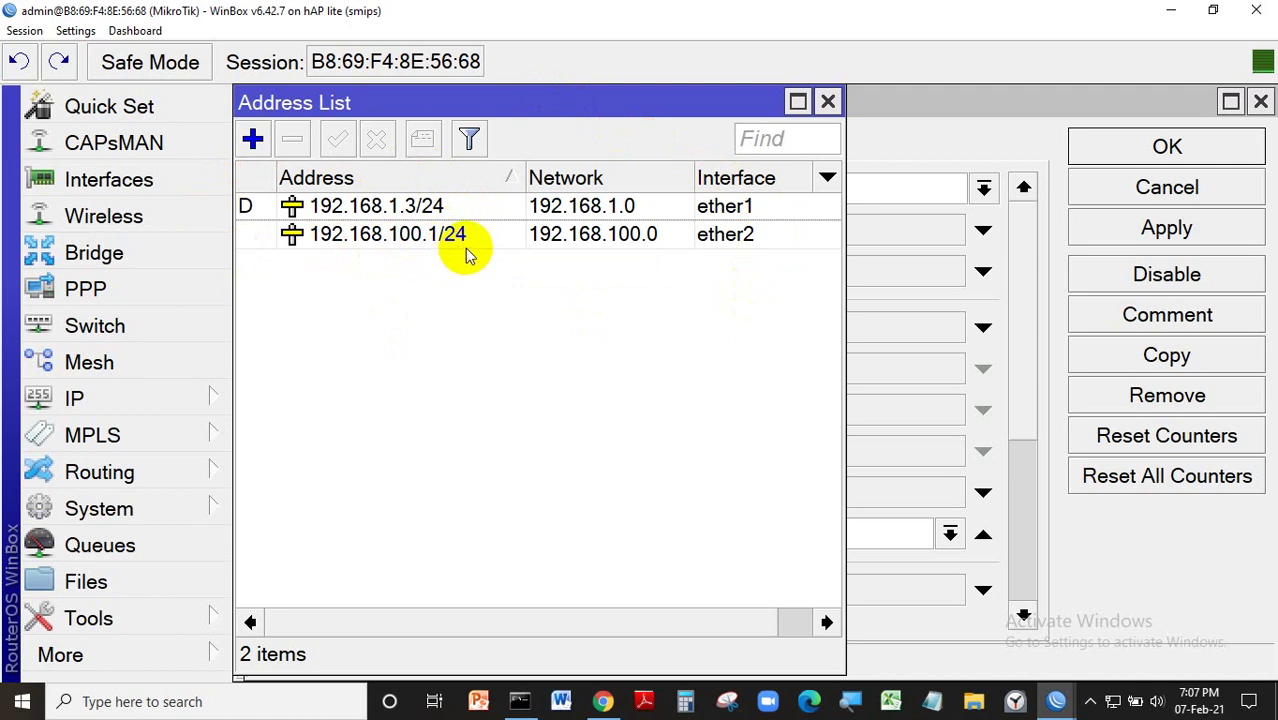
{"action": "mouse_move", "coordinate": [466, 253]}
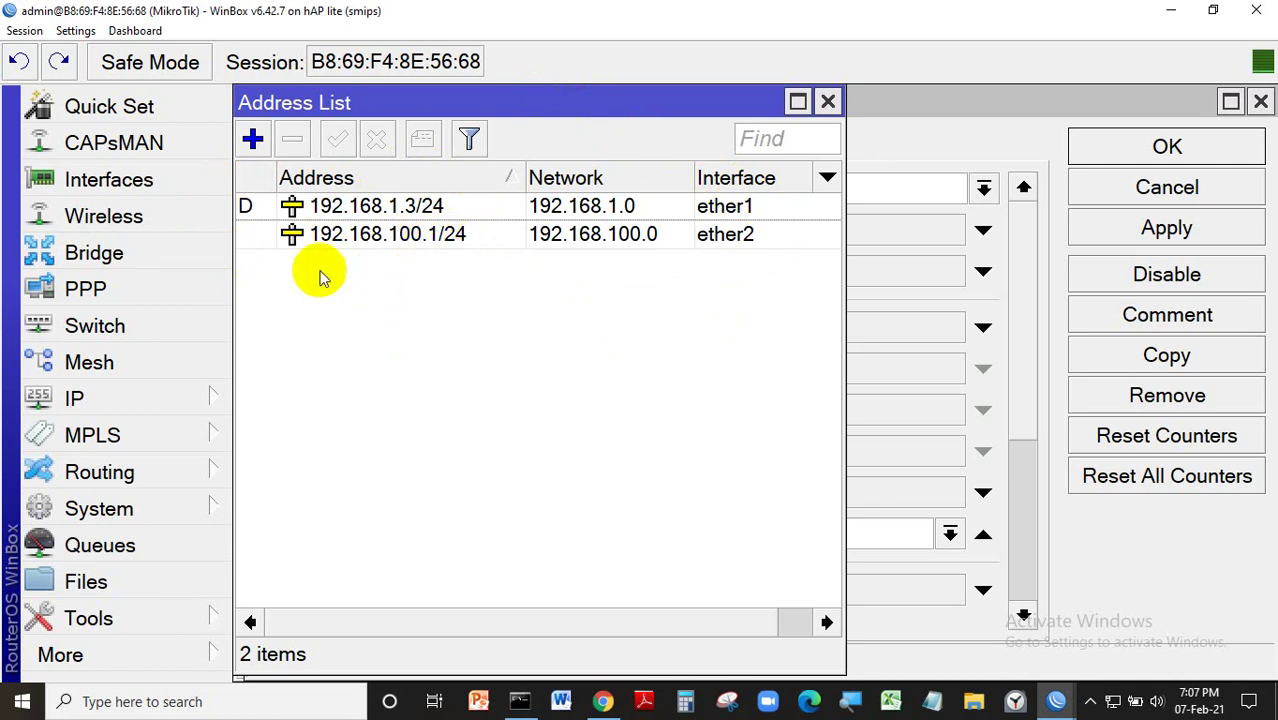
- Reopen the firewall's srcnat NAT rule, set its source address range to 192.168.100.2-192.168.100.50, and save the rule
{"action": "left_click", "coordinate": [140, 399]}
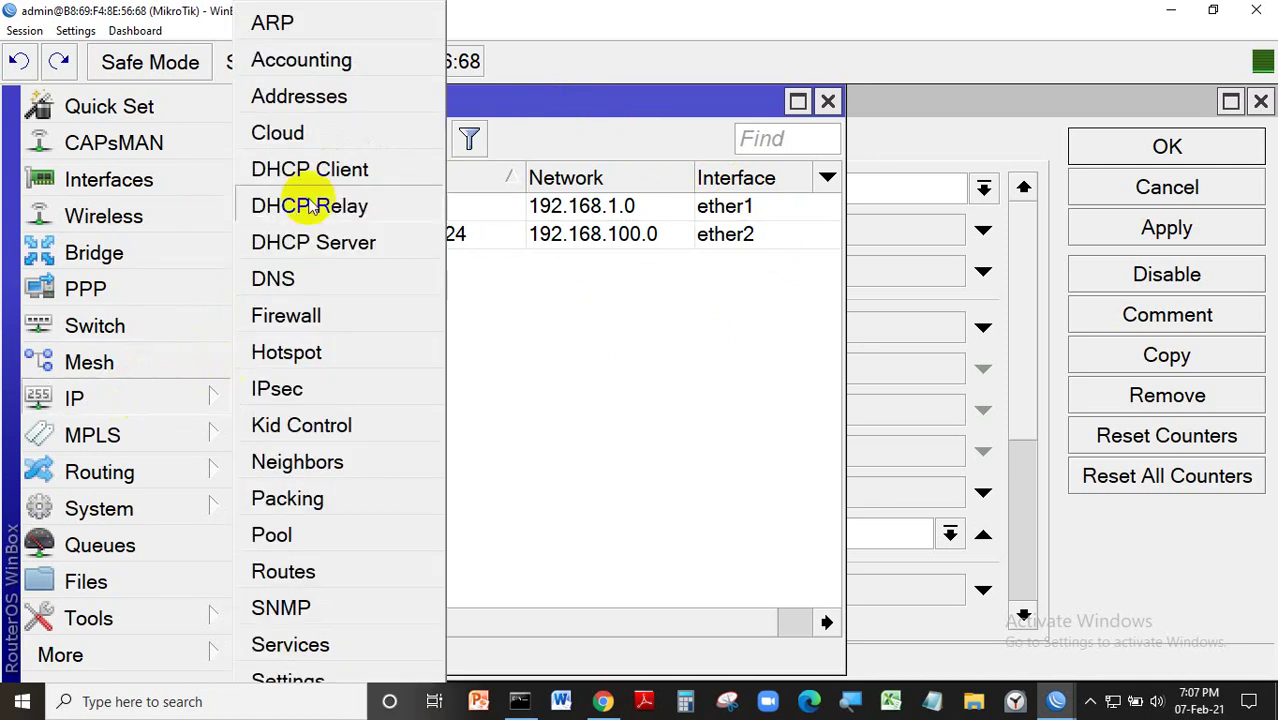
{"action": "left_click", "coordinate": [306, 318]}
{"action": "double_click", "coordinate": [400, 251]}
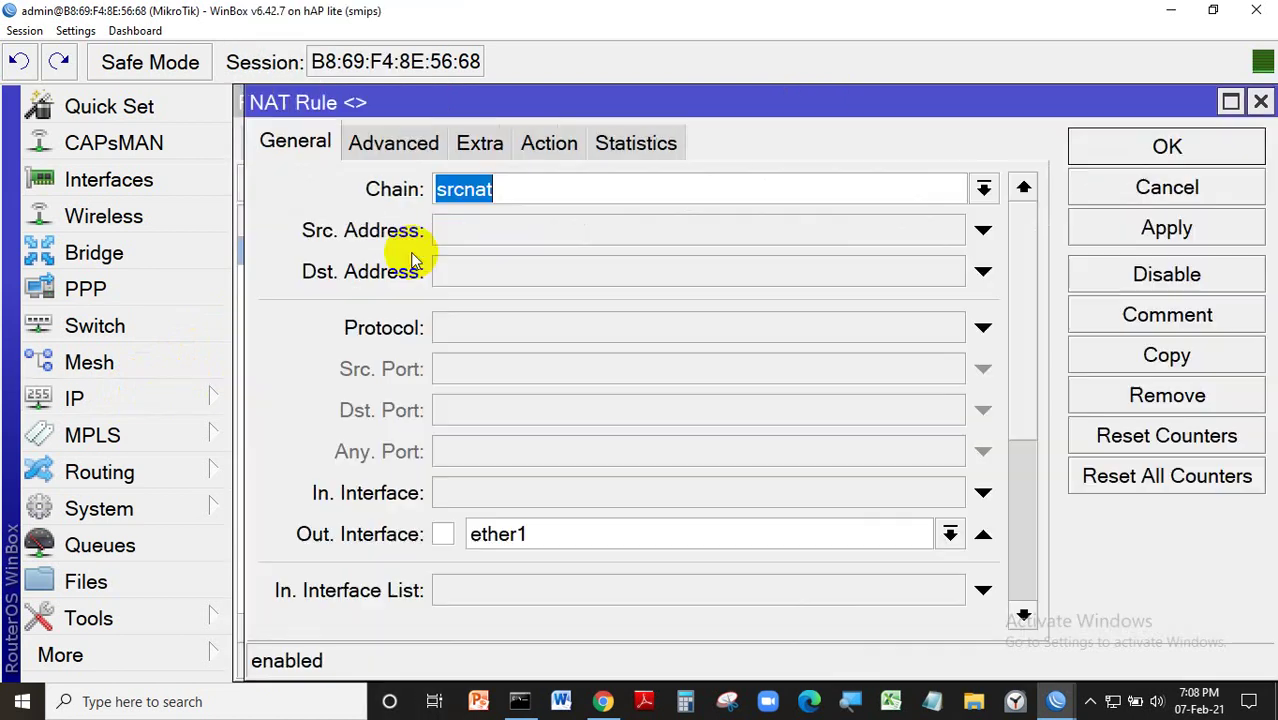
{"action": "left_click", "coordinate": [428, 238]}
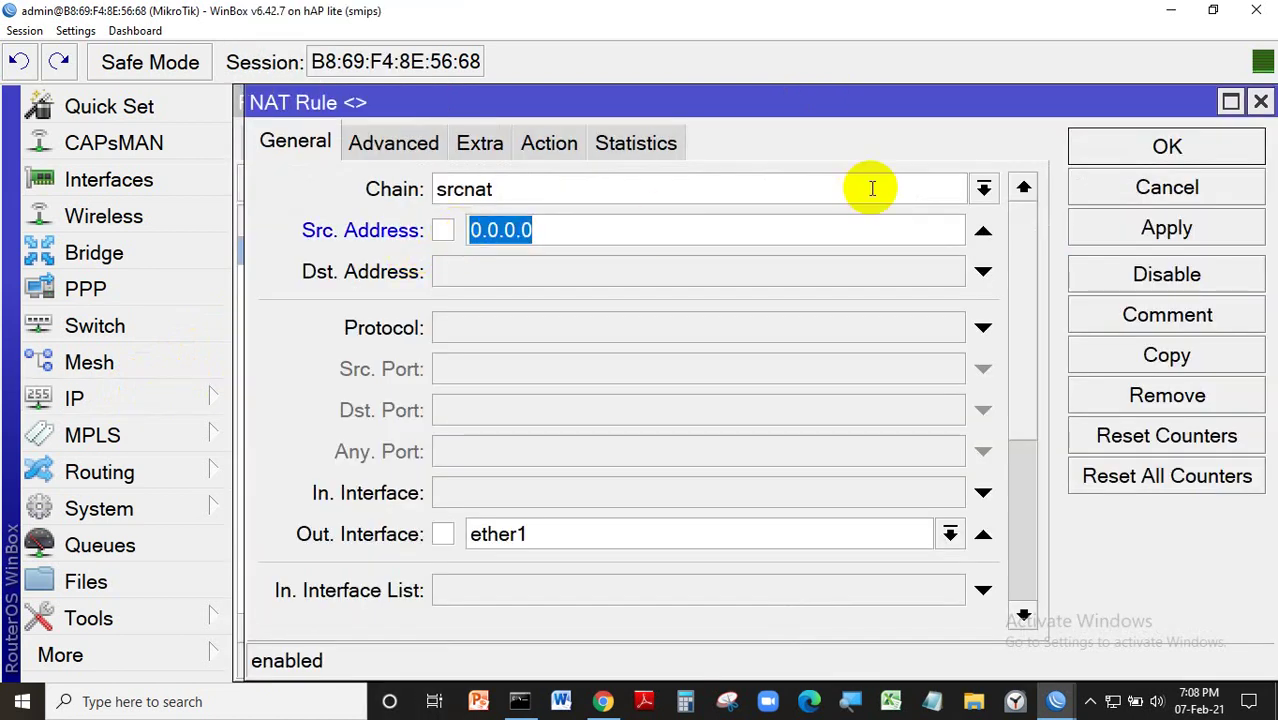
{"action": "type", "text": "192."}
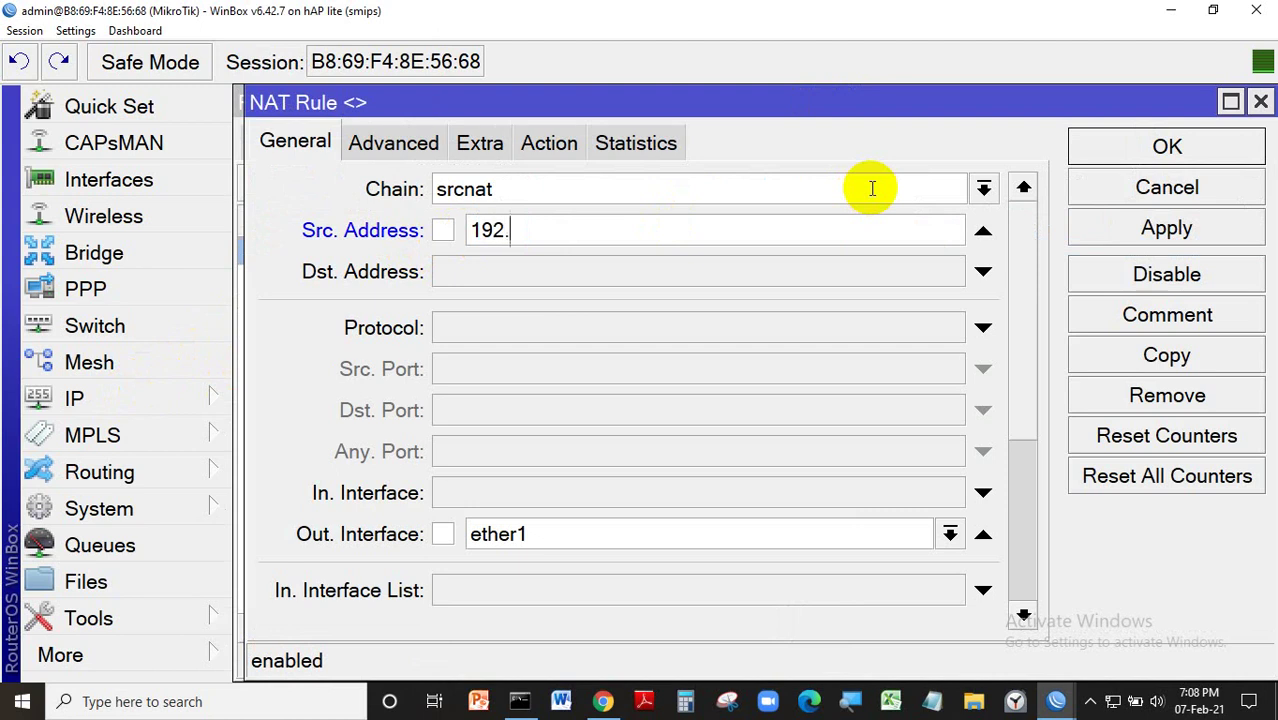
{"action": "type", "text": "168.100"}
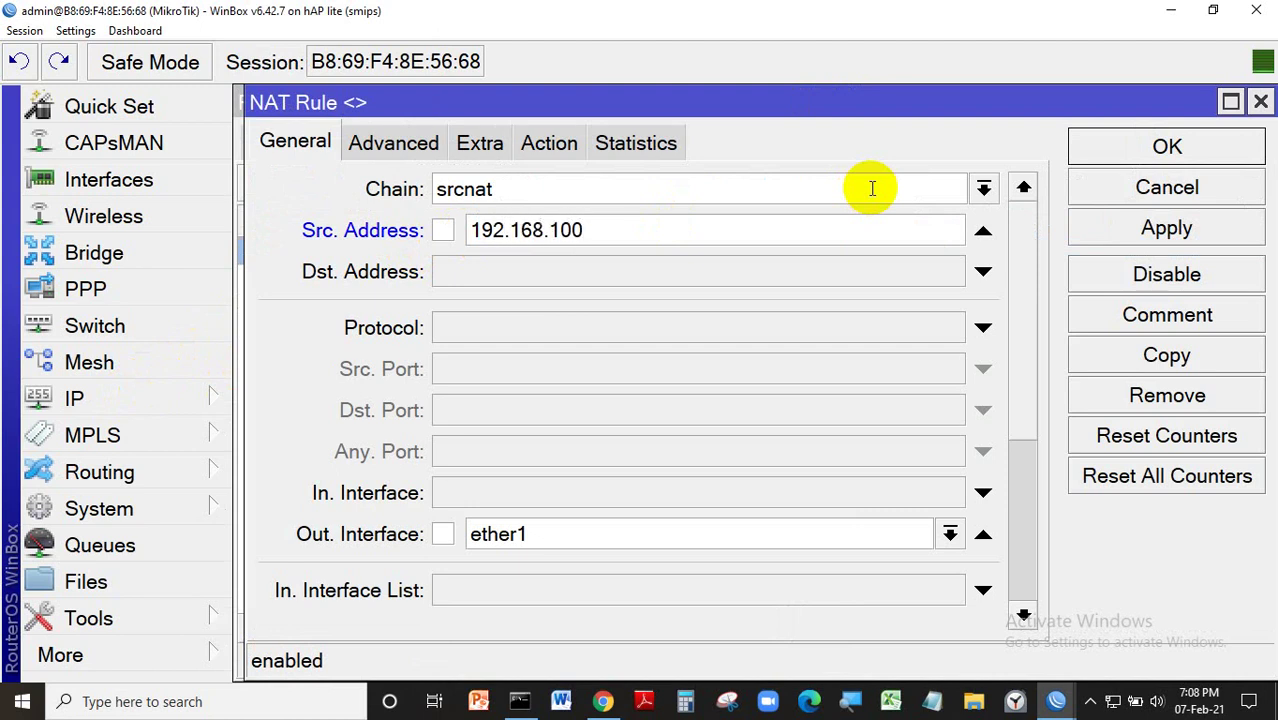
{"action": "type", "text": ".2-192.168"}
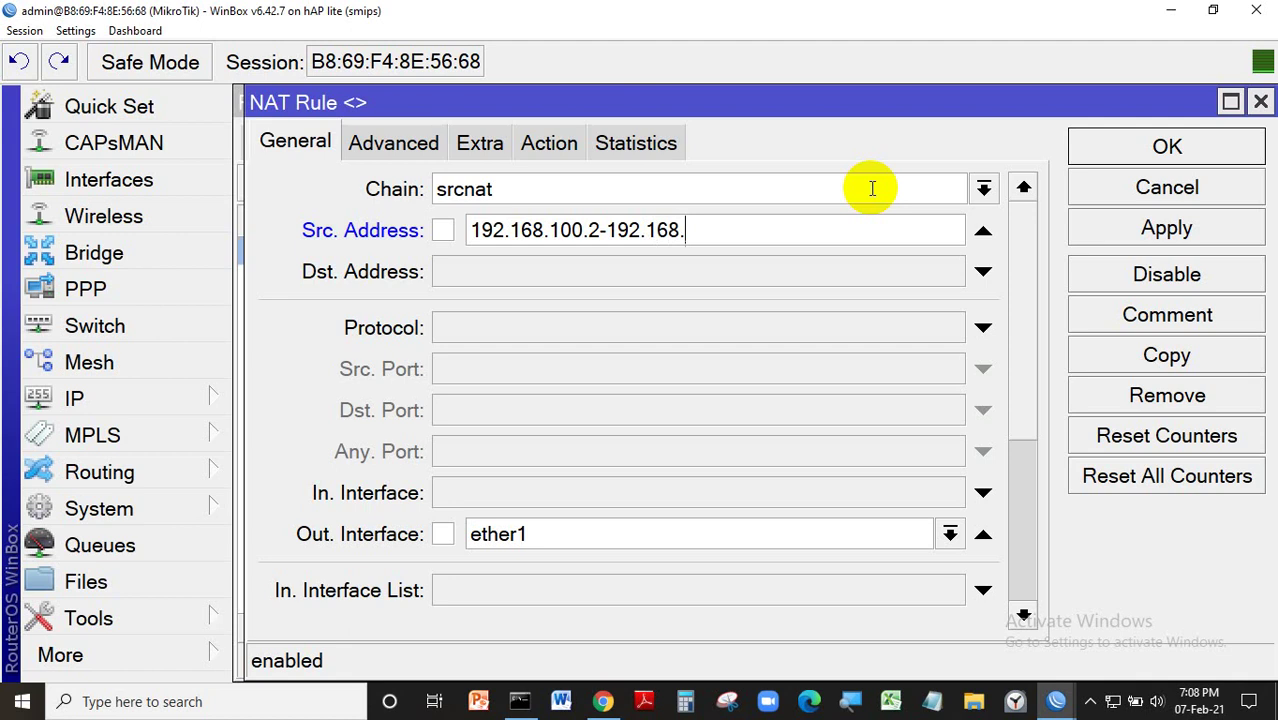
{"action": "type", "text": ".100.50"}
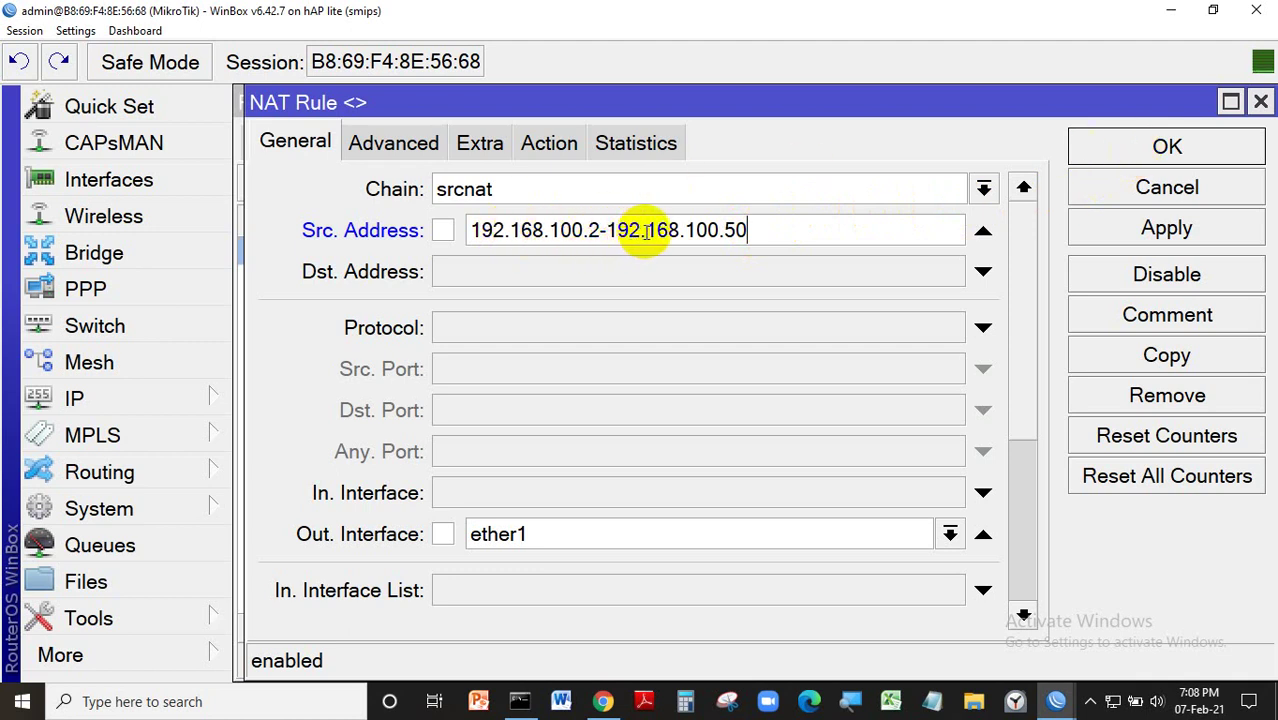
{"action": "left_click", "coordinate": [1164, 148]}
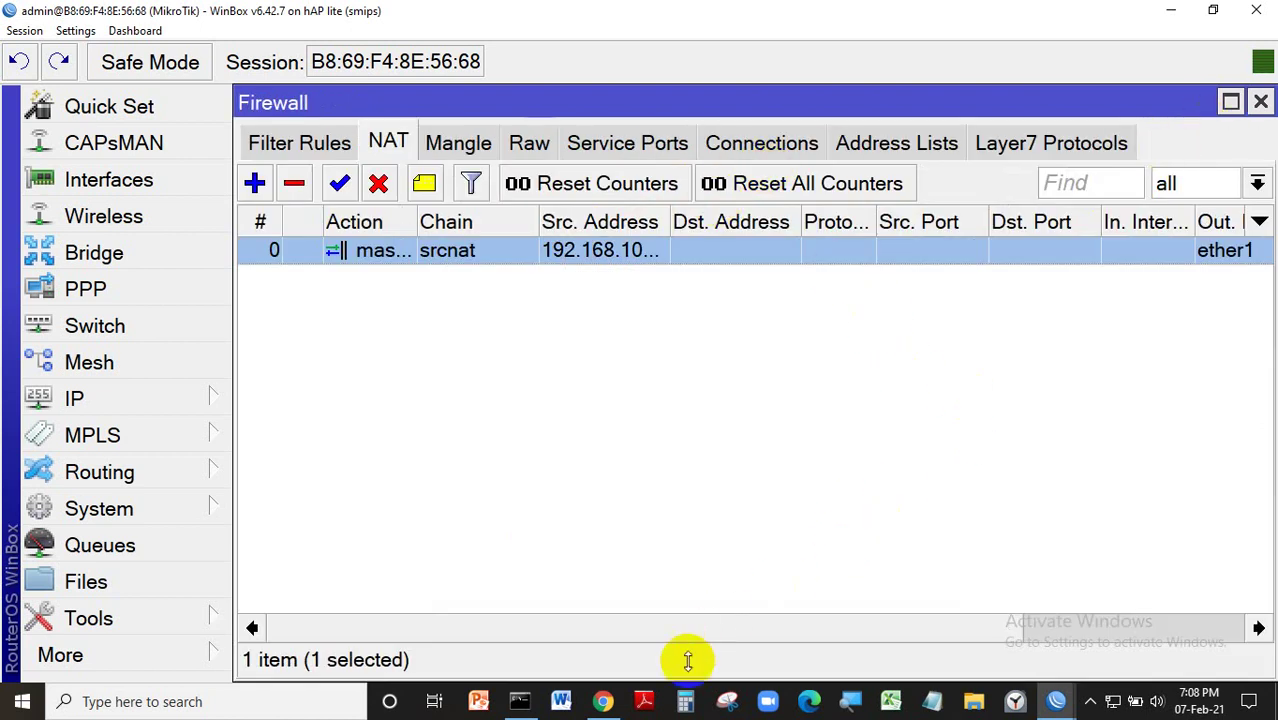
- Switch to Chrome and search for FB in a new tab to test the internet connection
{"action": "left_click", "coordinate": [603, 699]}
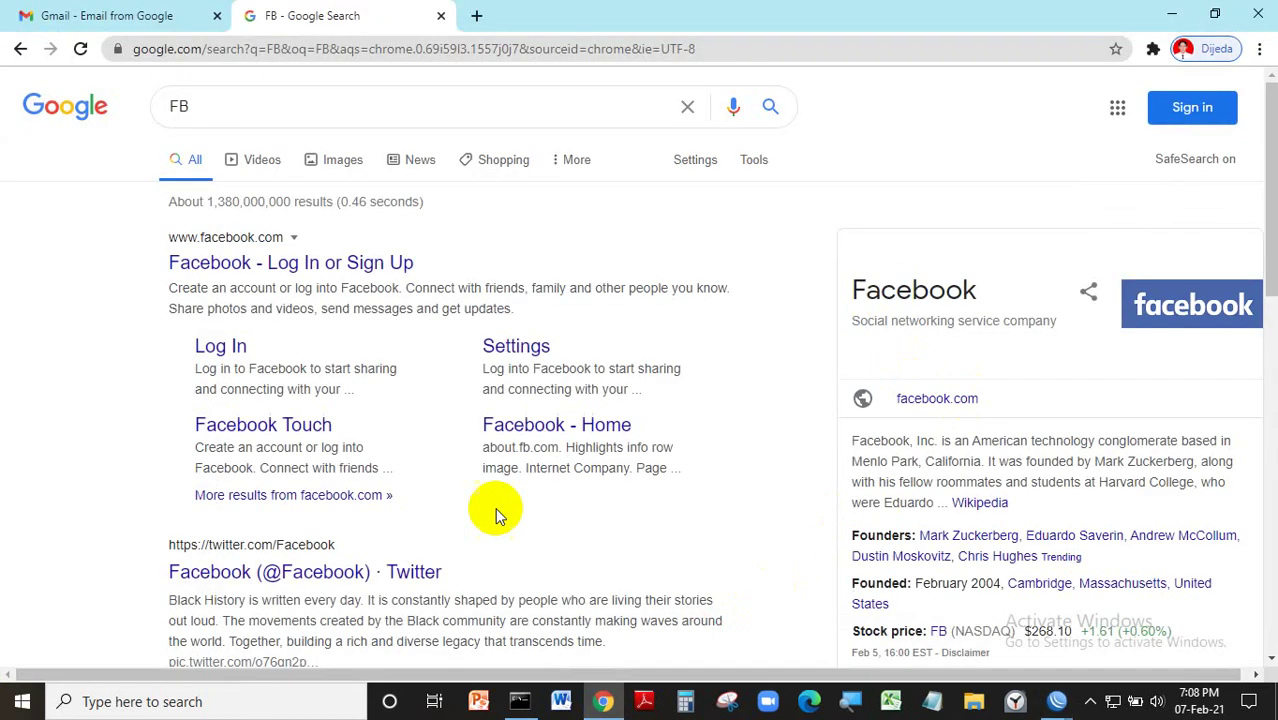
{"action": "left_click", "coordinate": [478, 17]}
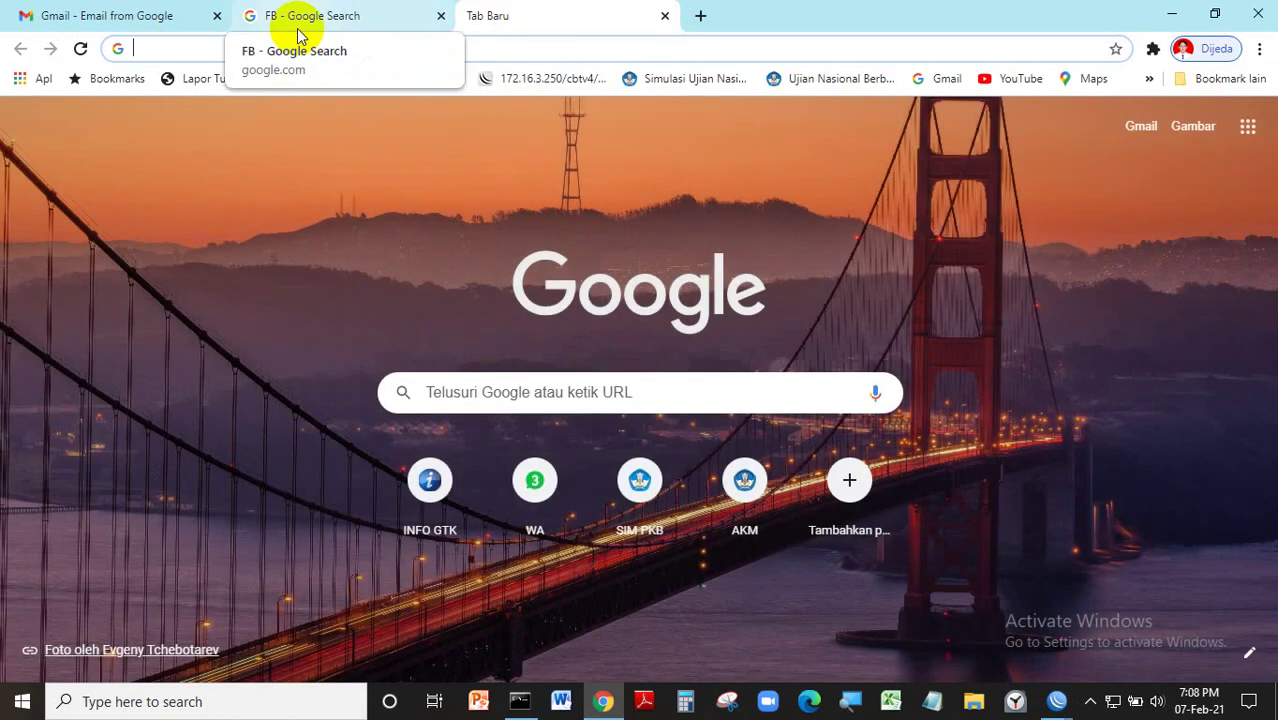
{"action": "type", "text": "FB"}
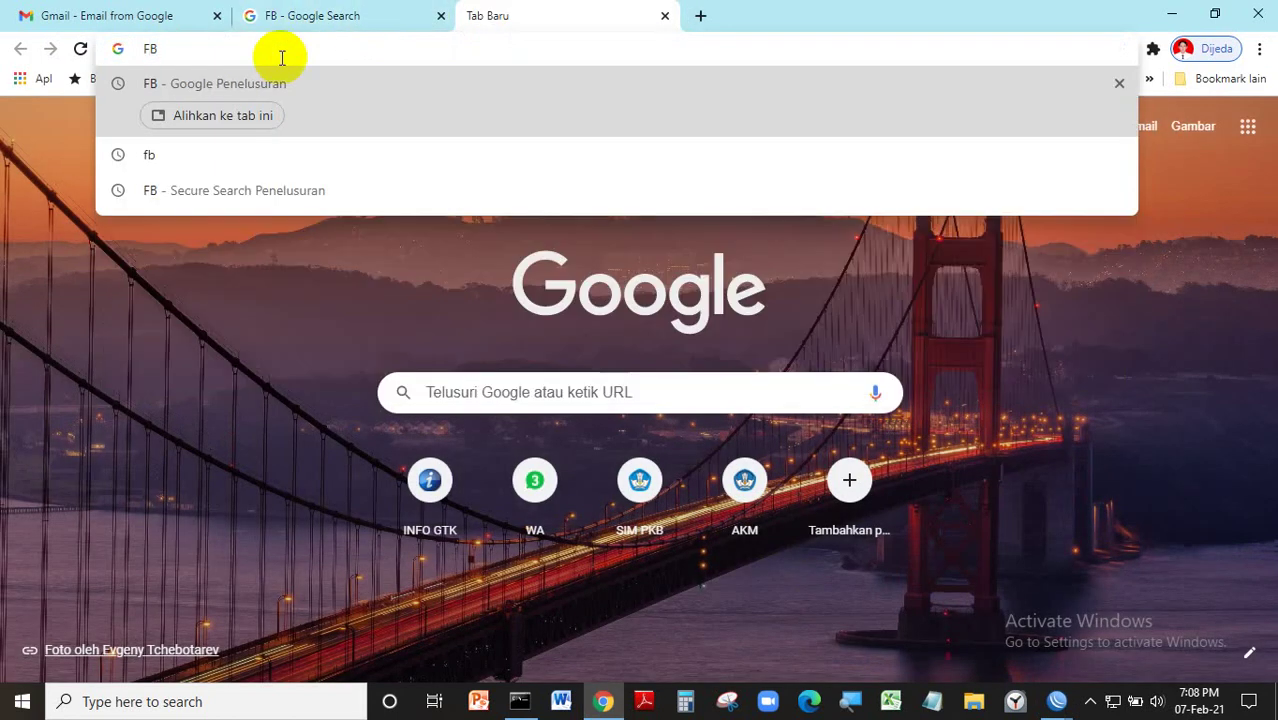
{"action": "key", "text": "Return"}
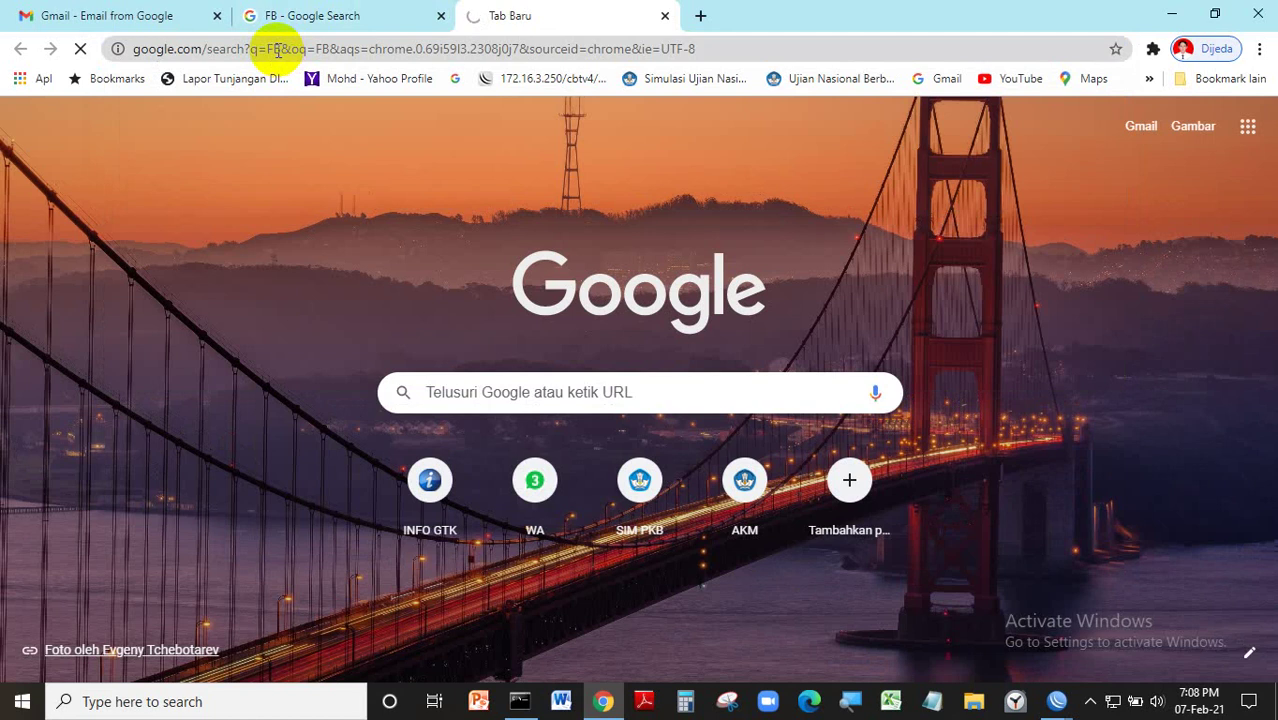
{"action": "key", "text": "ctrl+plus"}
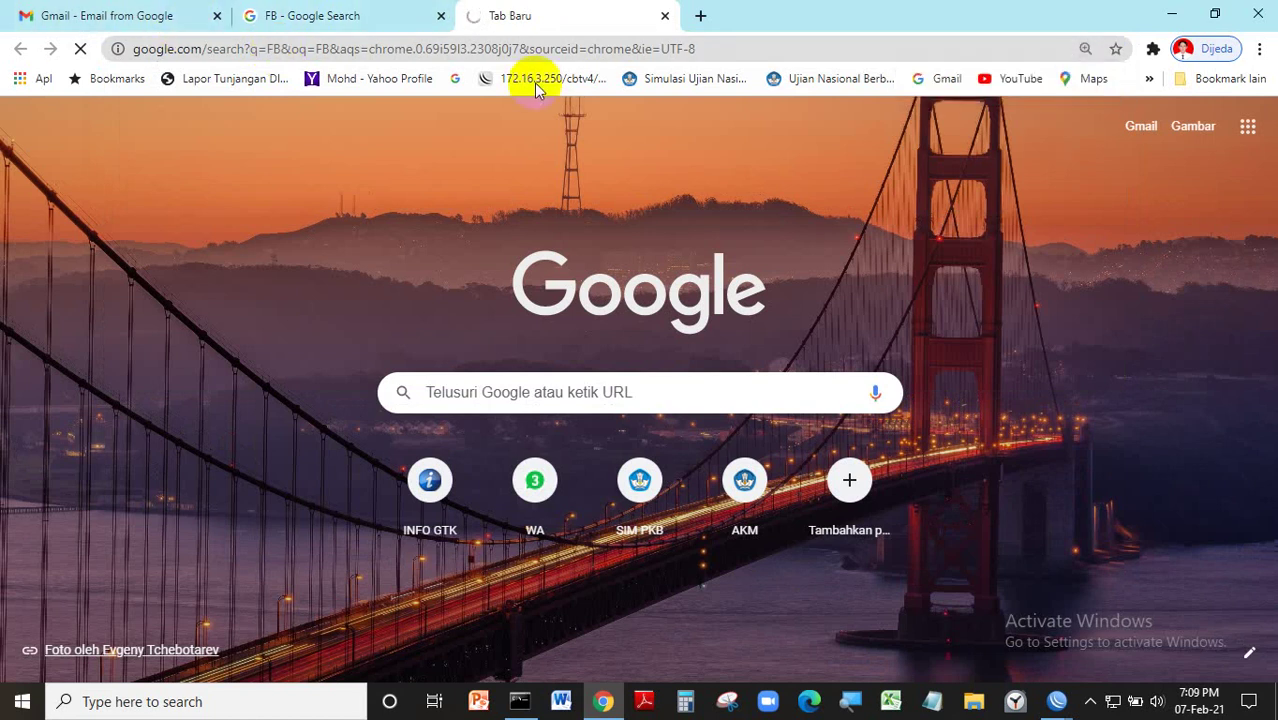
{"action": "key", "text": "ctrl+plus"}
{"action": "key", "text": "ctrl+plus"}
{"action": "key", "text": "ctrl+plus"}
{"action": "key", "text": "ctrl+plus"}
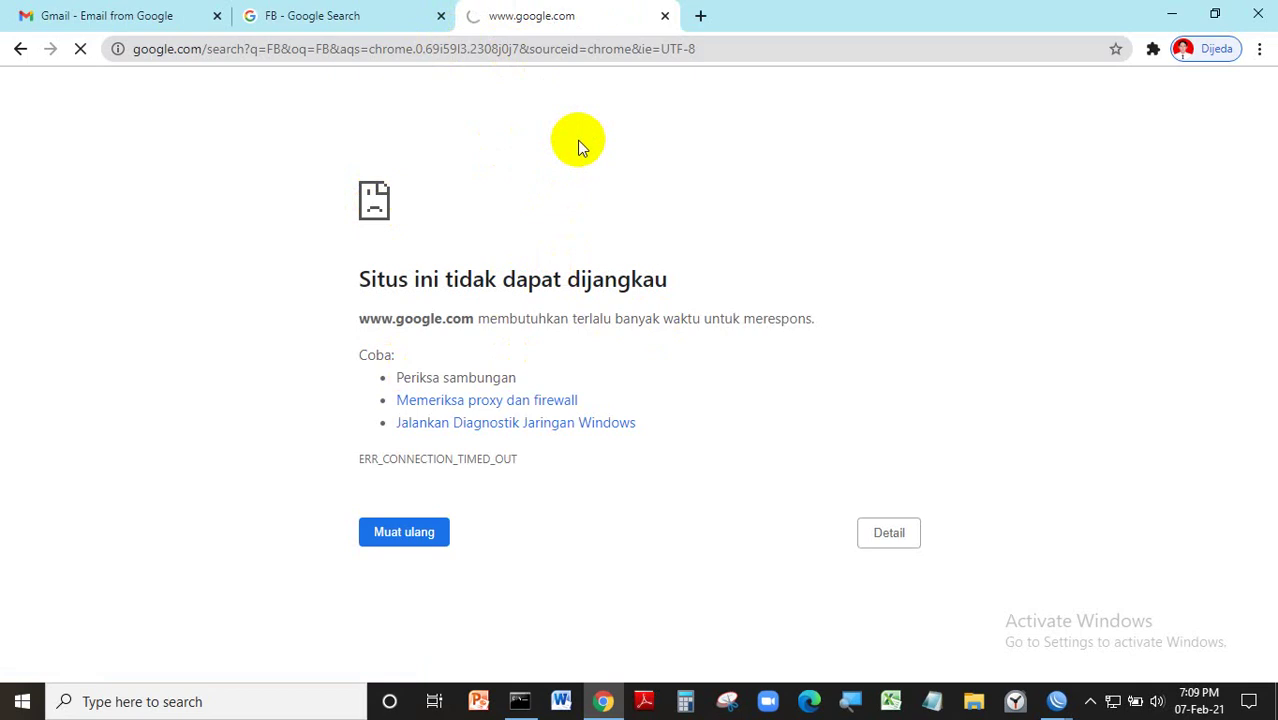
- Switch to Command Prompt and run IPCONFIG to check the computer's IPv4 address
{"action": "left_click", "coordinate": [518, 703]}
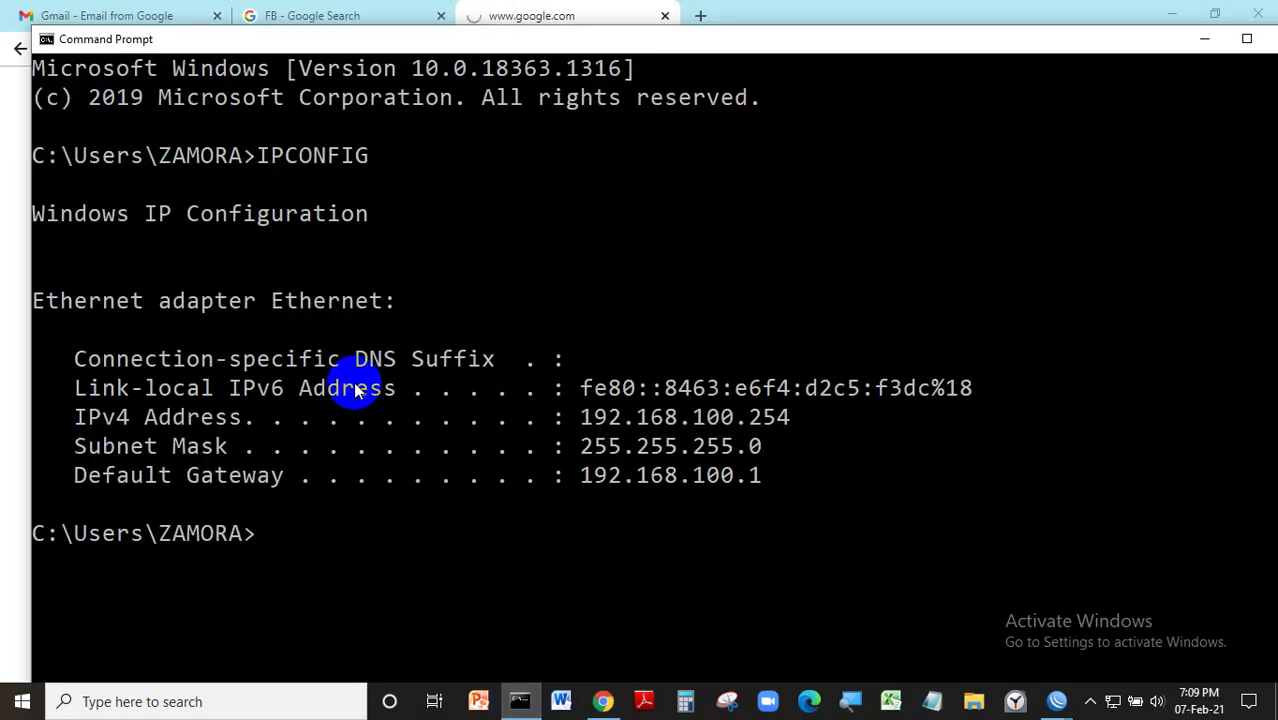
{"action": "type", "text": "IPCONFIG"}
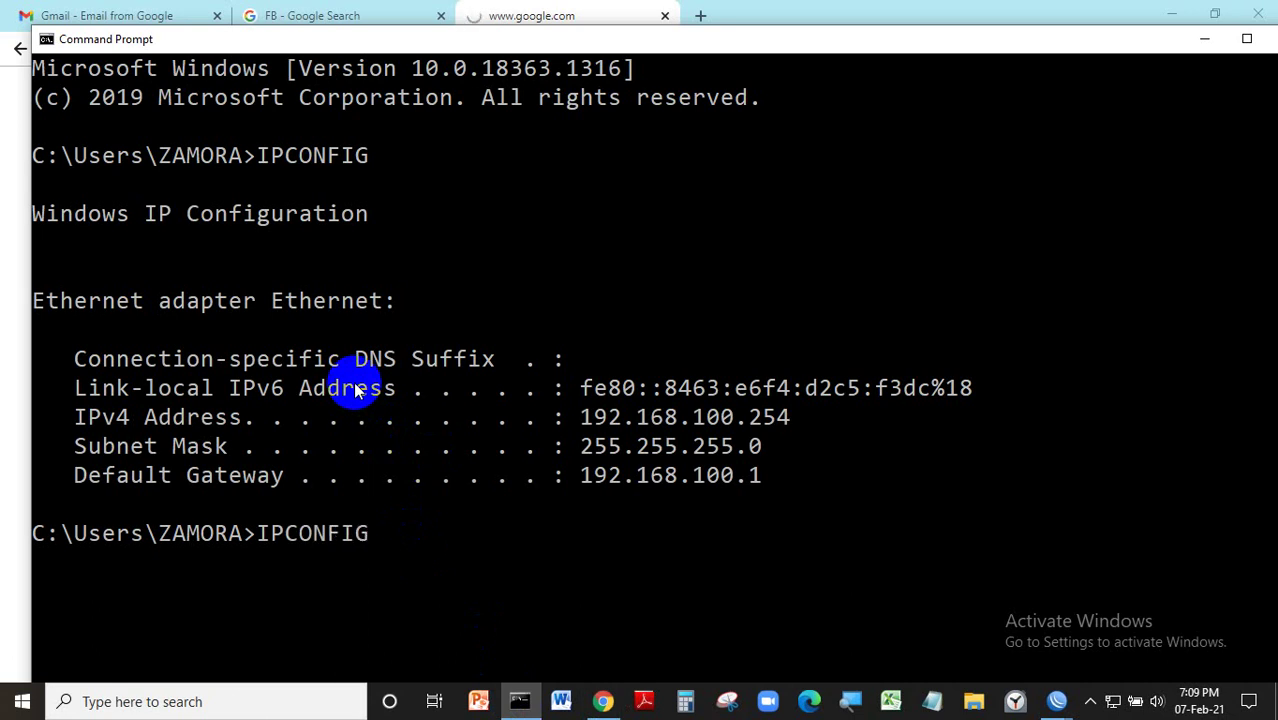
{"action": "key", "text": "Return"}
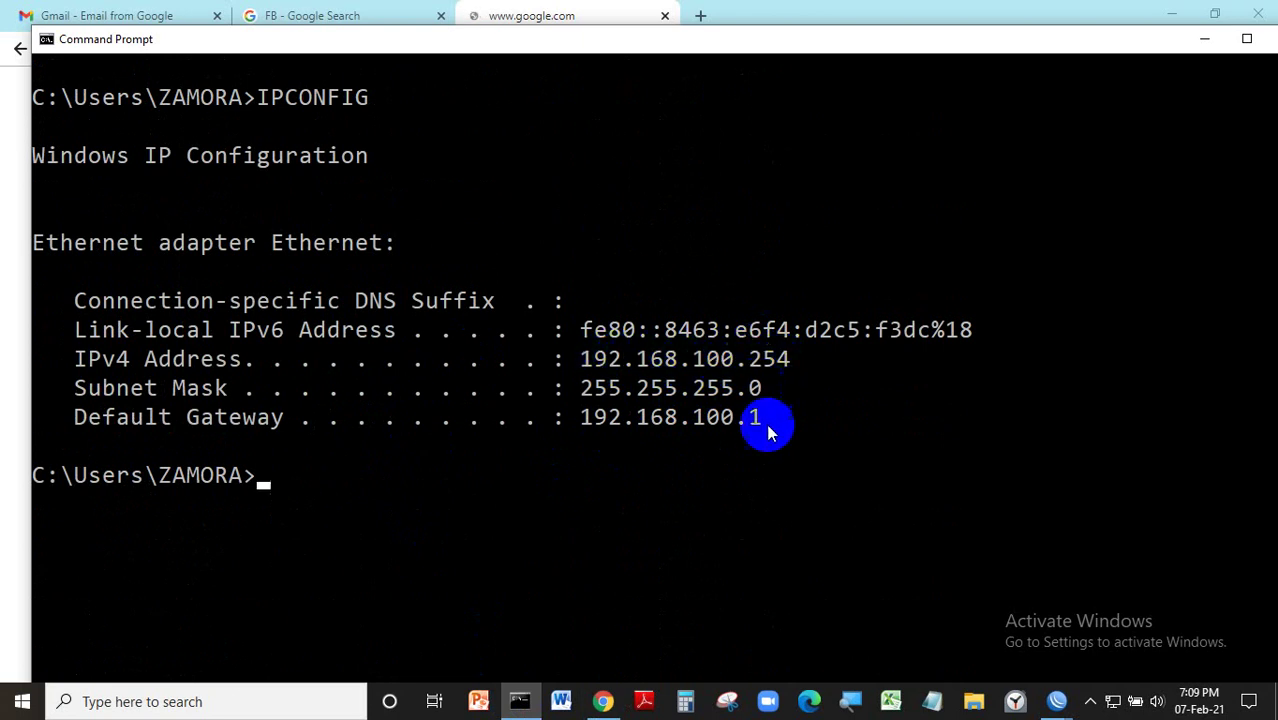
- Widen the NAT list's Src. Address column in WinBox, and compare the rule's full range with the IPv4 address in Command Prompt
{"action": "left_click", "coordinate": [1058, 702]}
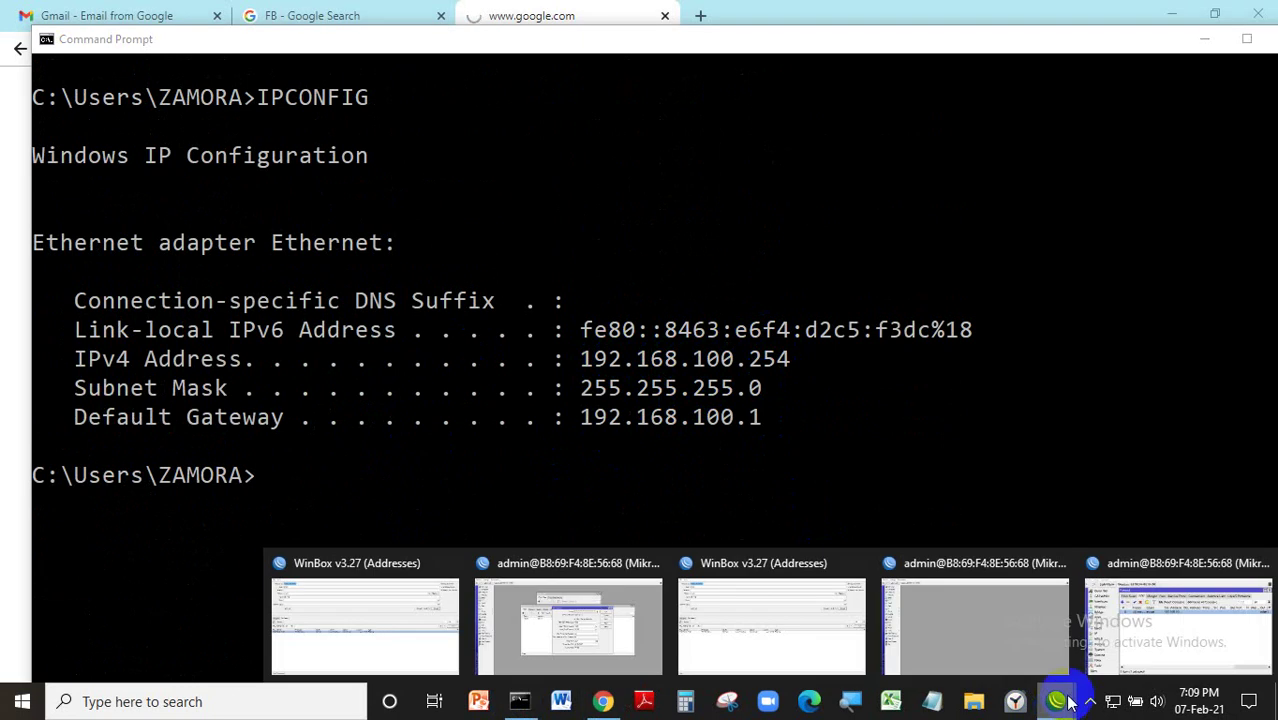
{"action": "left_click", "coordinate": [1162, 632]}
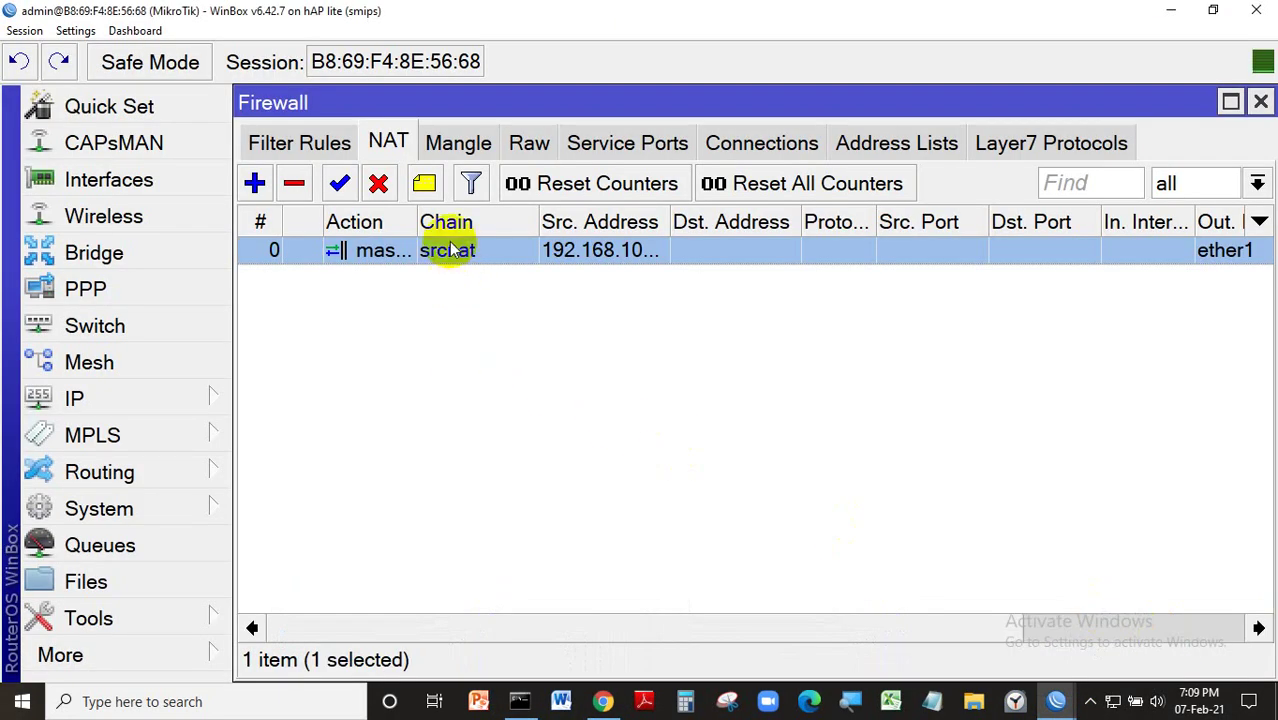
{"action": "left_click_drag", "start_coordinate": [668, 222], "coordinate": [878, 224]}
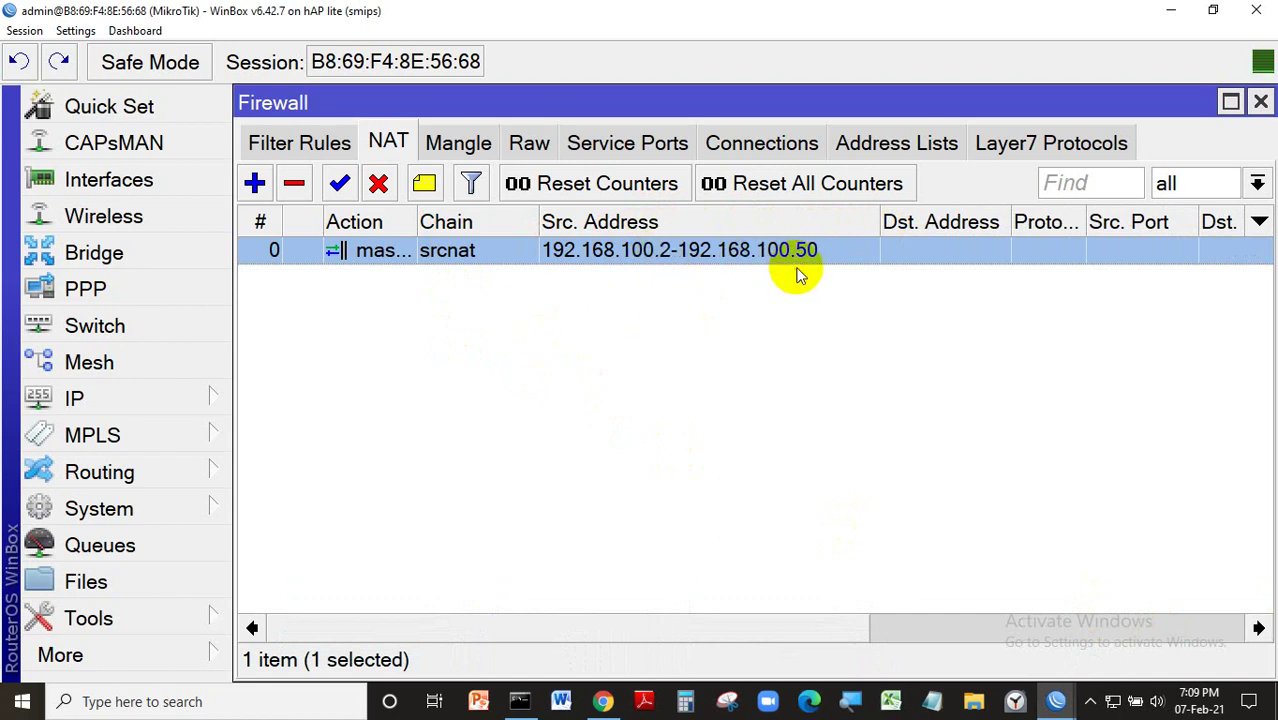
{"action": "left_click", "coordinate": [519, 701]}
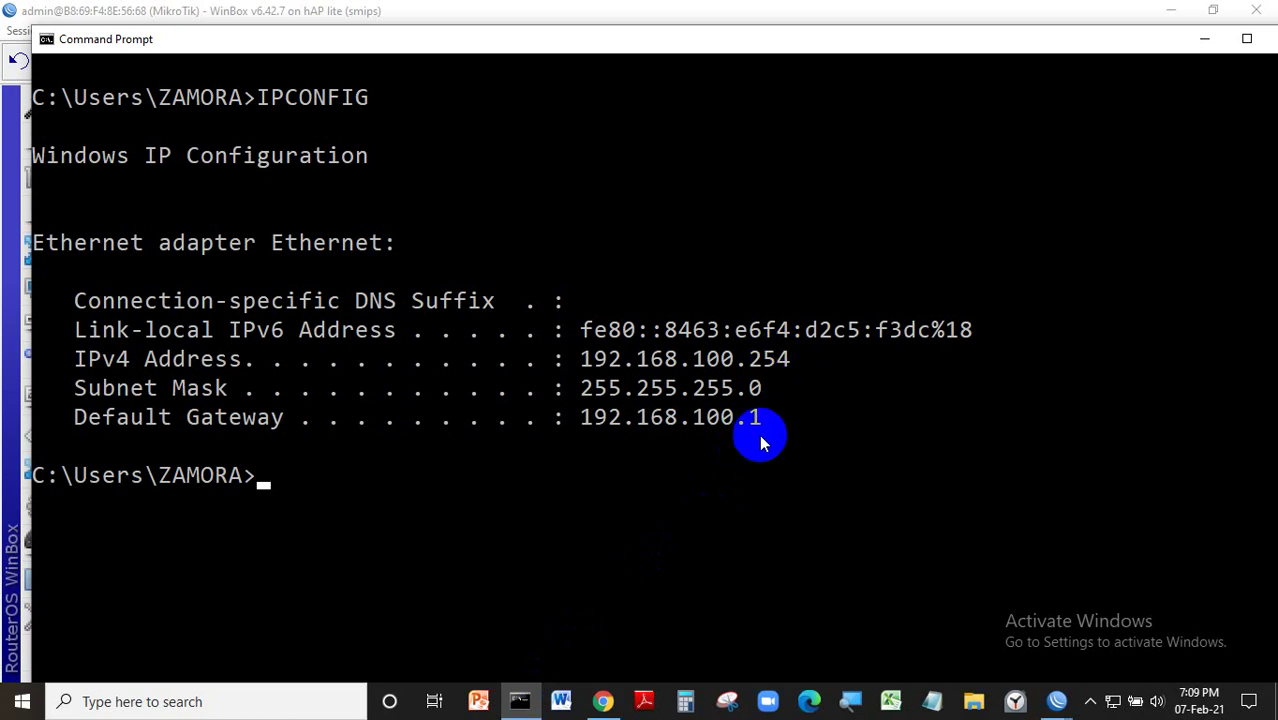
- Return to Chrome and retest internet access by searching for FB in another new tab
{"action": "left_click", "coordinate": [602, 701]}
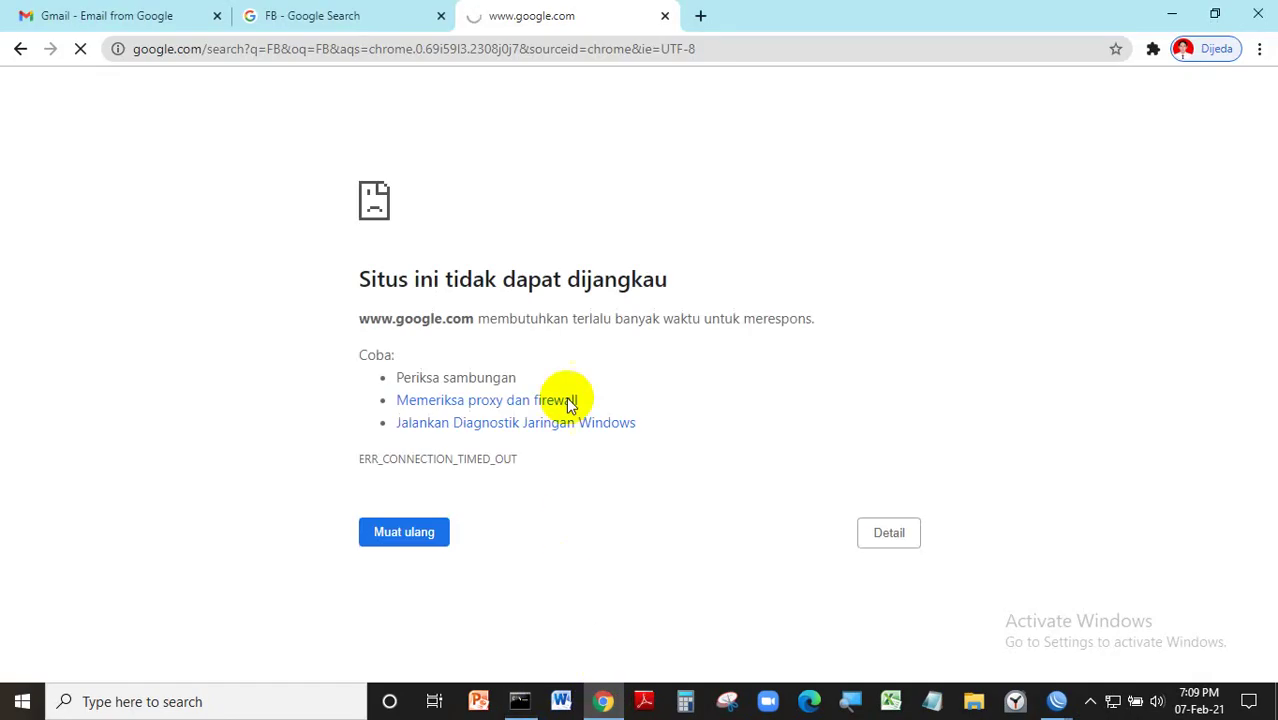
{"action": "left_click", "coordinate": [700, 17]}
{"action": "type", "text": "FB"}
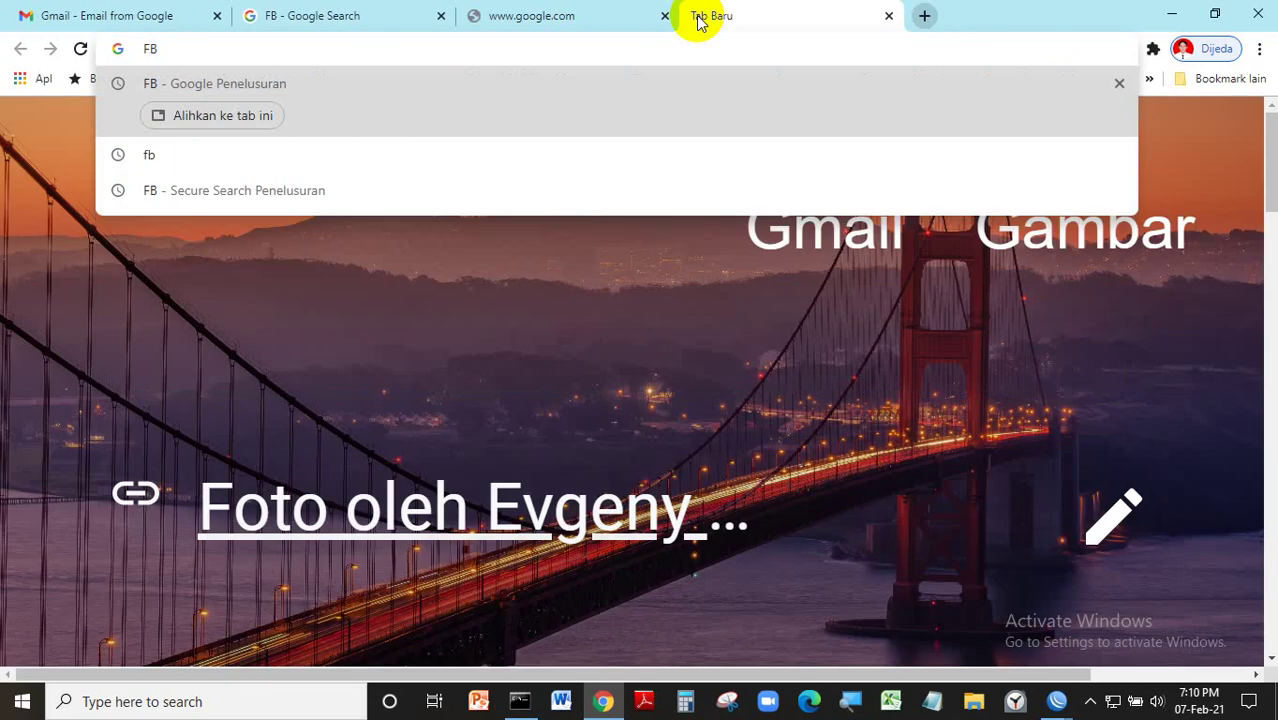
{"action": "key", "text": "Return"}
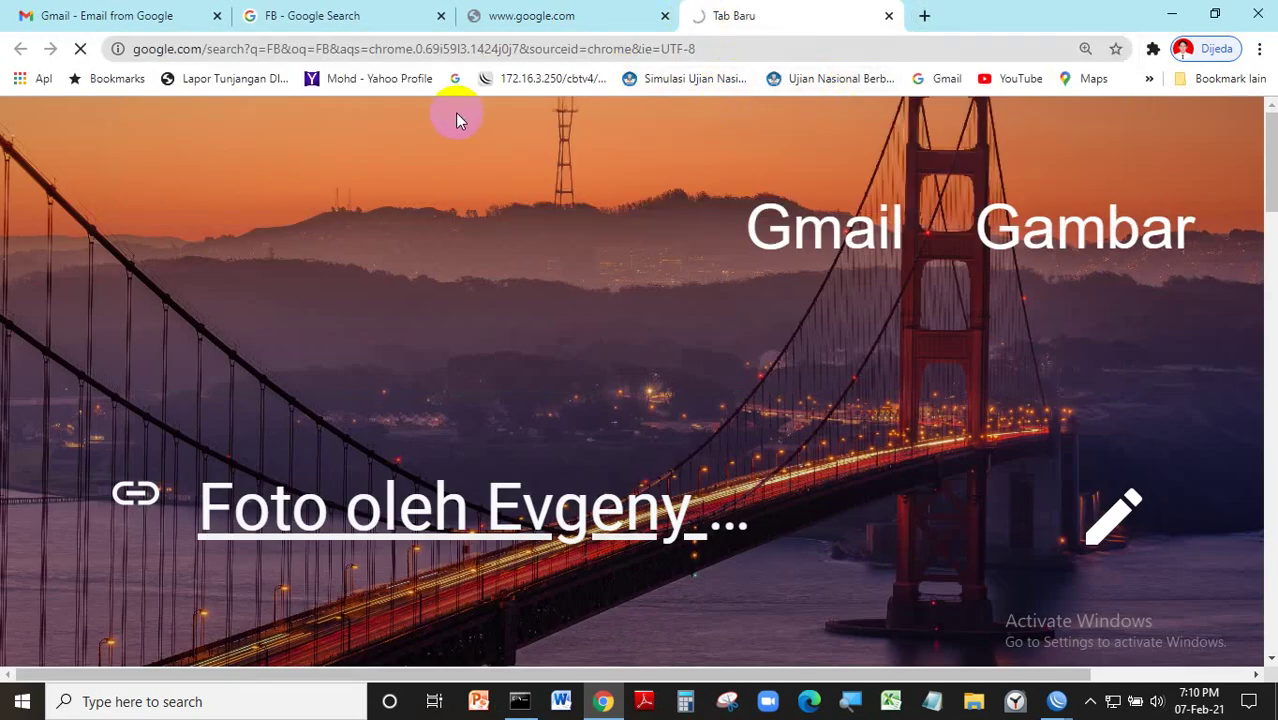
- Open the Internet Protocol Version 4 (TCP/IPv4) properties of the Ethernet adapter from the Windows network settings
{"action": "right_click", "coordinate": [1108, 699]}
{"action": "left_click", "coordinate": [1100, 680]}
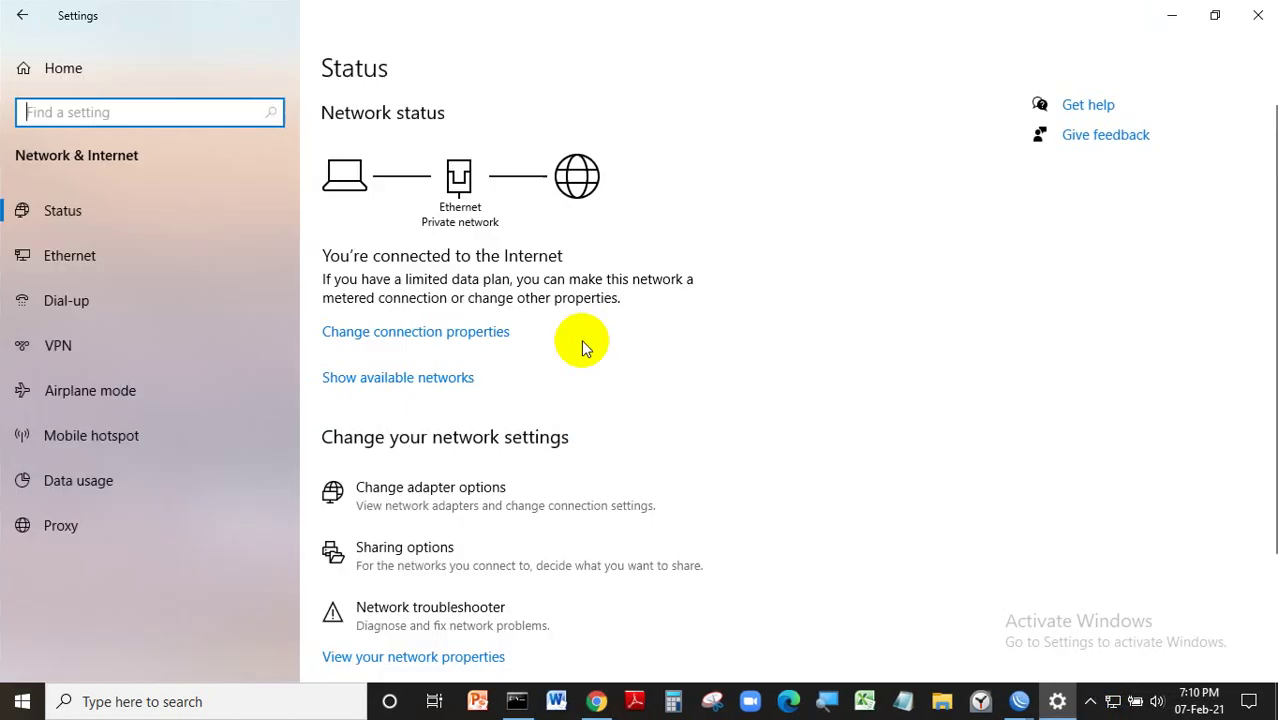
{"action": "left_click", "coordinate": [445, 488]}
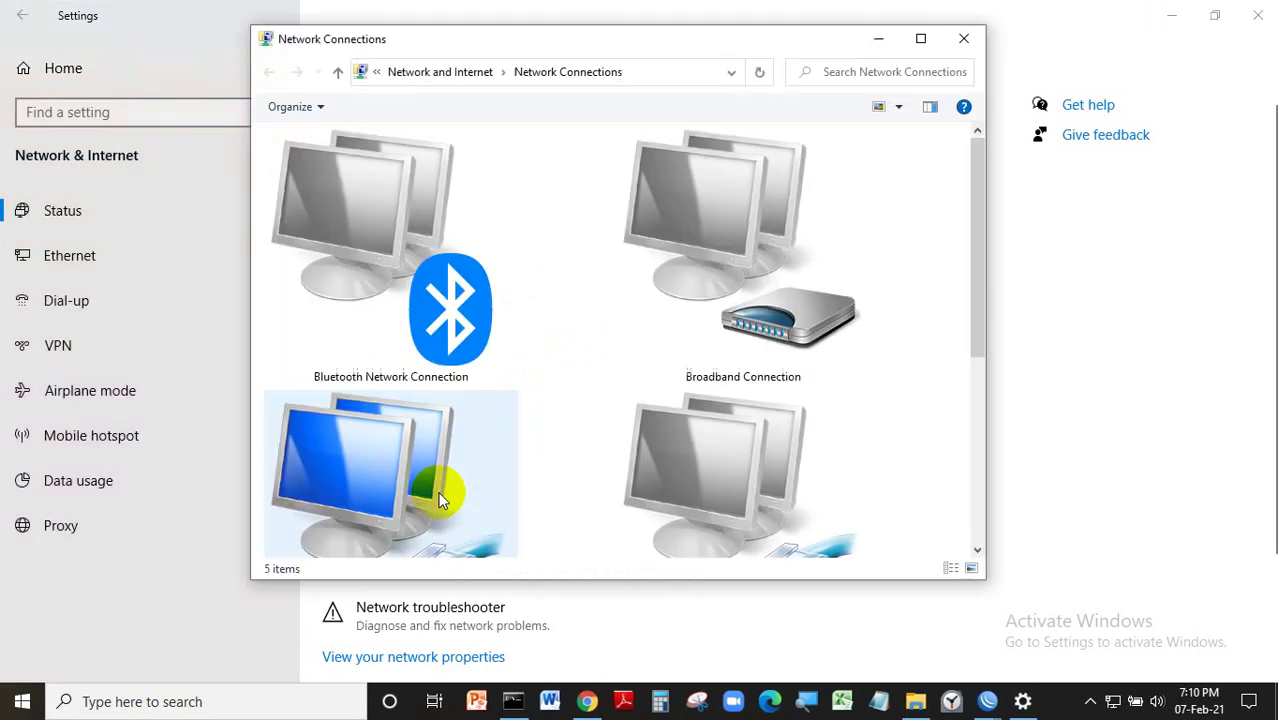
{"action": "double_click", "coordinate": [403, 481]}
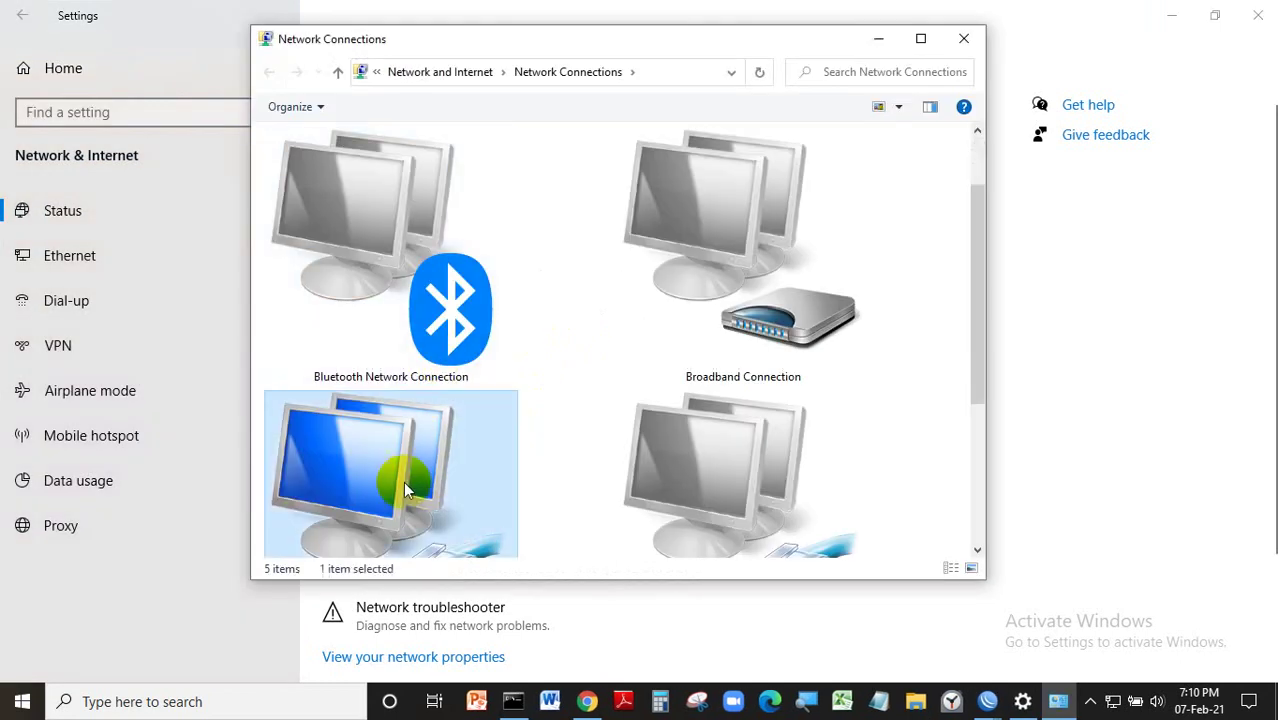
{"action": "left_click", "coordinate": [533, 503]}
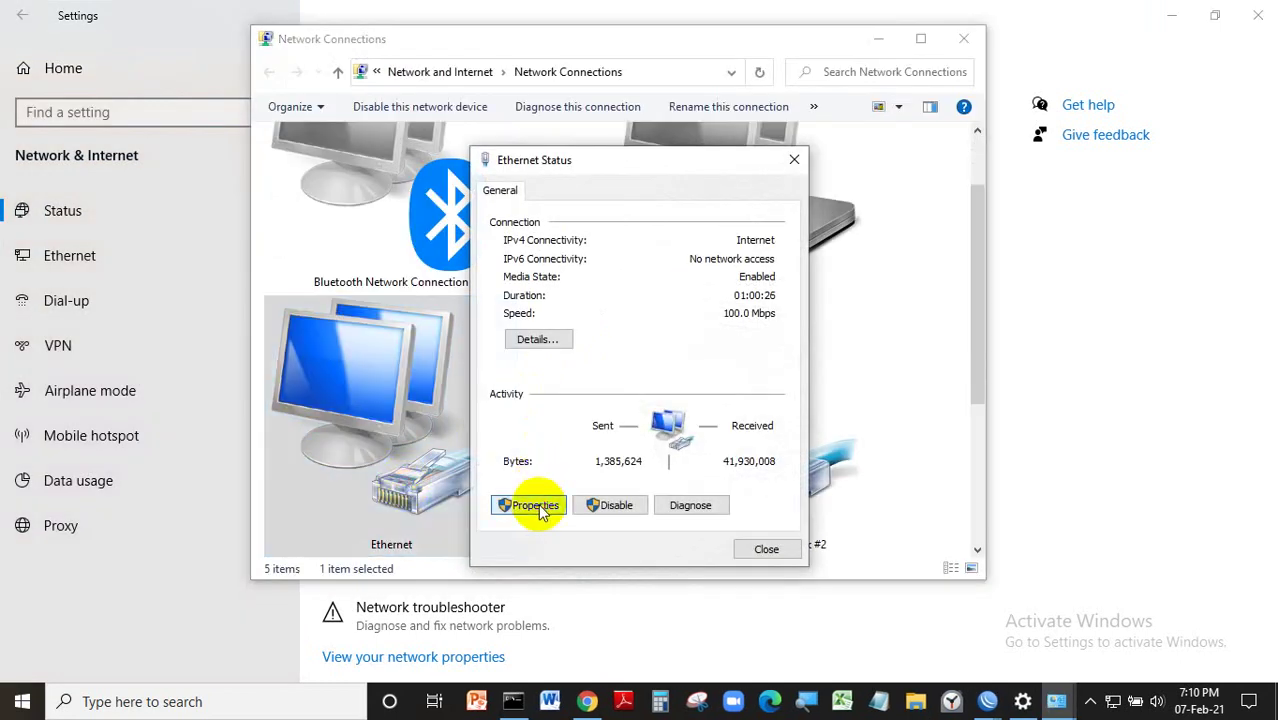
{"action": "double_click", "coordinate": [575, 390]}
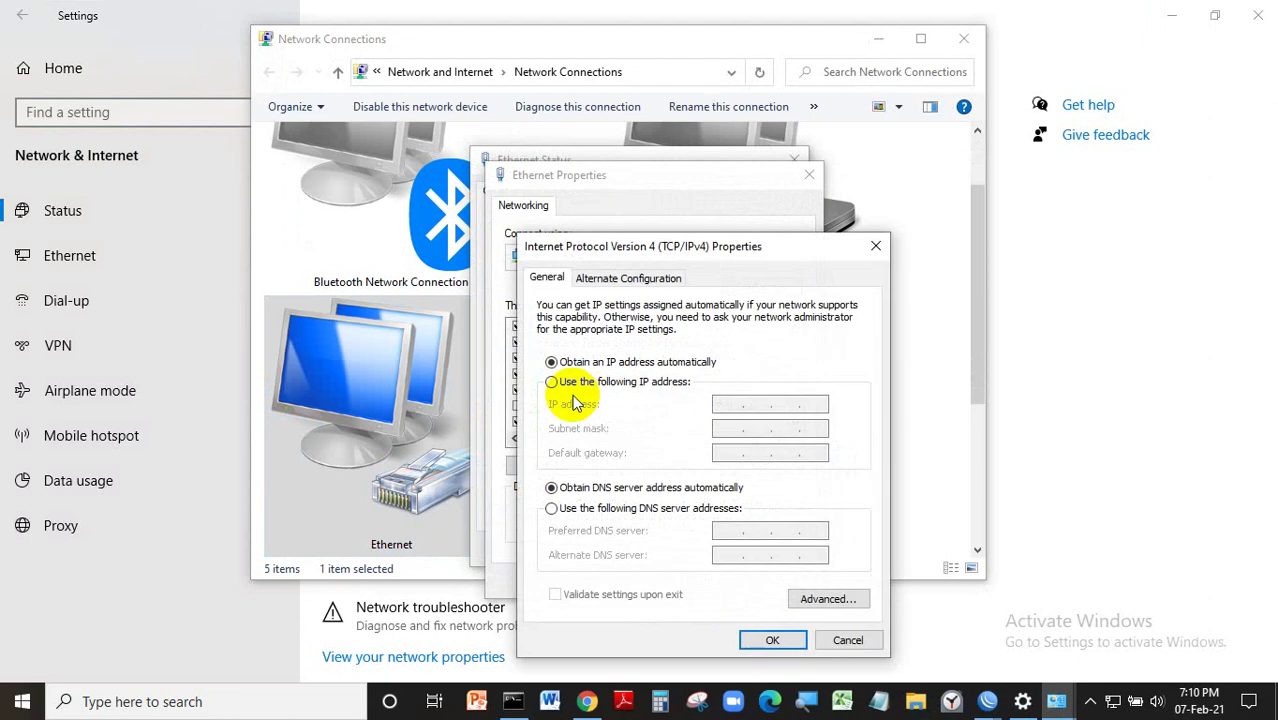
- Assign the Ethernet adapter the static IP address 192.168.100.5, subnet mask 255.255.255.0 and default gateway 192.168.100.1
{"action": "left_click", "coordinate": [551, 382]}
{"action": "left_click", "coordinate": [735, 403]}
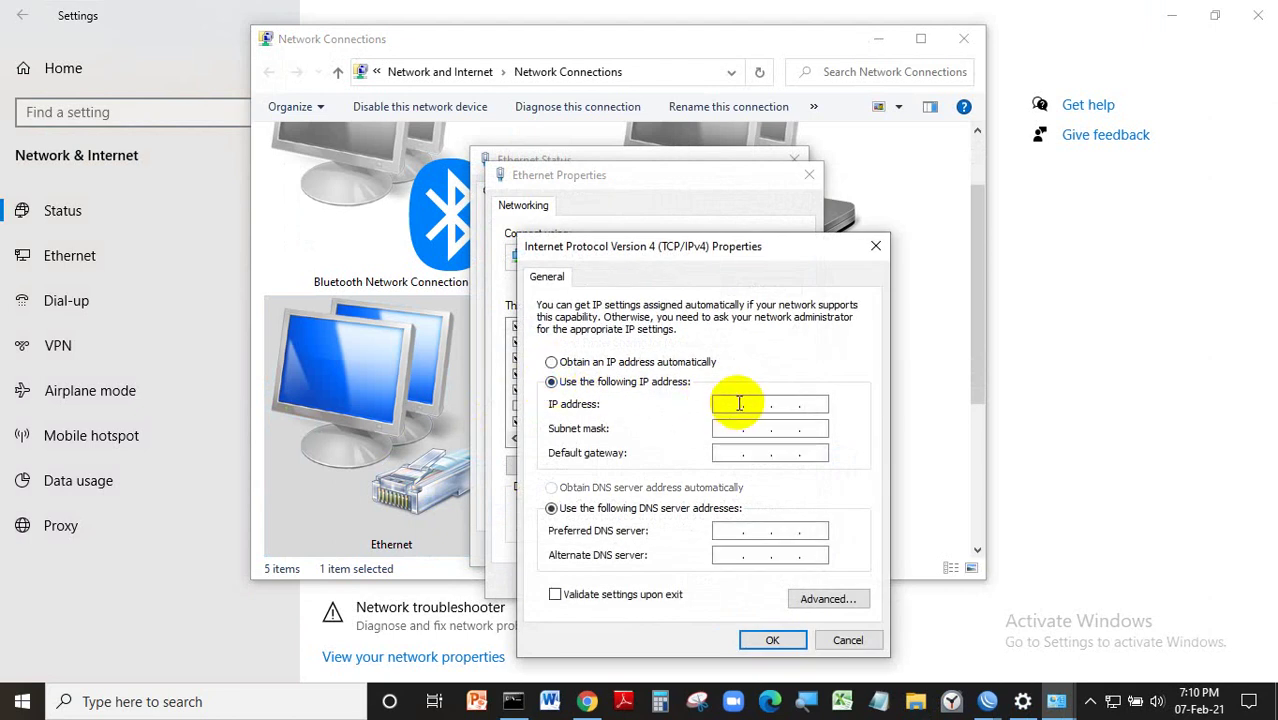
{"action": "type", "text": "192 ."}
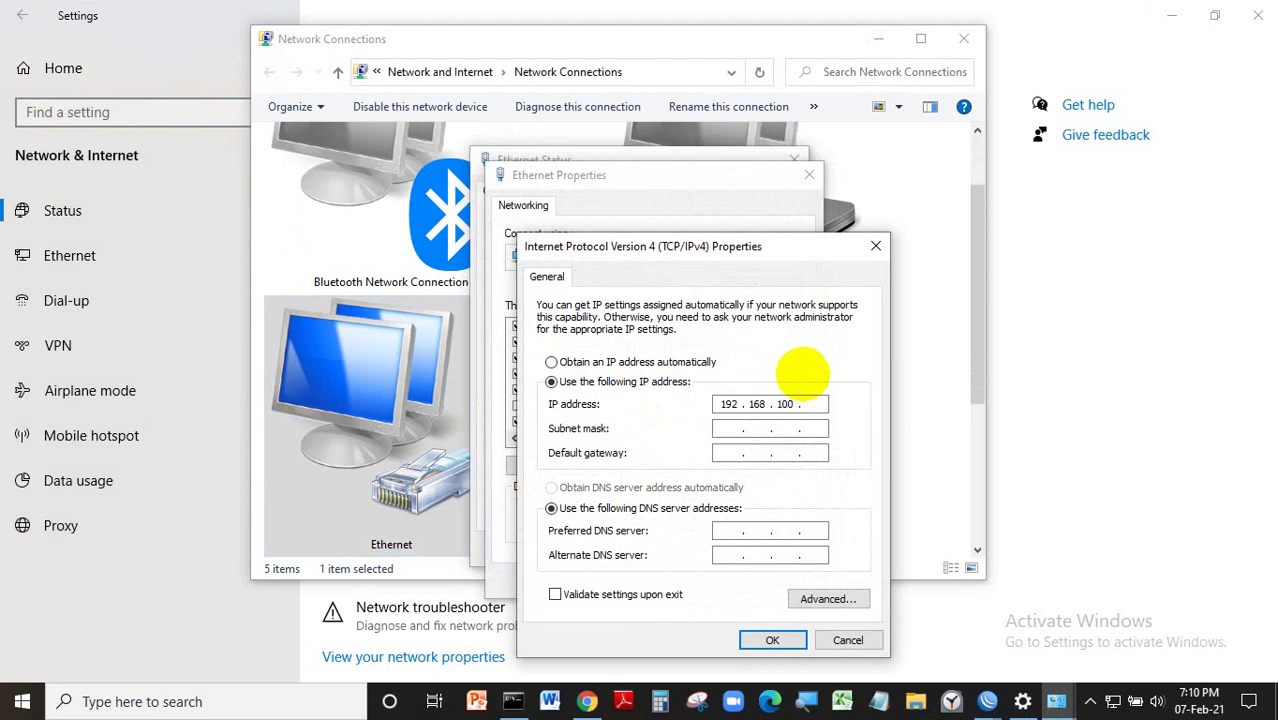
{"action": "type", "text": "168.100.5"}
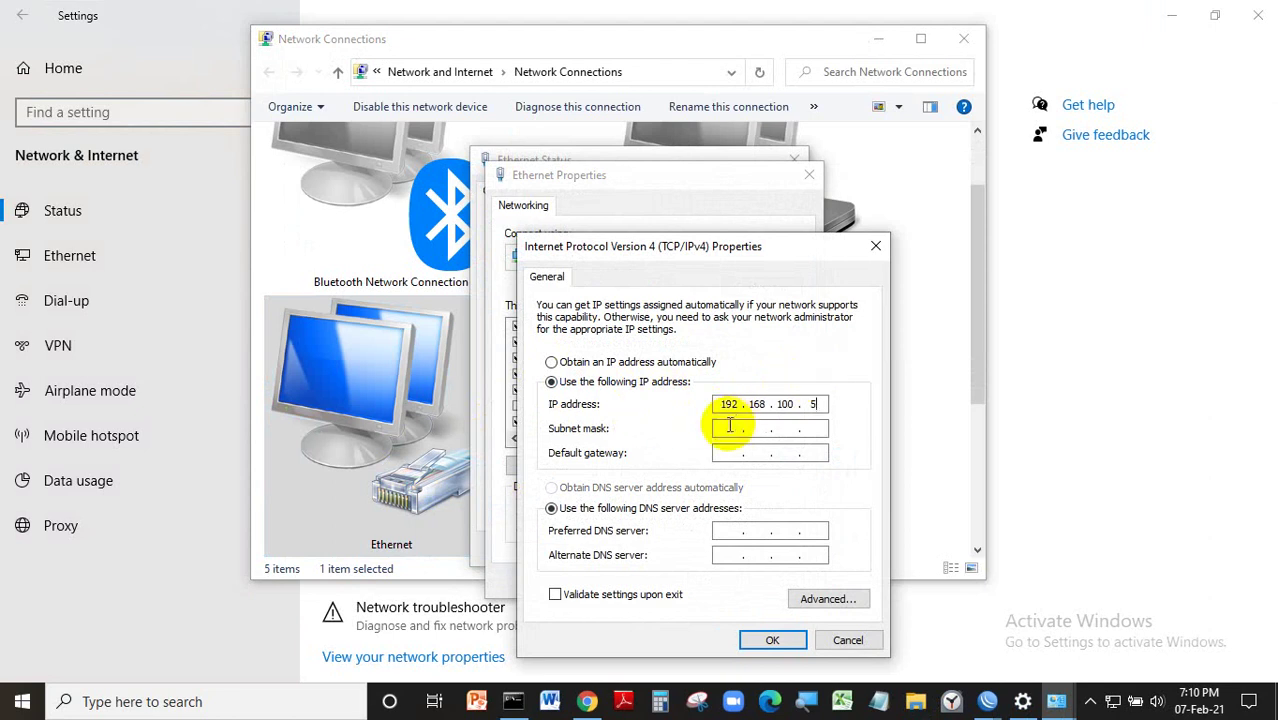
{"action": "left_click", "coordinate": [725, 428]}
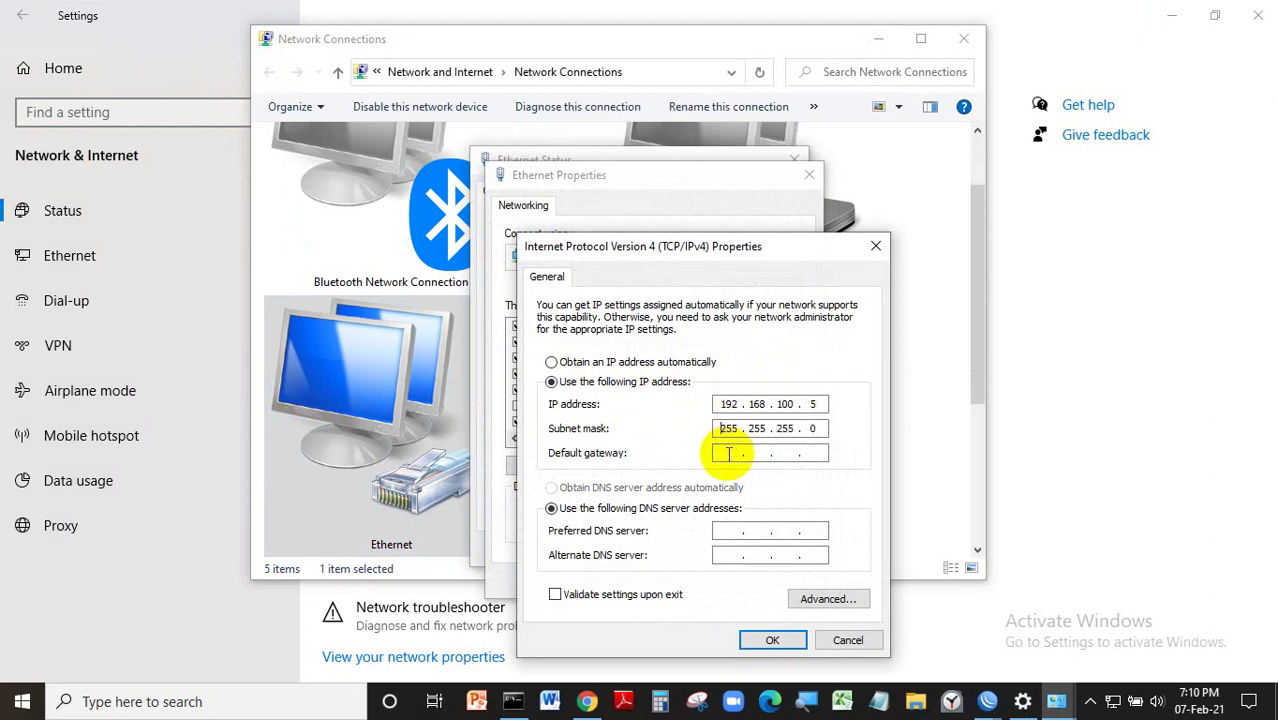
{"action": "left_click", "coordinate": [733, 455]}
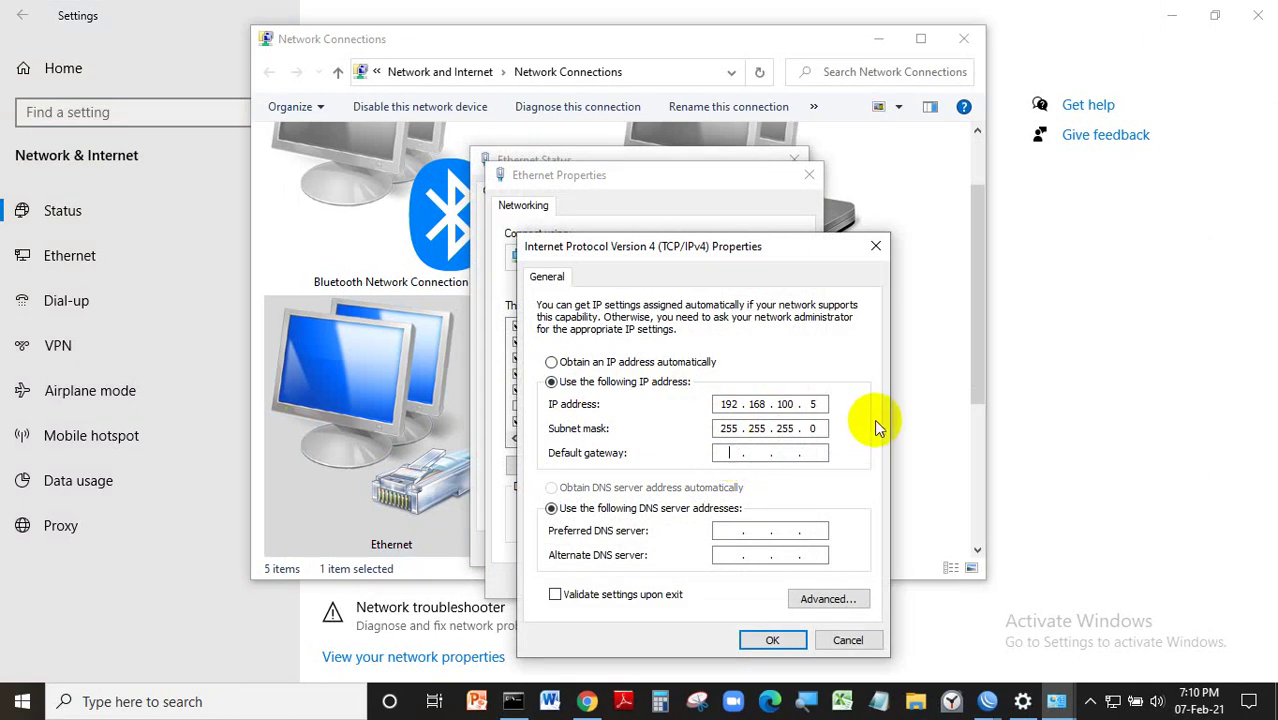
{"action": "type", "text": "192 . 168 . 100 . 1"}
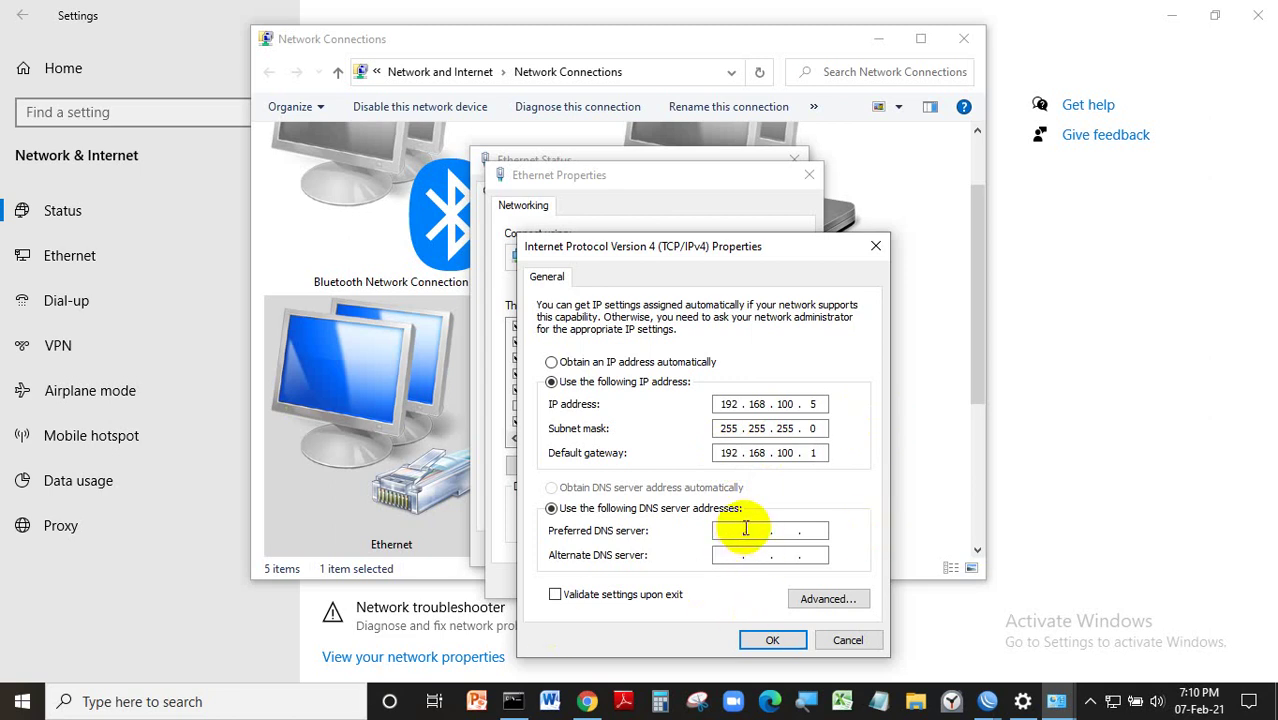
- Set the preferred DNS server to 8.8.8.8, apply the Ethernet adapter settings, and view the adapter's network connection details
{"action": "type", "text": "8.8.8.8"}
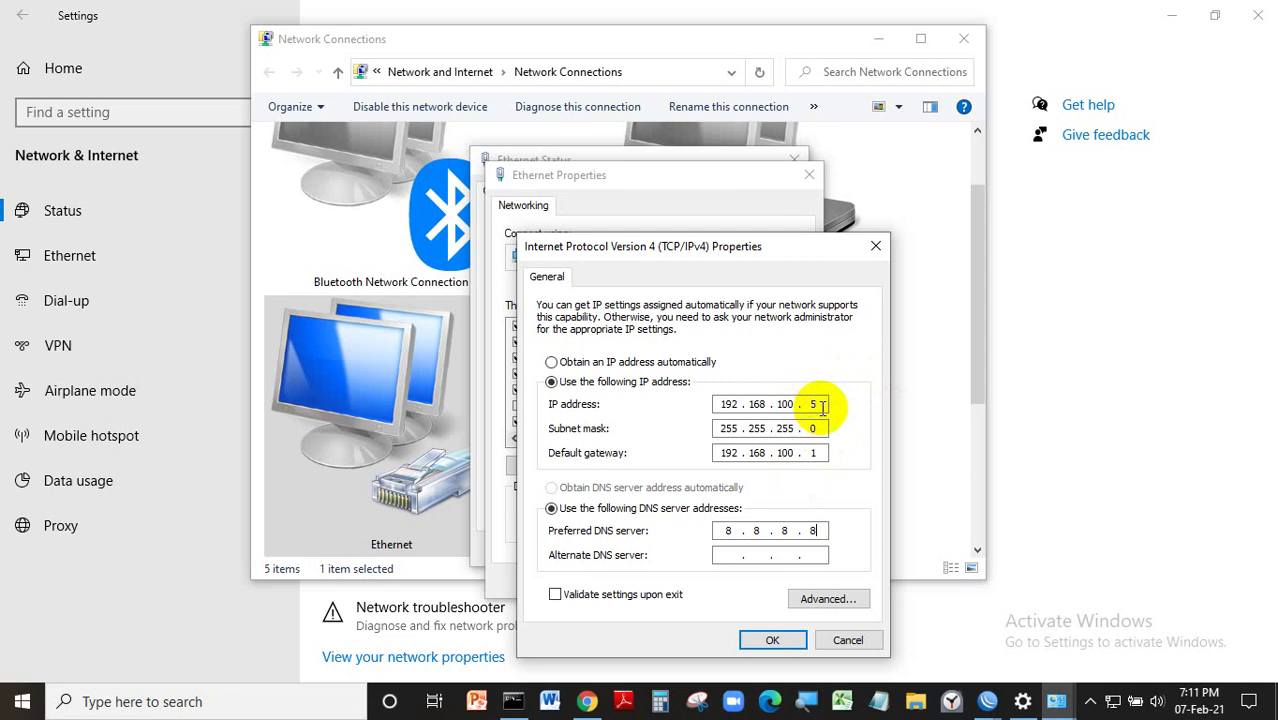
{"action": "left_click", "coordinate": [774, 638]}
{"action": "left_click", "coordinate": [707, 580]}
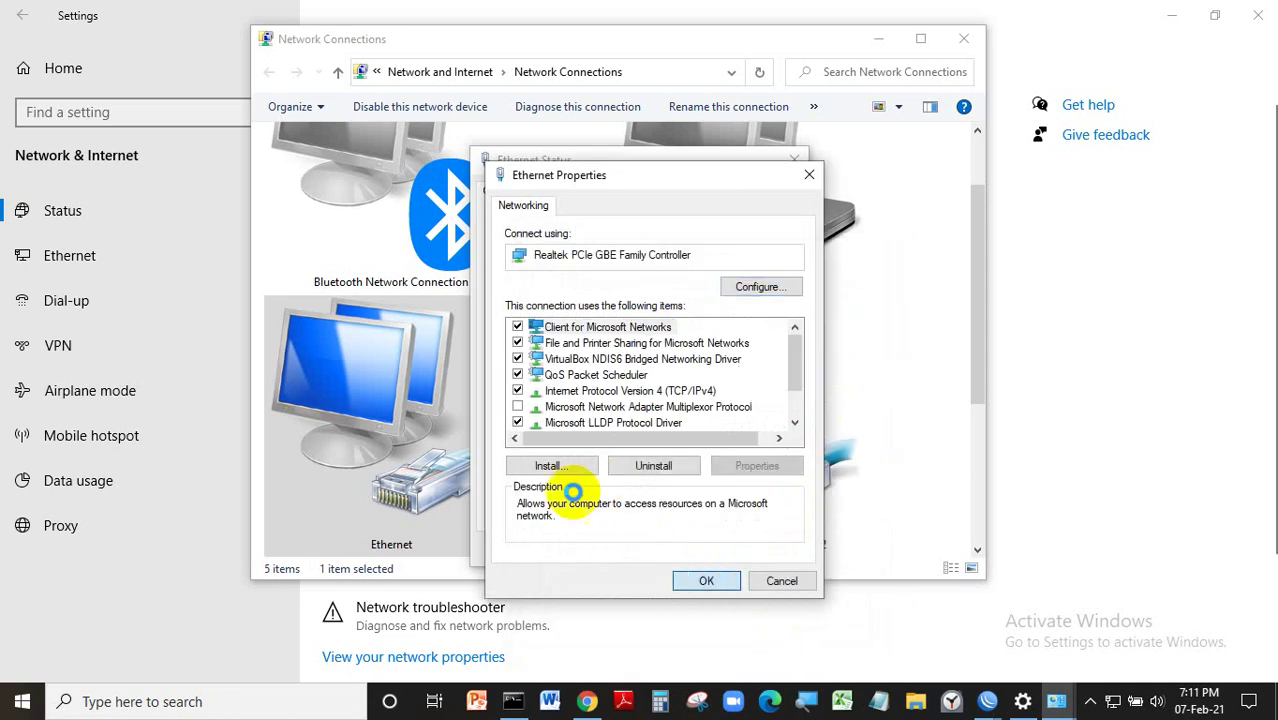
{"action": "left_click", "coordinate": [539, 340]}
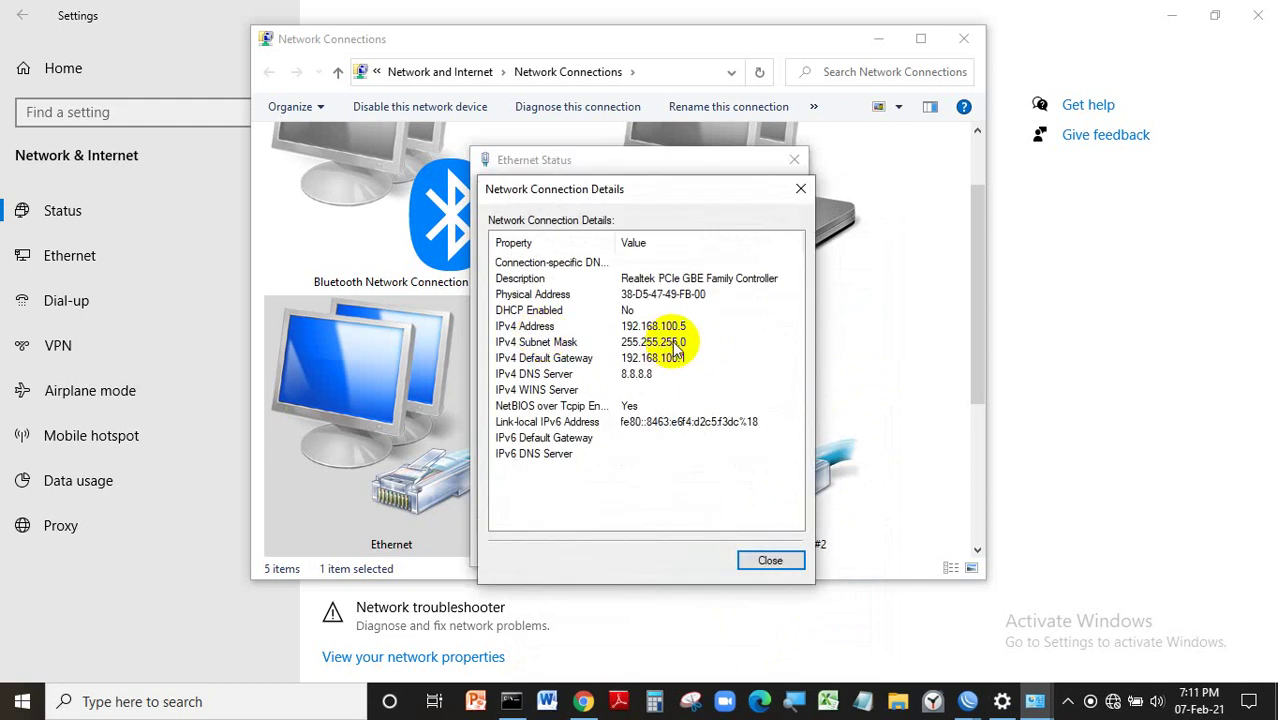
- Switch to Chrome and test internet access from the static address by searching for FB in a new tab
{"action": "left_click", "coordinate": [583, 701]}
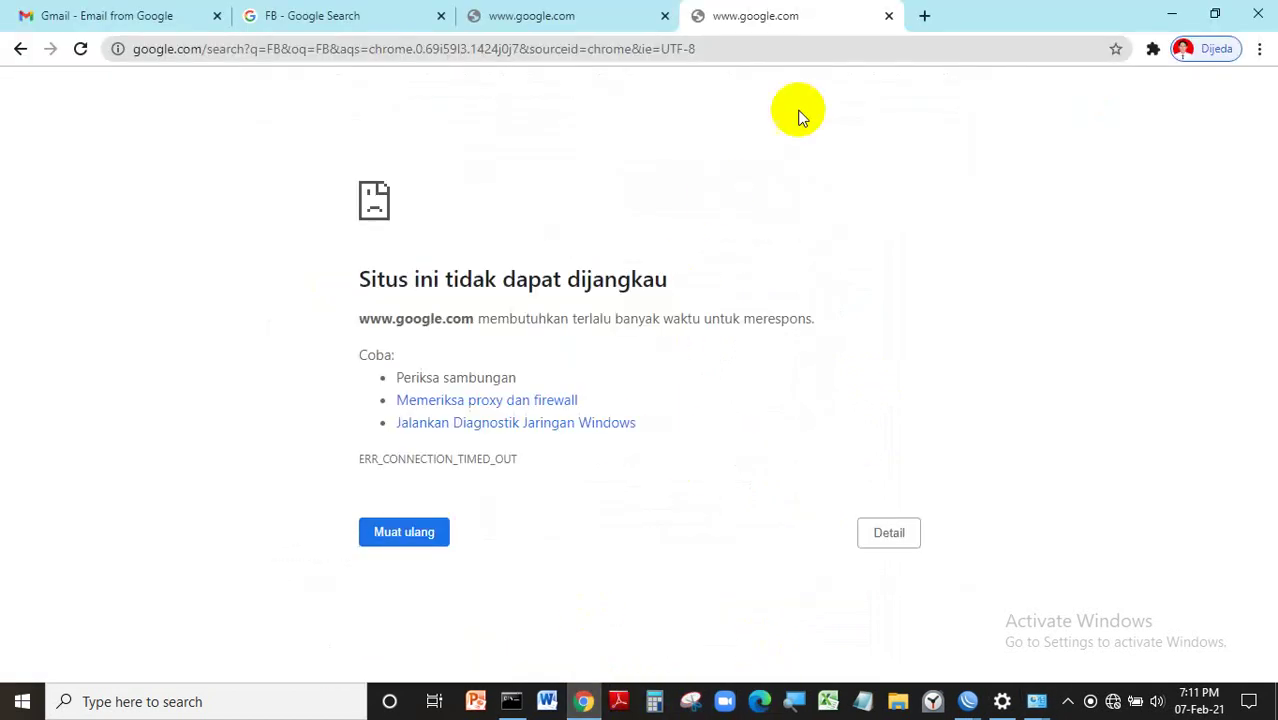
{"action": "left_click", "coordinate": [925, 15]}
{"action": "type", "text": "FB"}
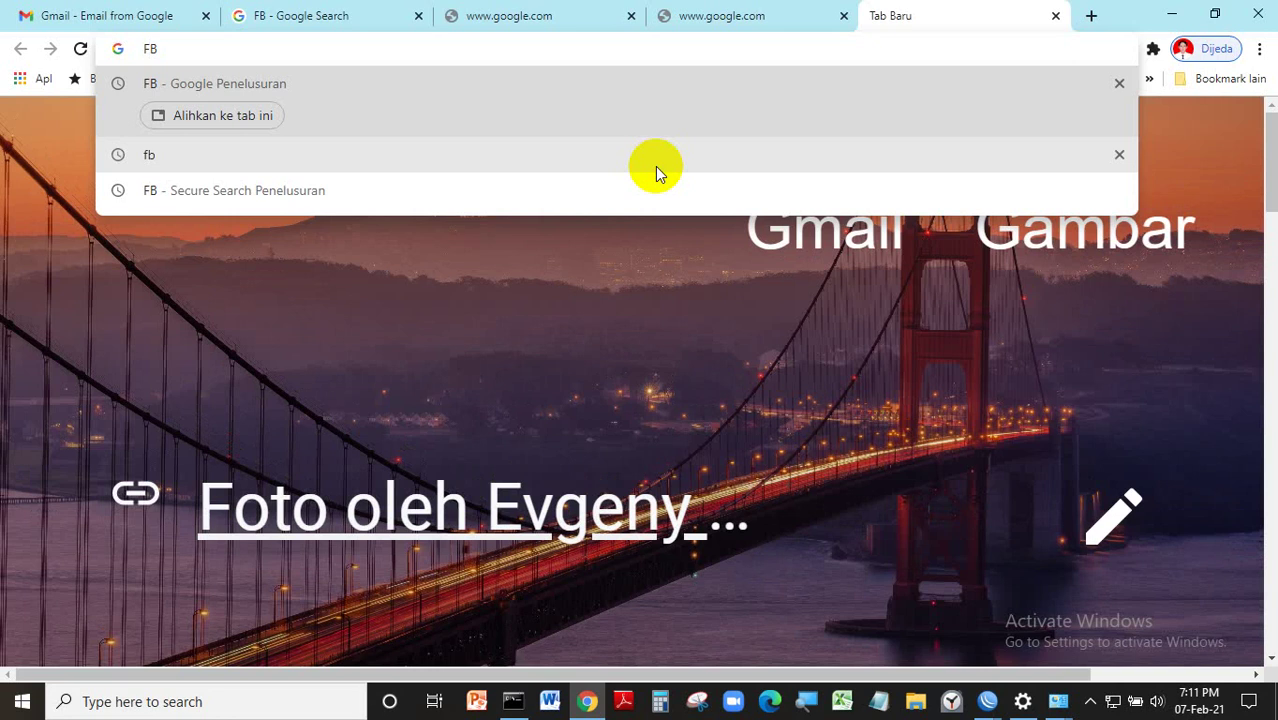
{"action": "key", "text": "Return"}
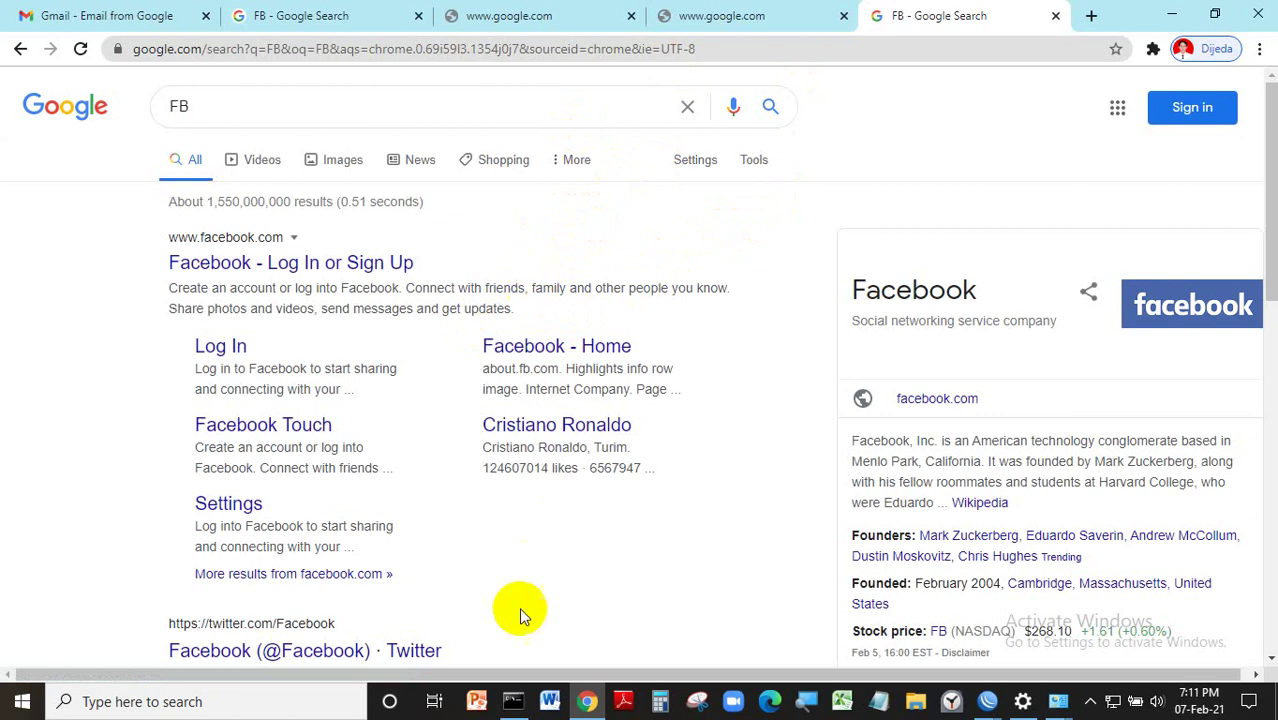
- Run IPCONFIG again in Command Prompt to check the Ethernet adapter's IPv4 address
{"action": "left_click", "coordinate": [513, 702]}
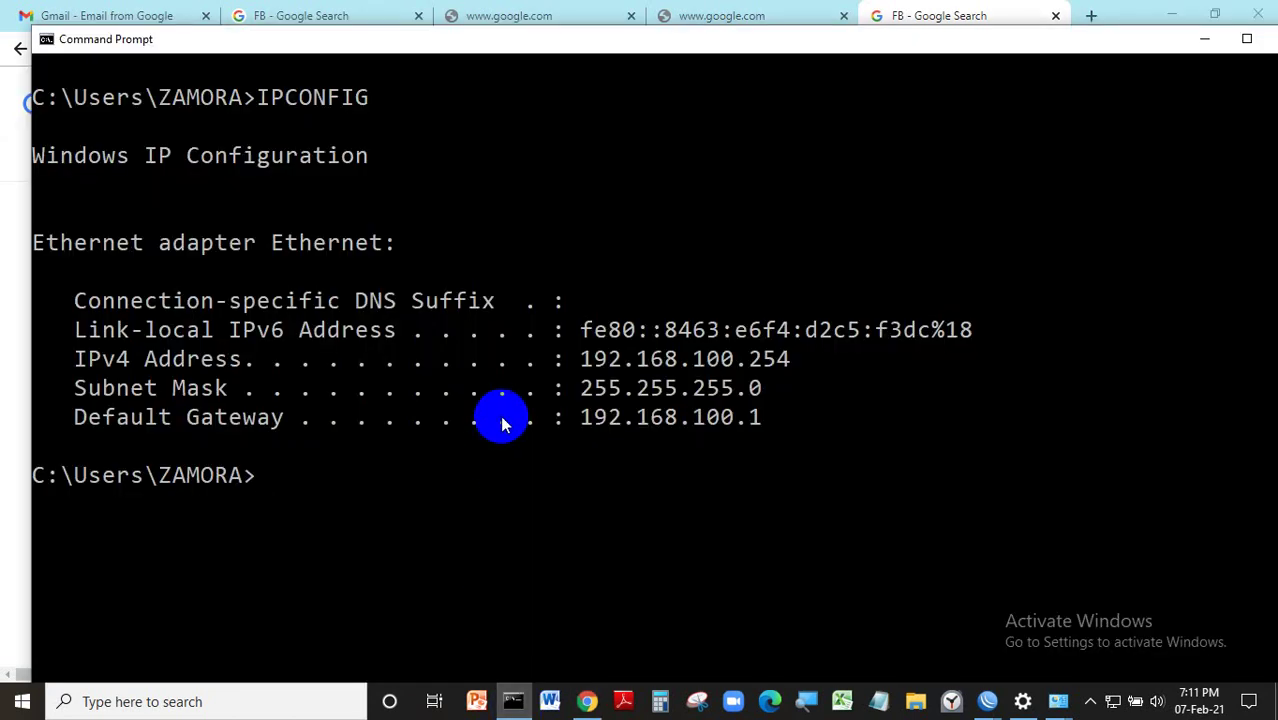
{"action": "type", "text": "IPCONFIG"}
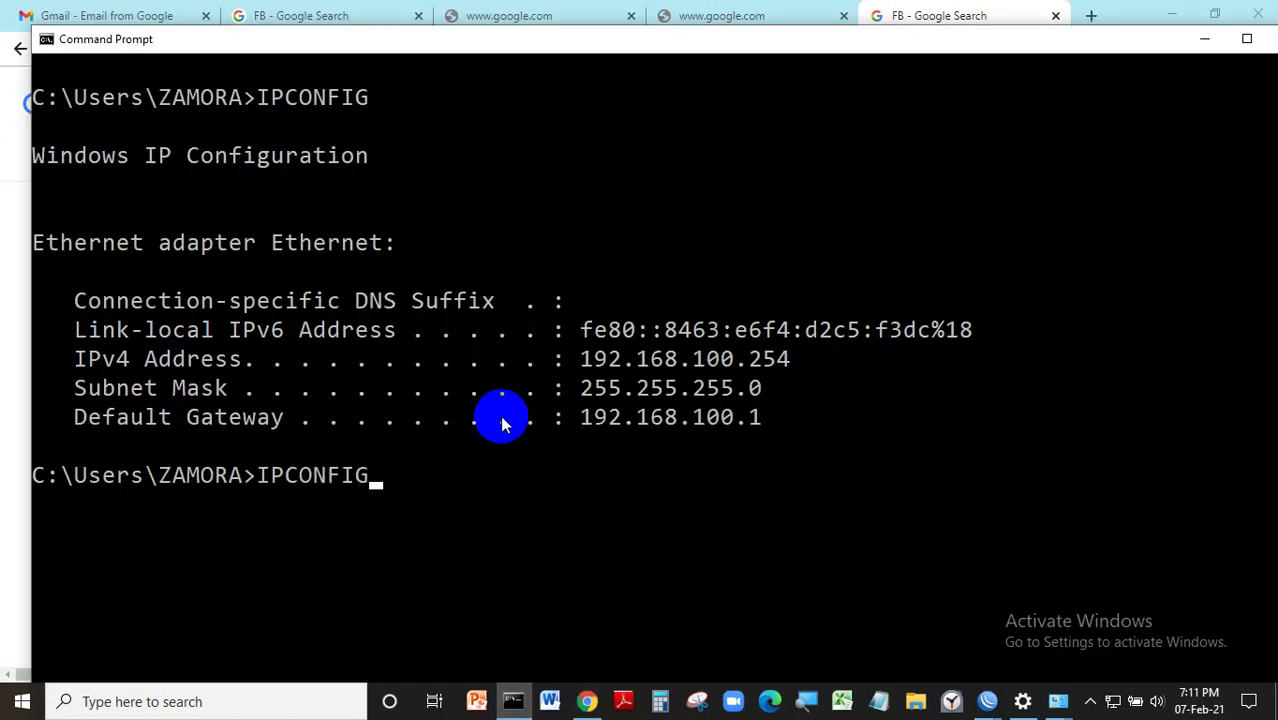
{"action": "key", "text": "Return"}
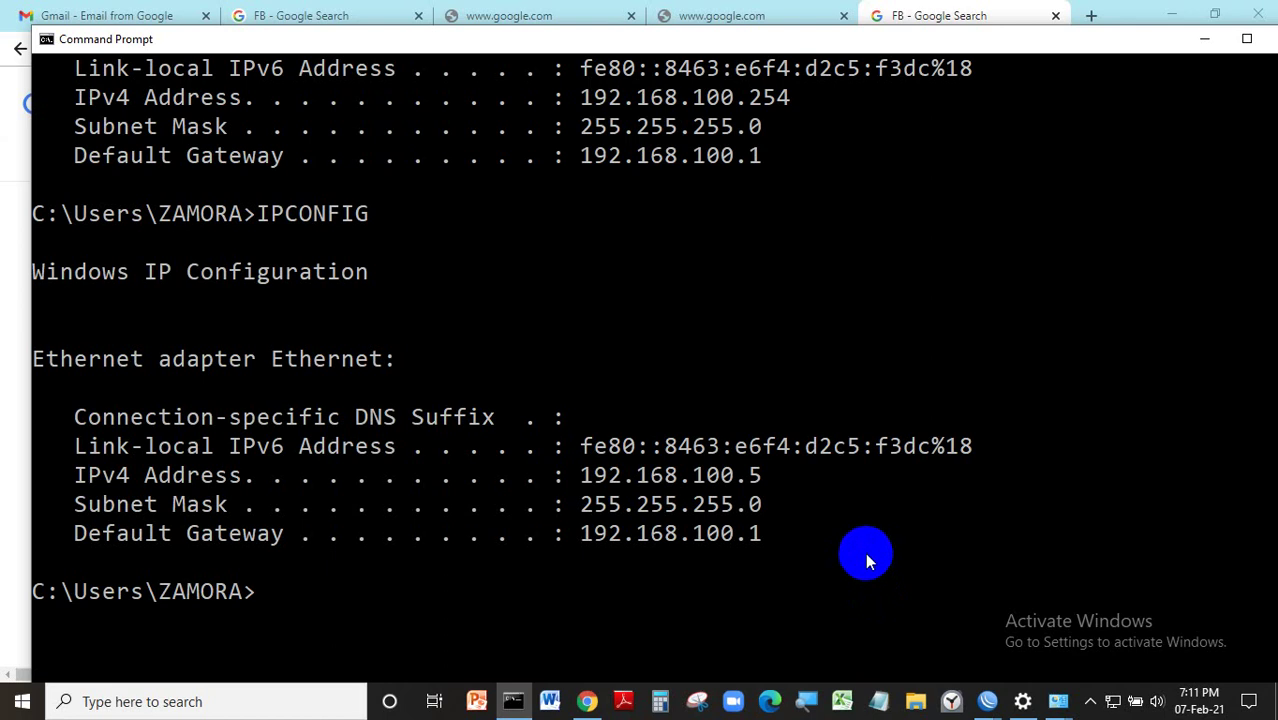
- Clear the desktop by closing Chrome, Settings, Network Connections and the connection details, with Command Prompt minimised
{"action": "left_click", "coordinate": [1258, 20]}
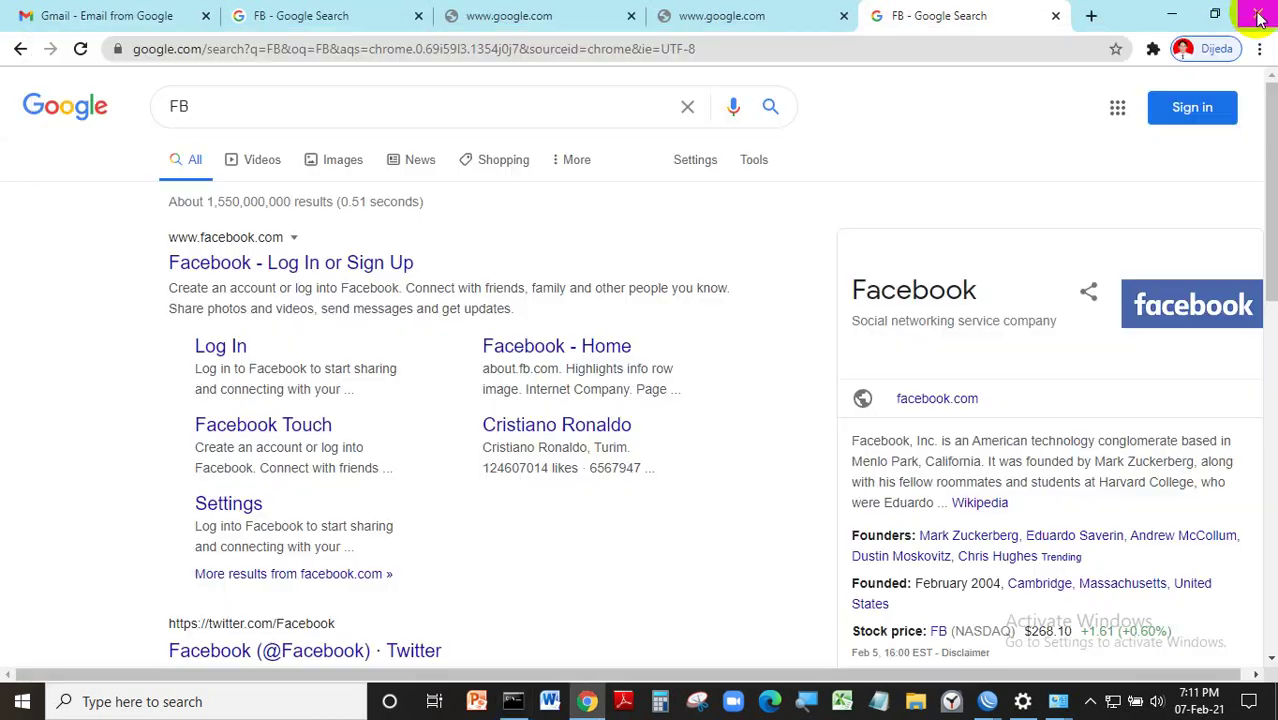
{"action": "left_click", "coordinate": [1258, 20]}
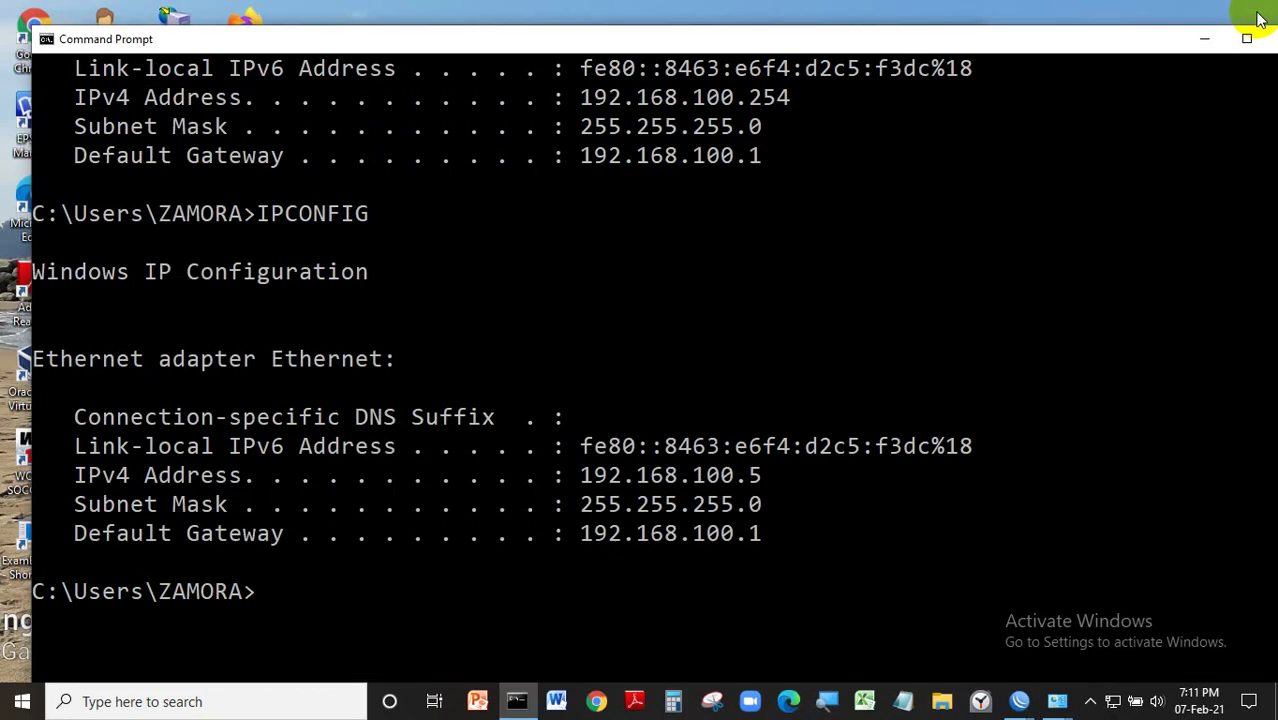
{"action": "left_click", "coordinate": [1260, 20]}
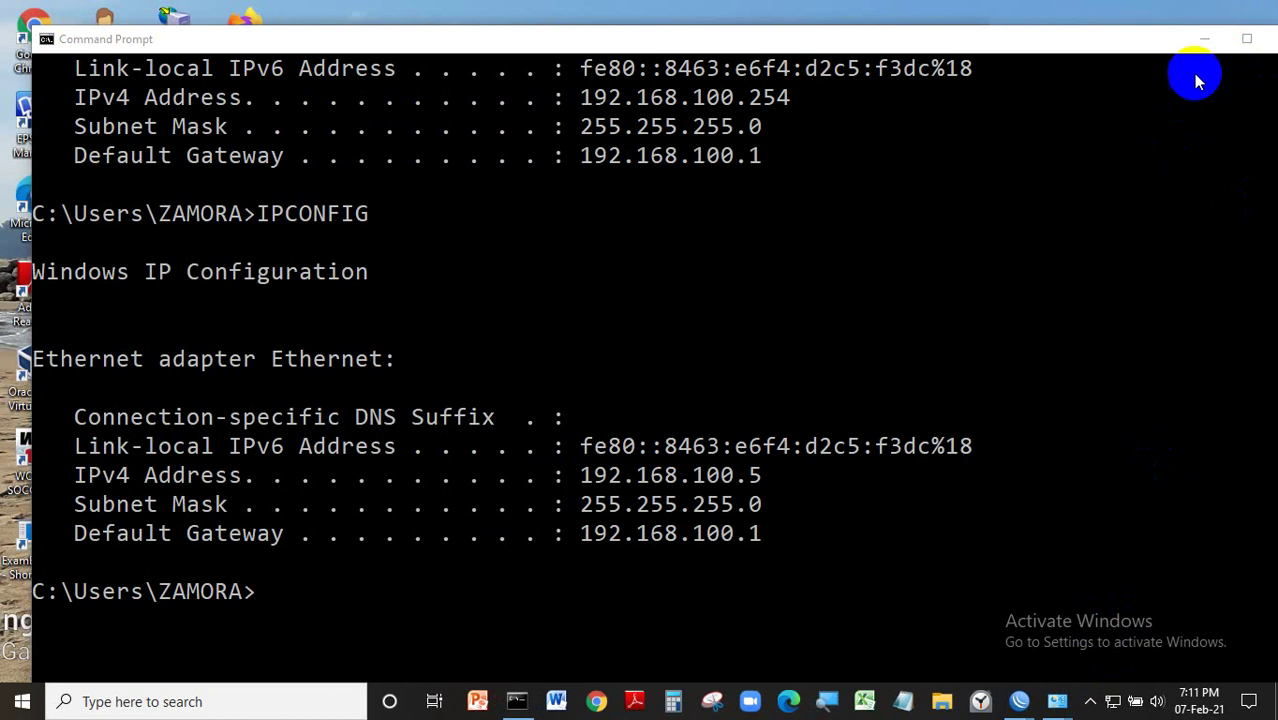
{"action": "left_click", "coordinate": [1203, 38]}
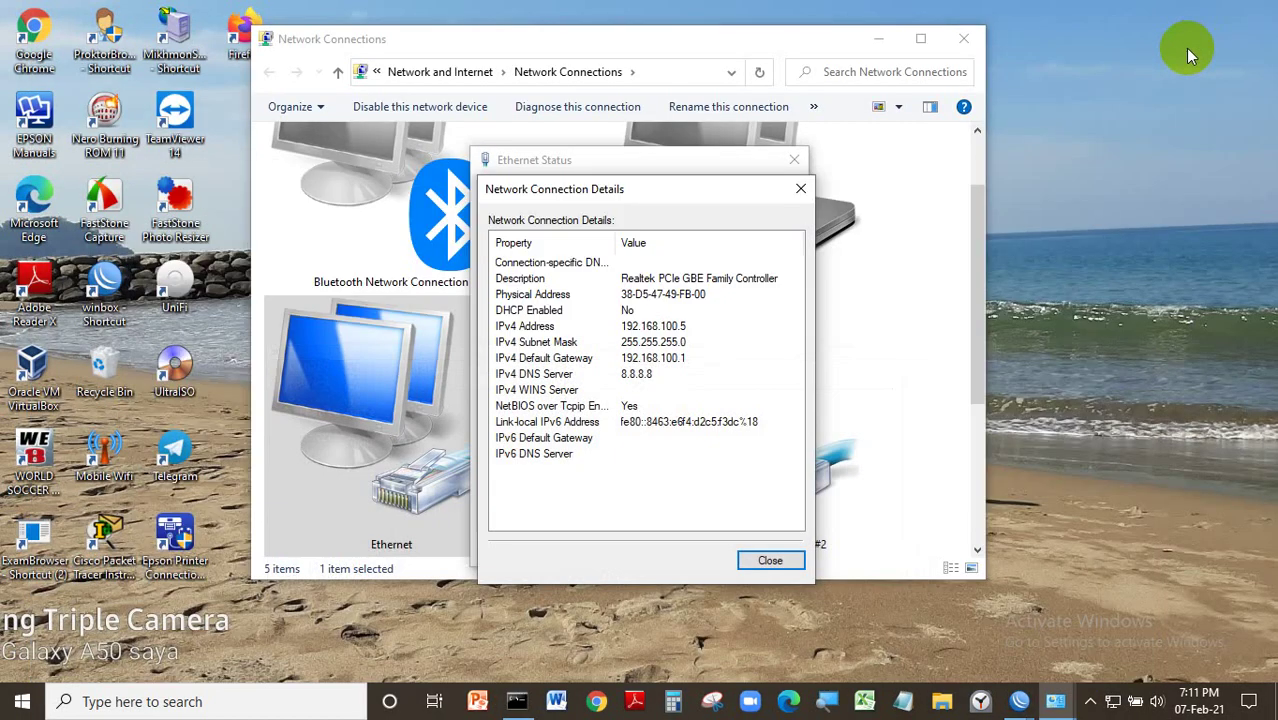
{"action": "left_click", "coordinate": [907, 64]}
{"action": "left_click", "coordinate": [964, 38]}
{"action": "left_click", "coordinate": [800, 188]}
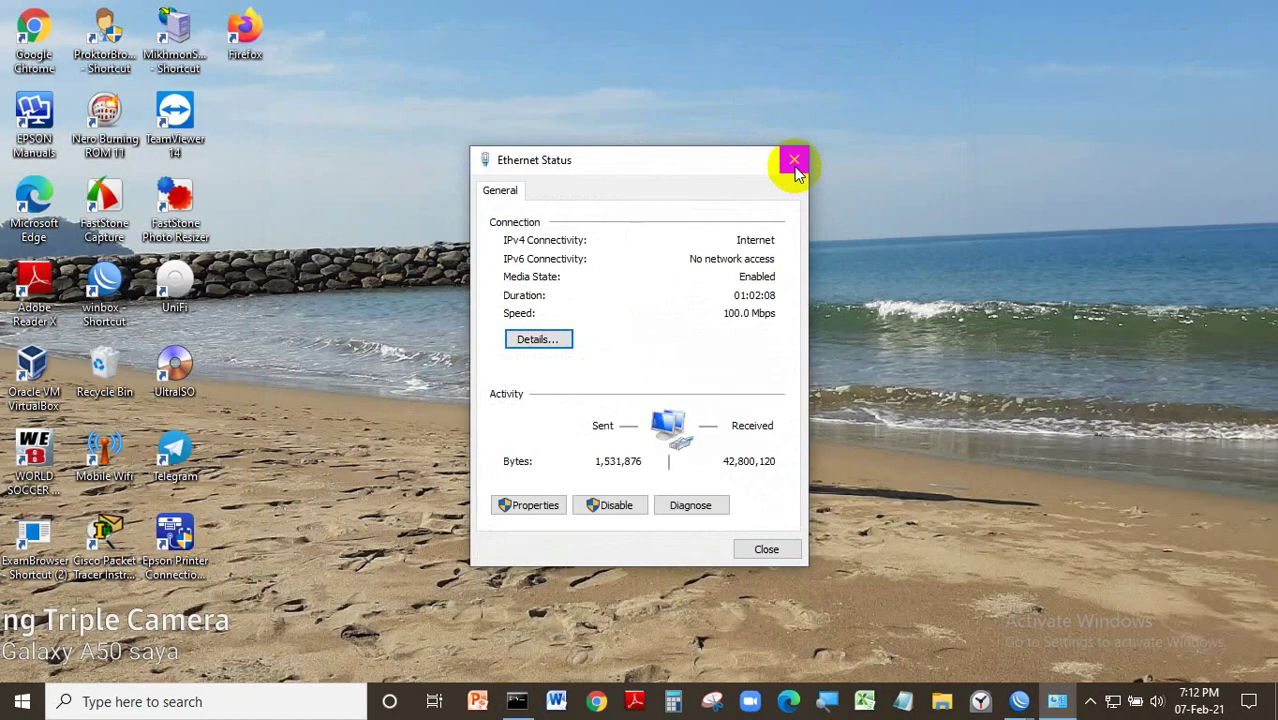